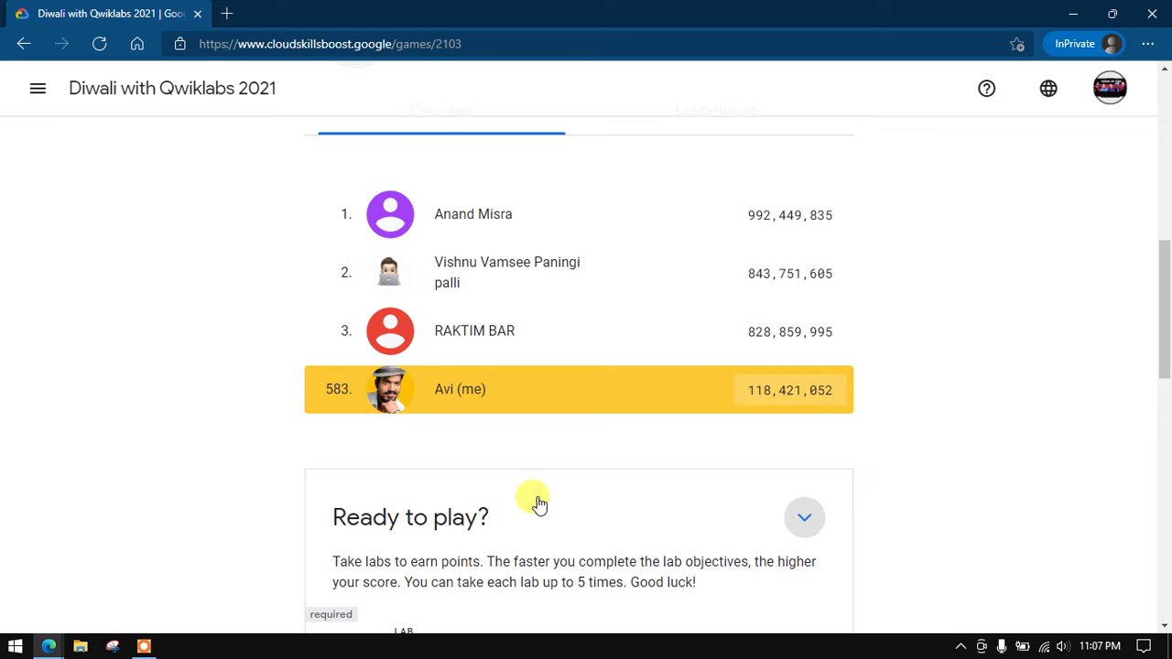
# - Open the 'Identifying Bias in Mortgage Data using Cloud AI Platform and the What-if Tool' lab from the list
pyautogui.scroll(-3, 183, 275)
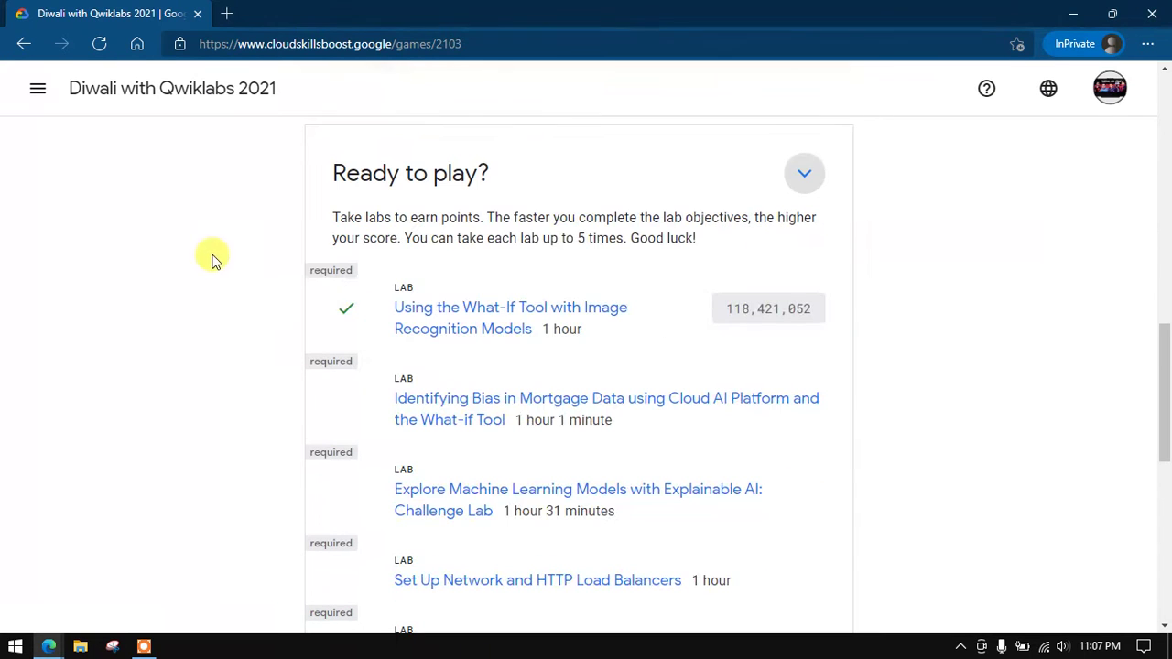
pyautogui.click(450, 400)
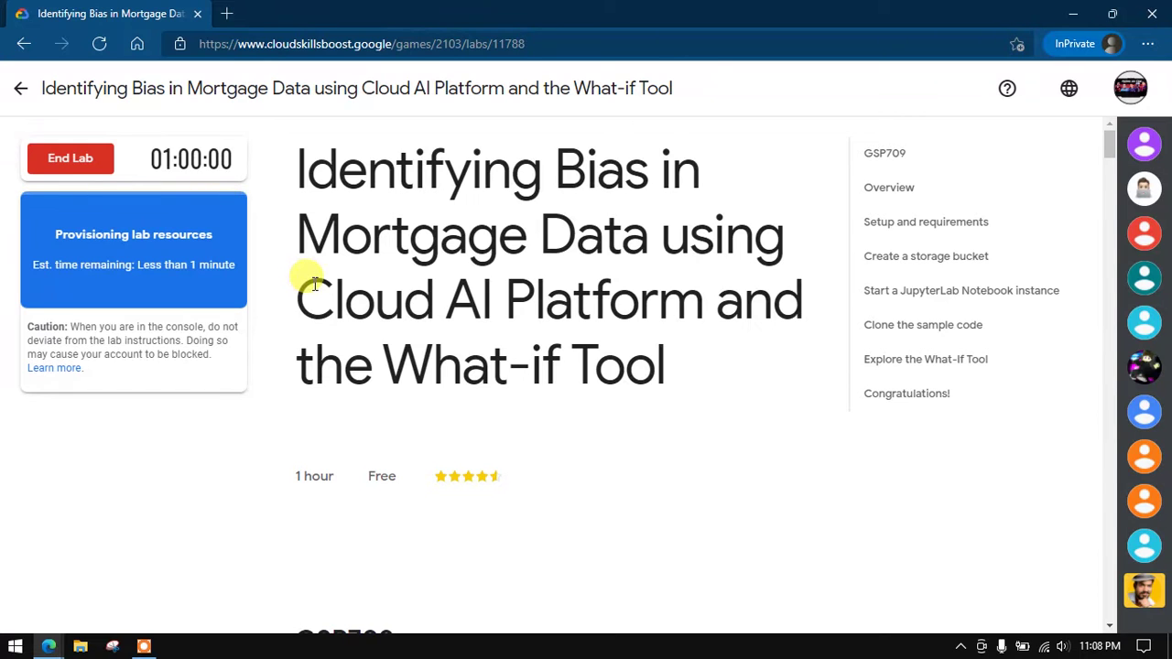
# - Open the Cloud Console sign-in and enter the lab's student username under another account
pyautogui.click(164, 288)
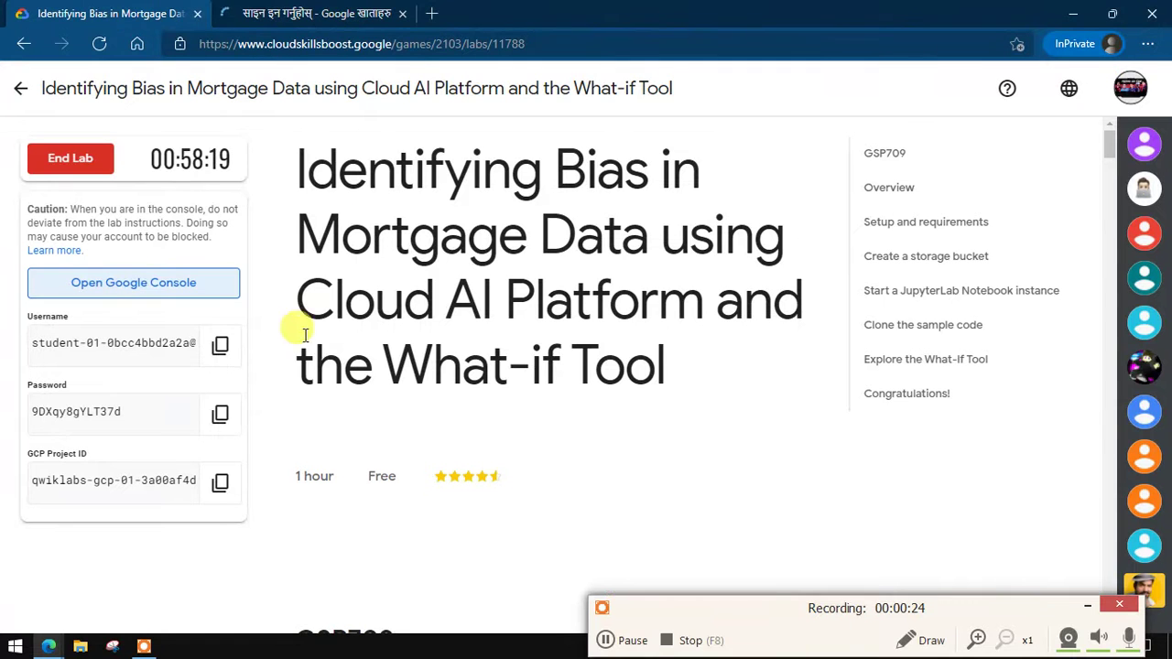
pyautogui.click(220, 344)
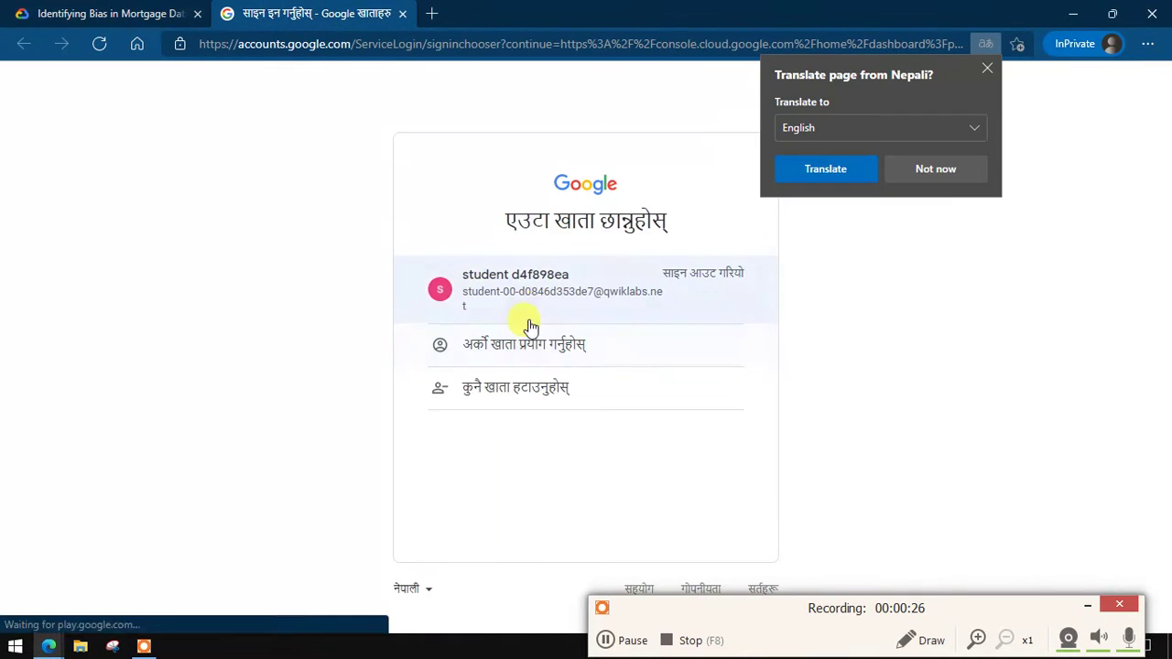
pyautogui.click(544, 347)
pyautogui.hotkey('ctrl', 'v')
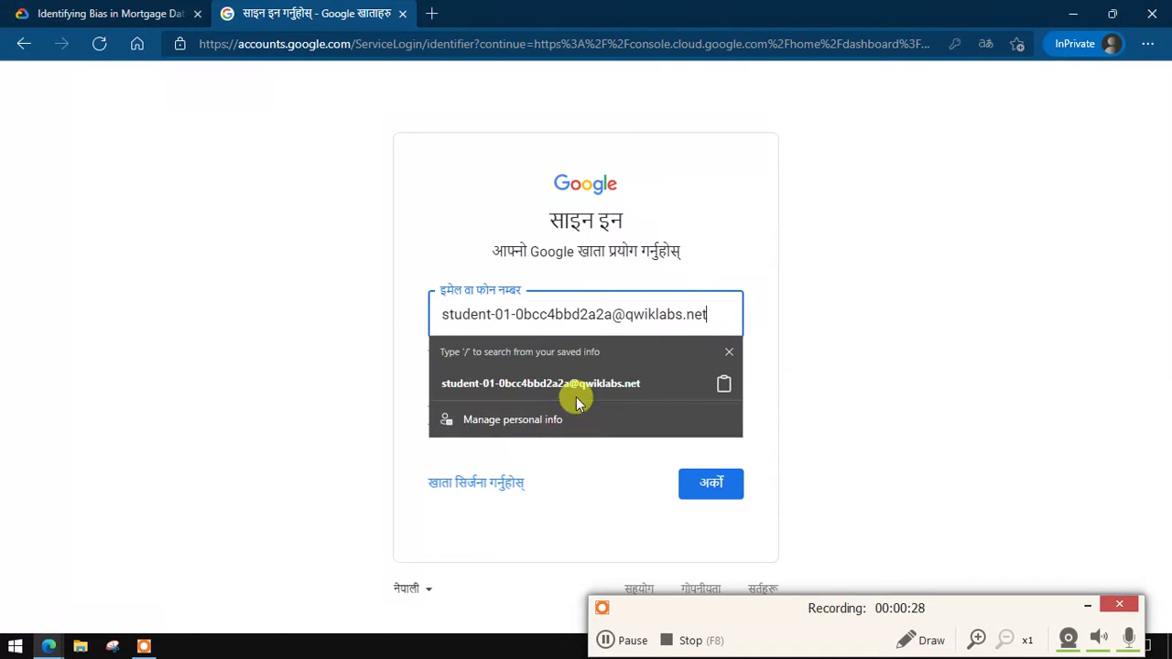
pyautogui.press('Return')
# - Enter the lab's student password and accept the new-account terms
pyautogui.click(138, 13)
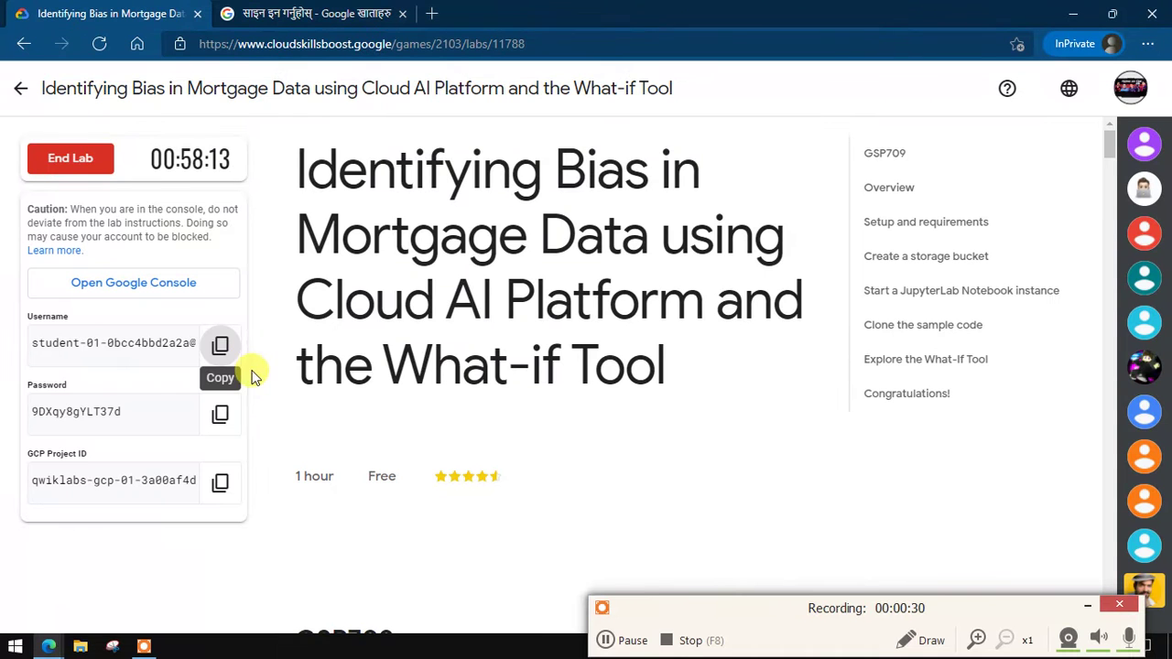
pyautogui.click(220, 414)
pyautogui.click(259, 11)
pyautogui.hotkey('ctrl', 'v')
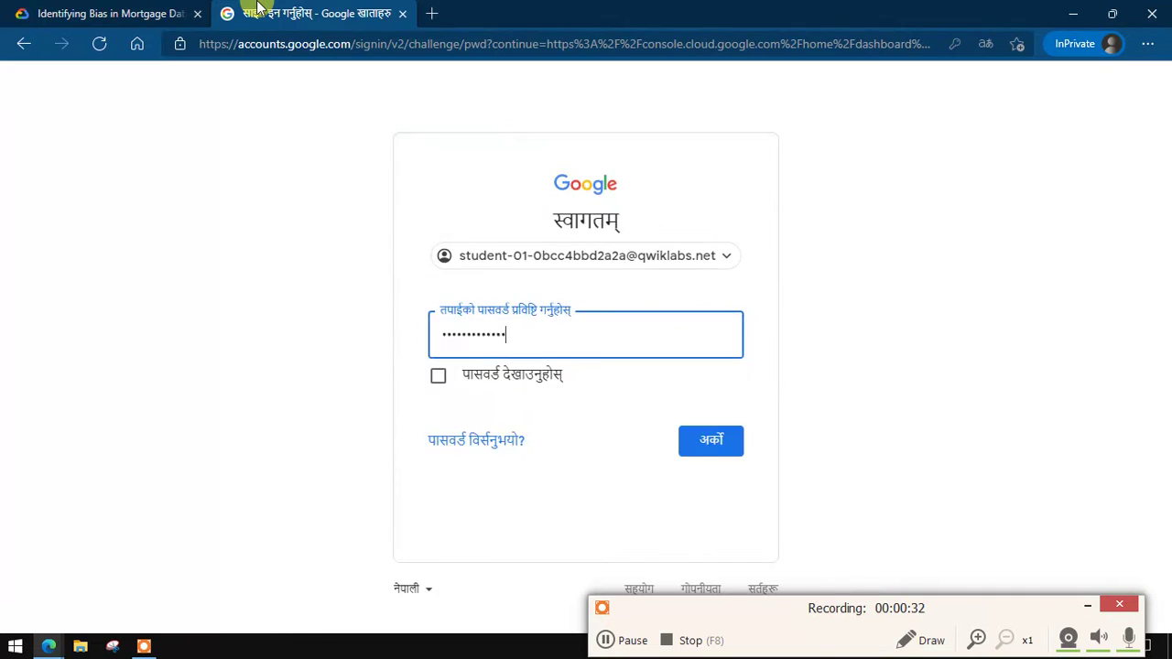
pyautogui.press('Return')
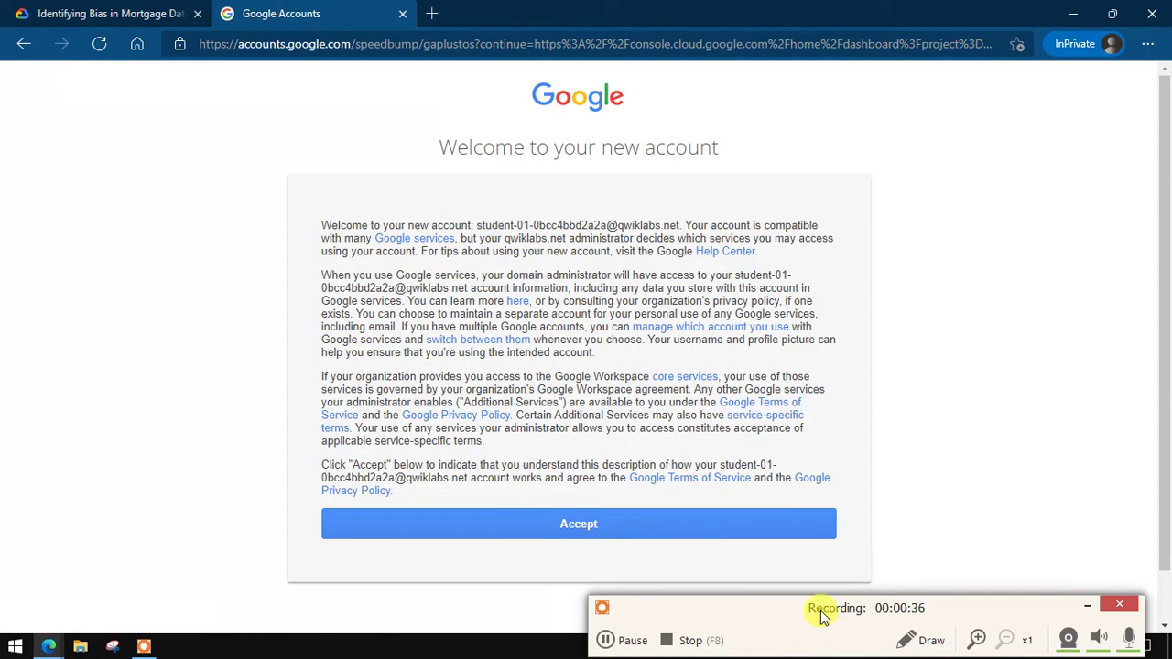
pyautogui.click(1089, 608)
pyautogui.click(578, 527)
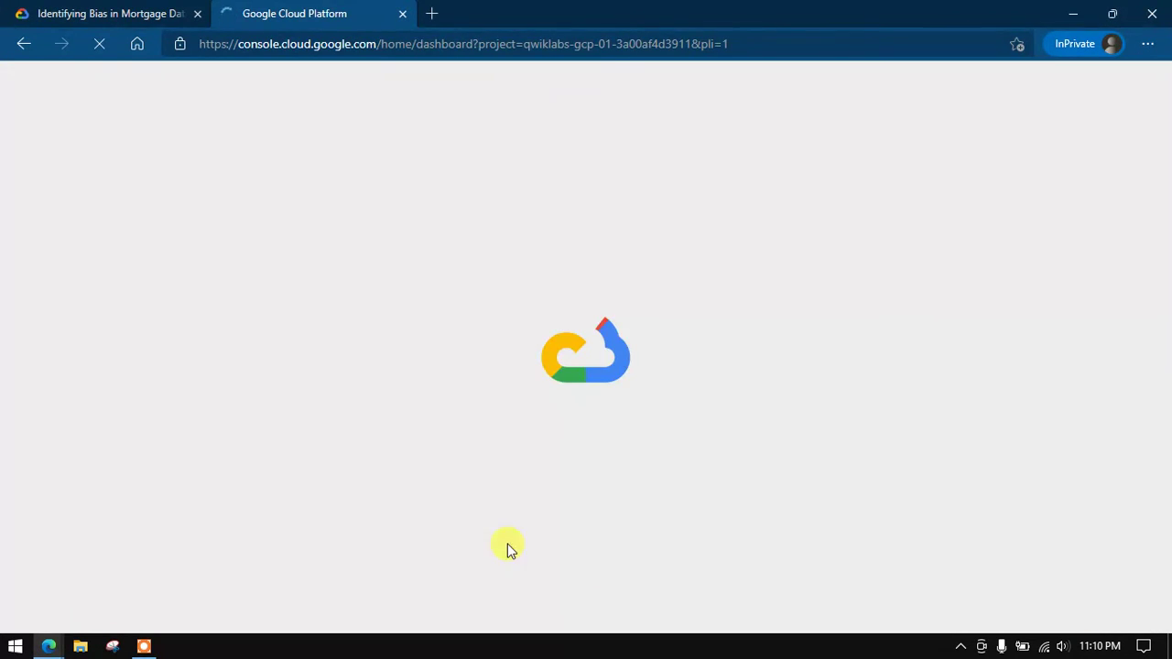
# - Scroll the lab instructions down to 'Create a storage bucket', then return to the console tab
pyautogui.click(109, 13)
pyautogui.scroll(-3, 445, 275)
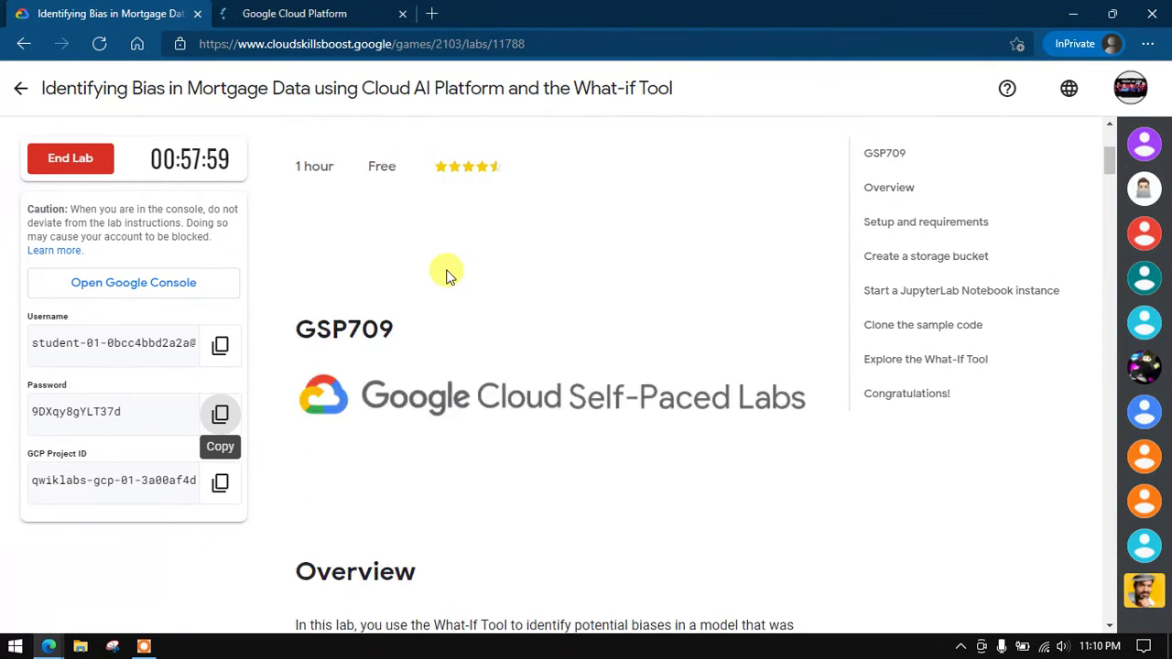
pyautogui.scroll(-6, 458, 296)
pyautogui.scroll(-5, 464, 314)
pyautogui.scroll(-5, 464, 314)
pyautogui.scroll(-5, 464, 312)
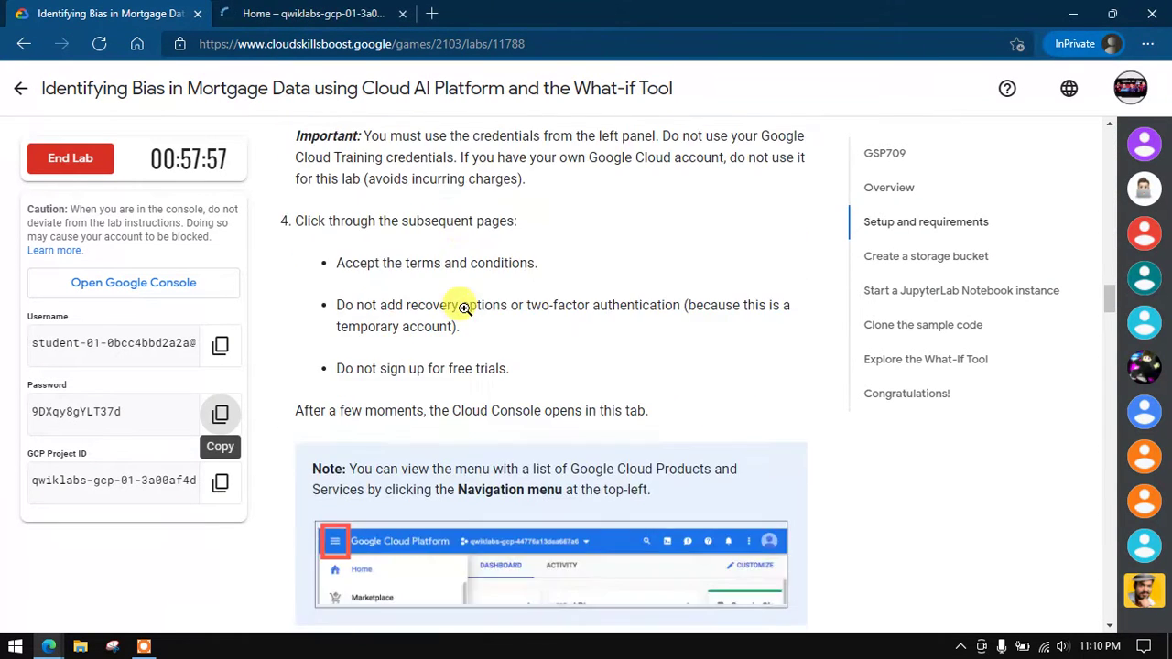
pyautogui.scroll(-5, 466, 308)
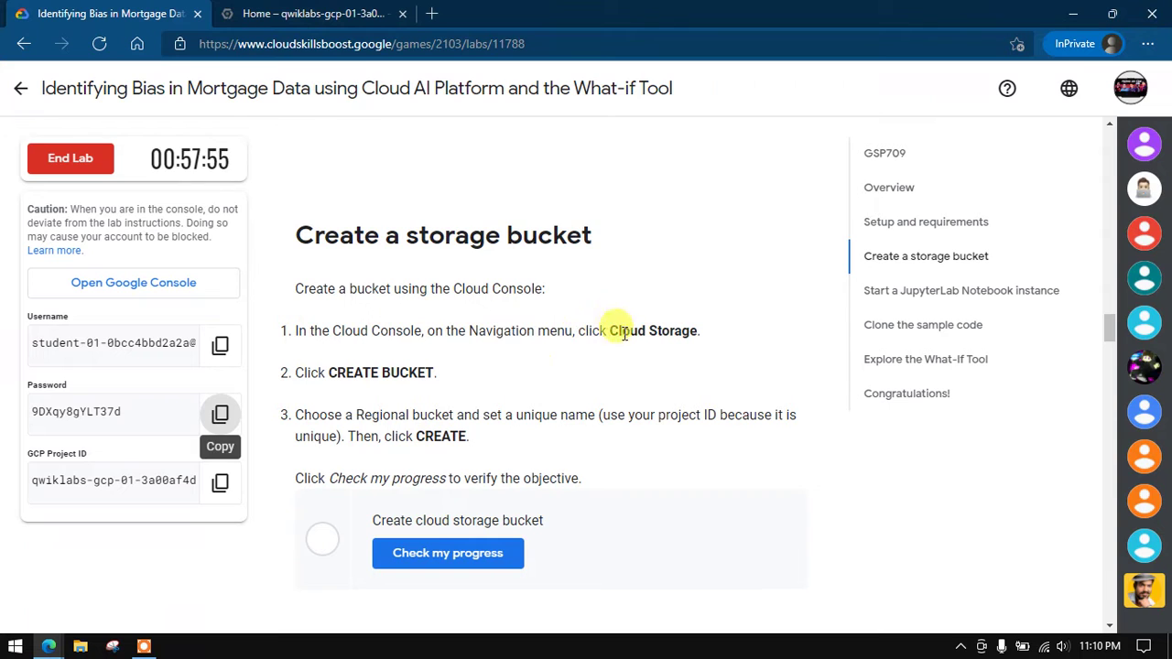
pyautogui.hotkey('ctrl', 'Tab')
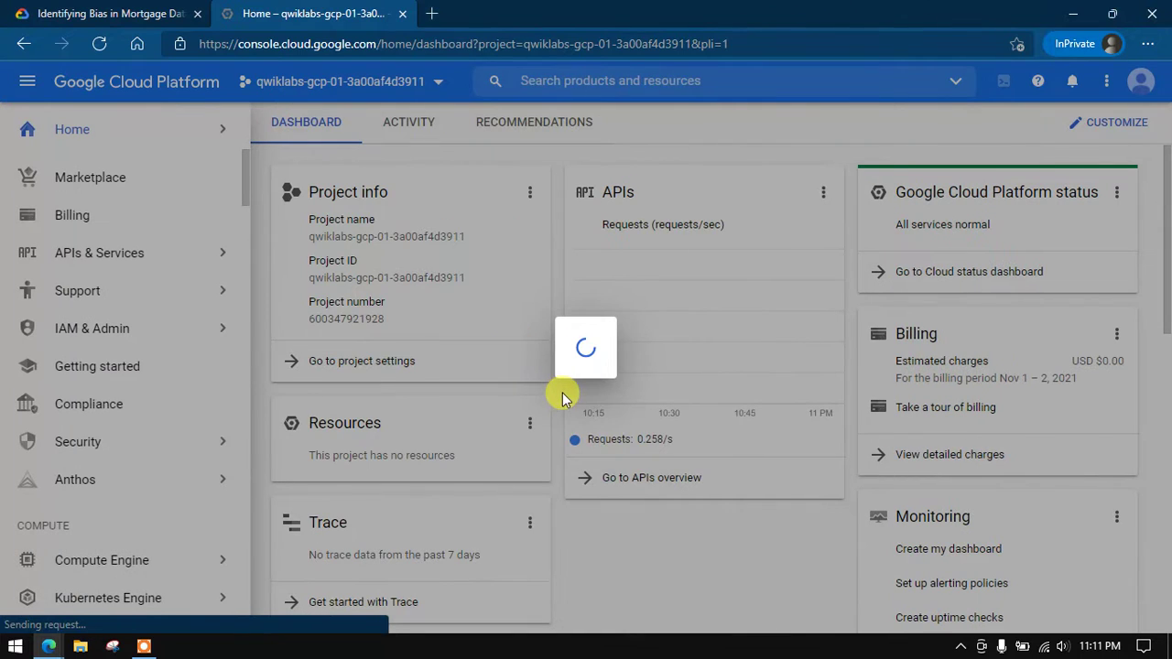
# - Agree to the Cloud Platform Terms of Service and open Cloud Storage from the search bar
pyautogui.click(373, 381)
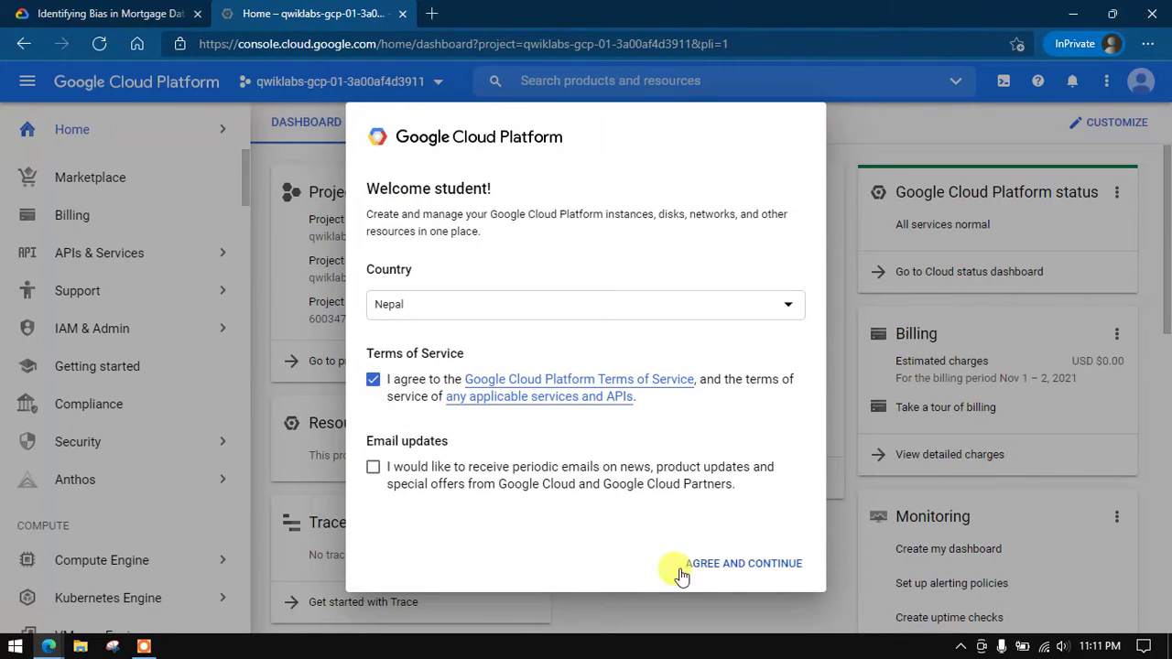
pyautogui.click(724, 564)
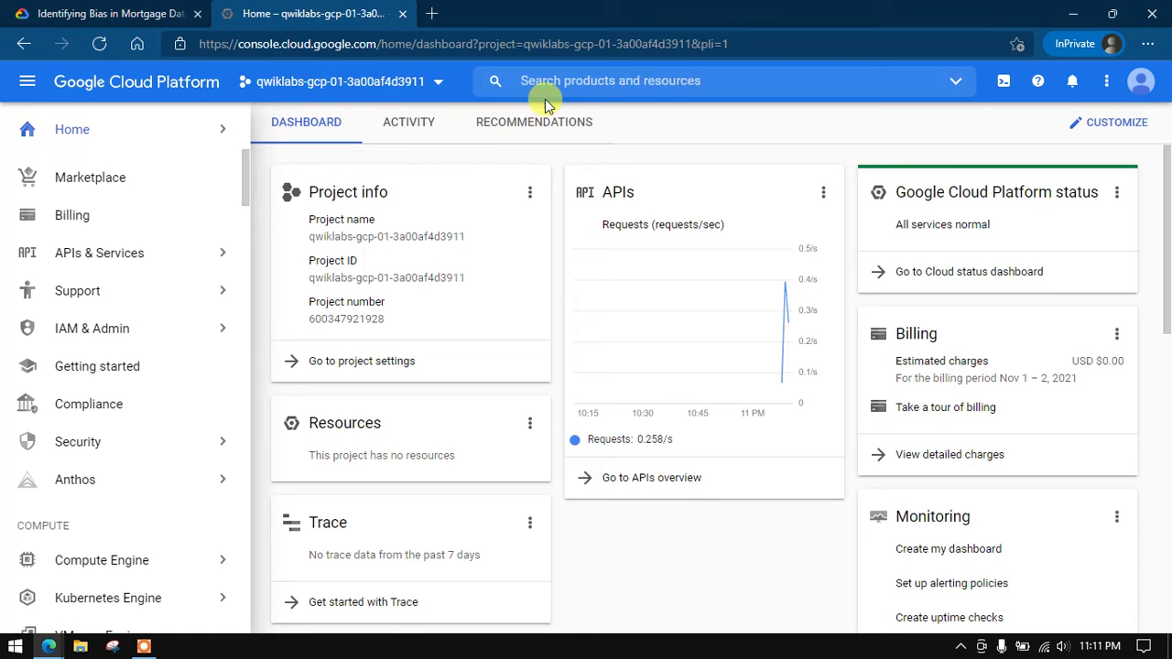
pyautogui.click(552, 87)
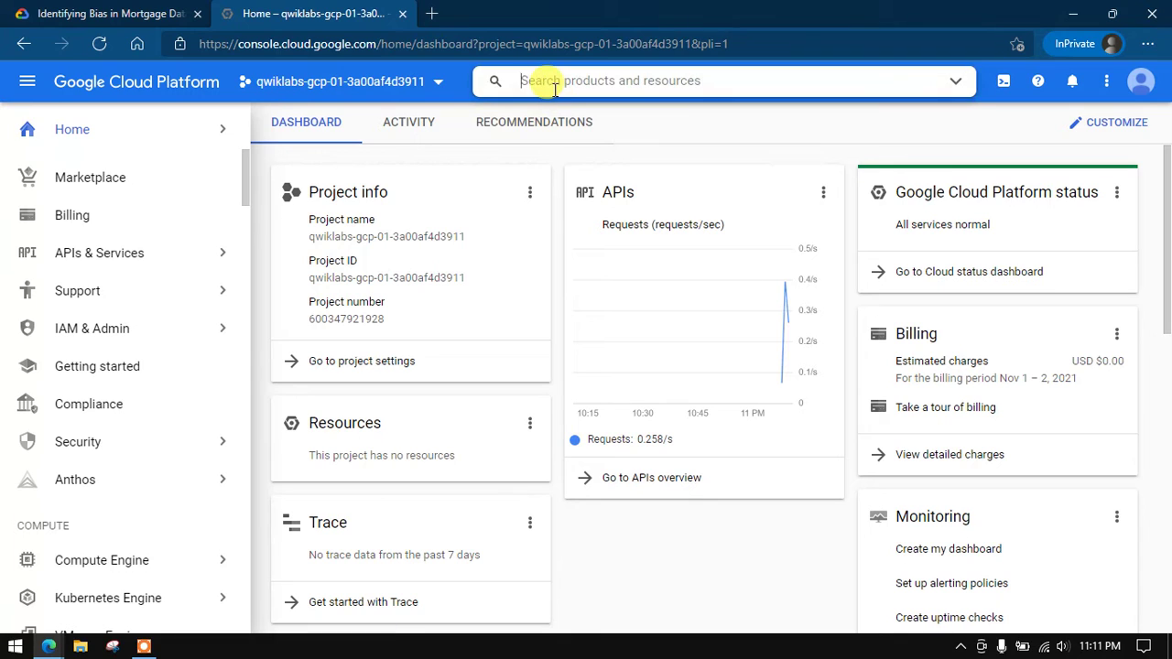
pyautogui.write('stor')
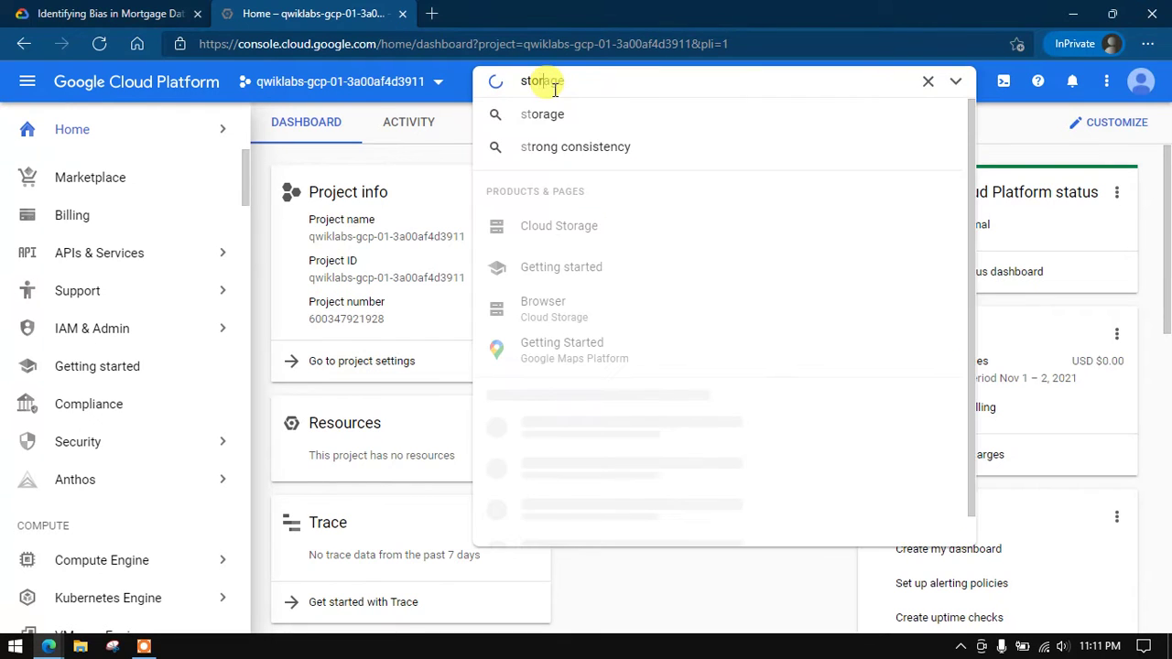
pyautogui.write('age')
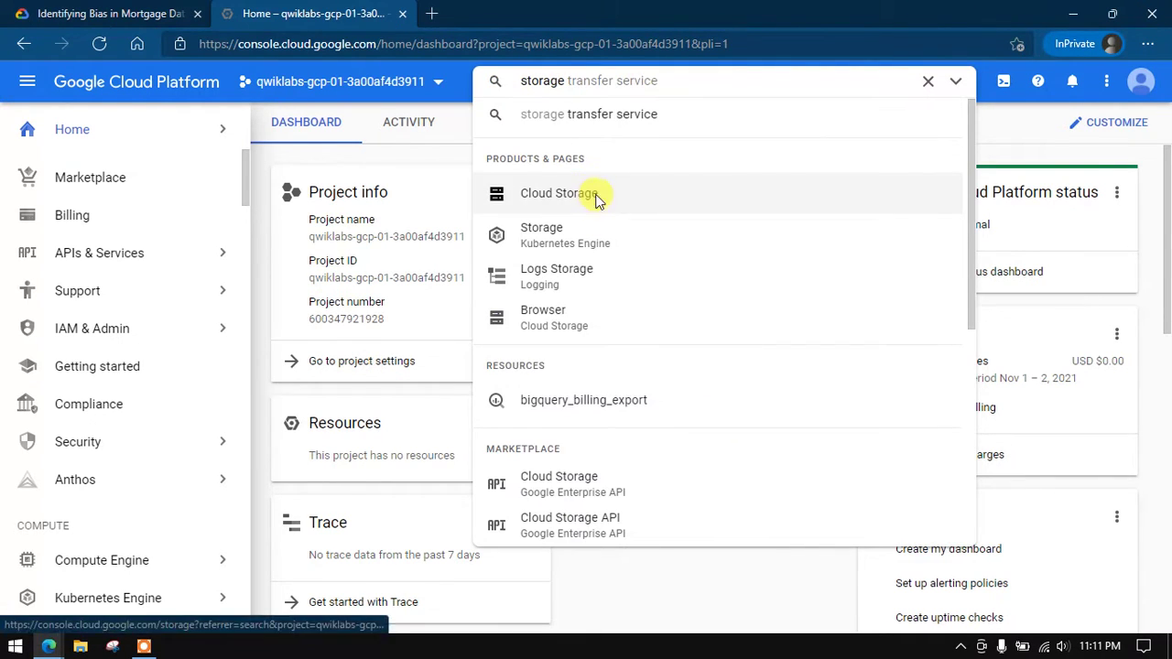
pyautogui.click(594, 190)
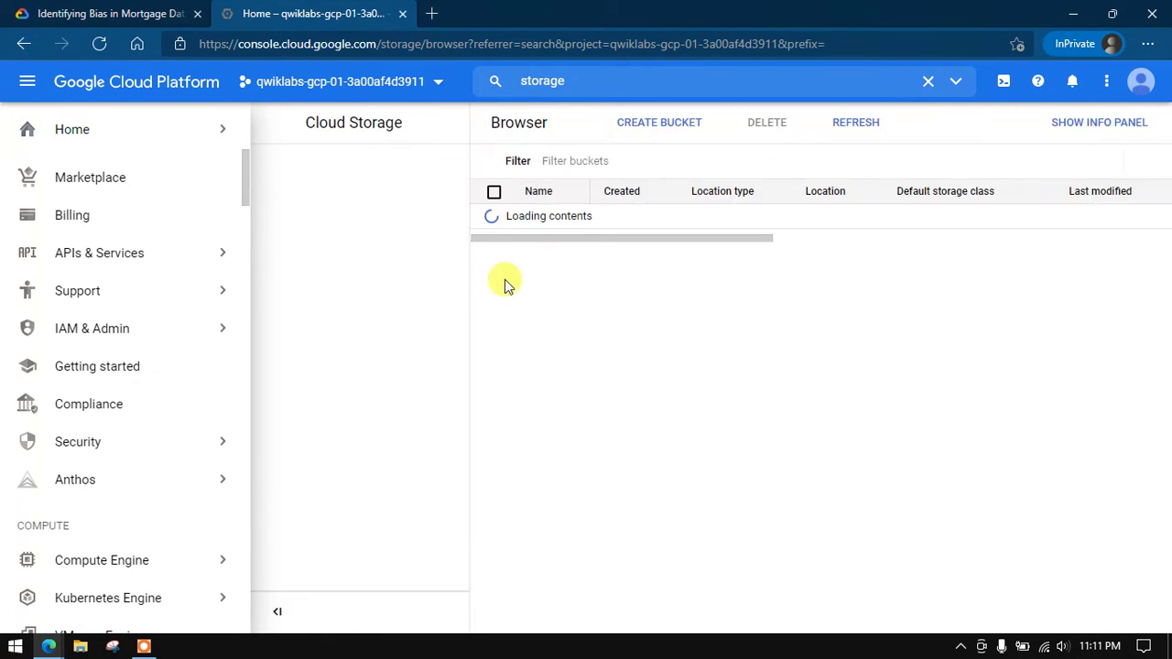
# - Paste the lab's GCP project ID as the new bucket name
pyautogui.click(64, 11)
pyautogui.click(219, 483)
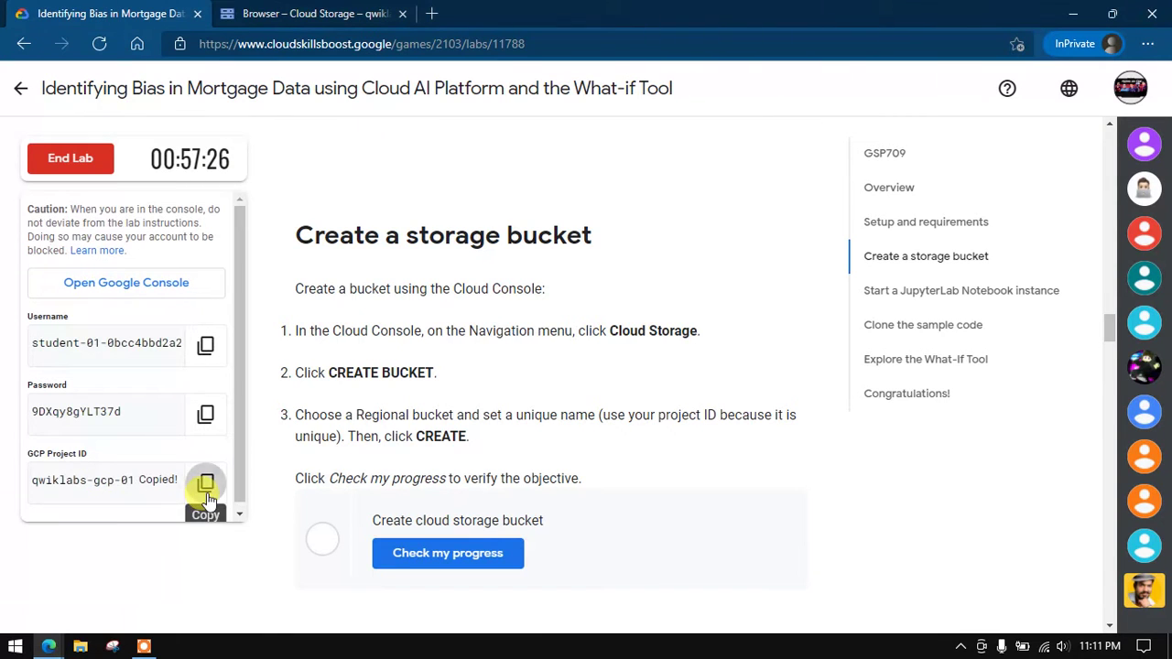
pyautogui.click(278, 8)
pyautogui.click(378, 250)
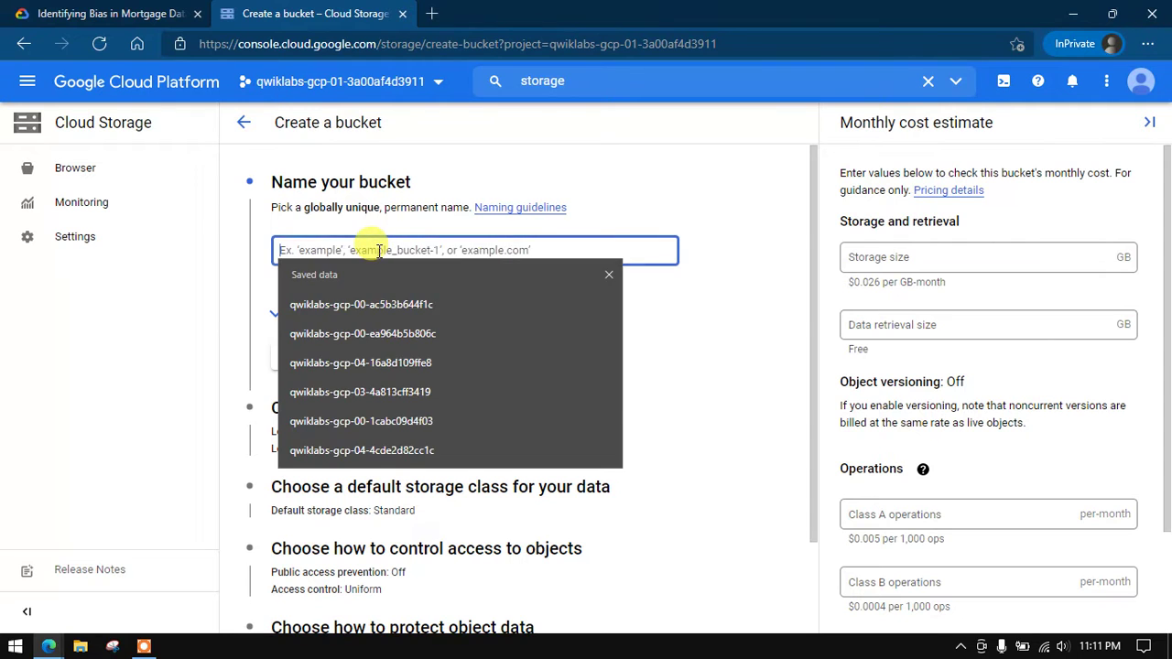
pyautogui.hotkey('ctrl', 'v')
# - Check the lab instructions, then create the storage bucket
pyautogui.click(55, 14)
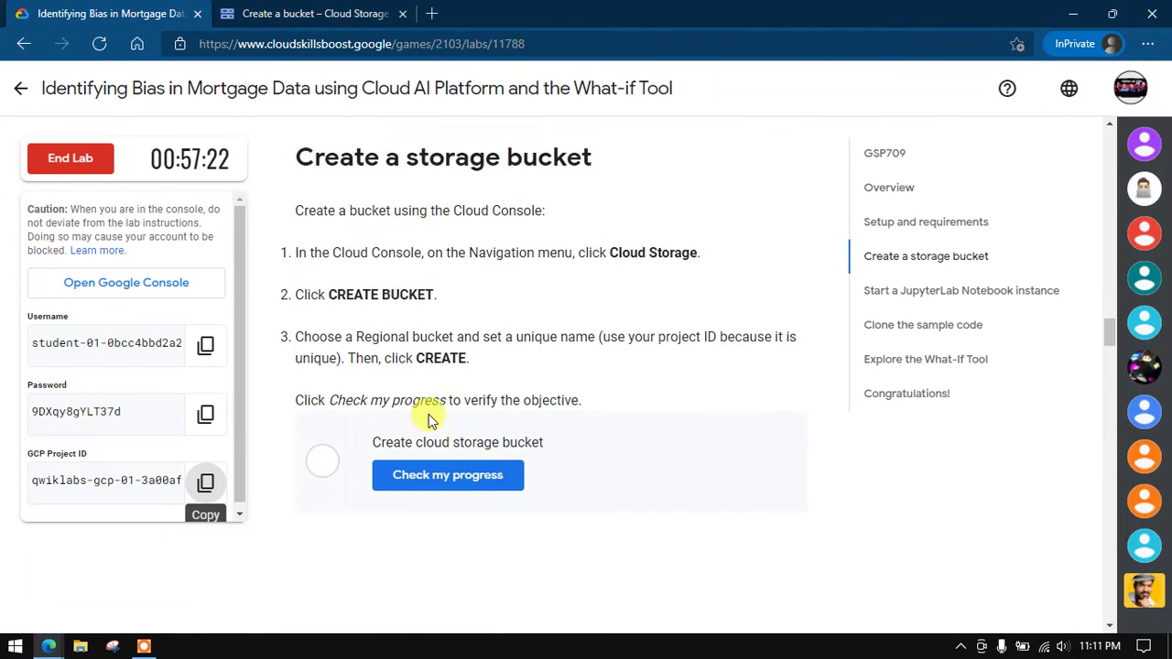
pyautogui.scroll(-3, 430, 419)
pyautogui.scroll(3, 419, 406)
pyautogui.hotkey('ctrl', 'Tab')
pyautogui.scroll(-1, 505, 406)
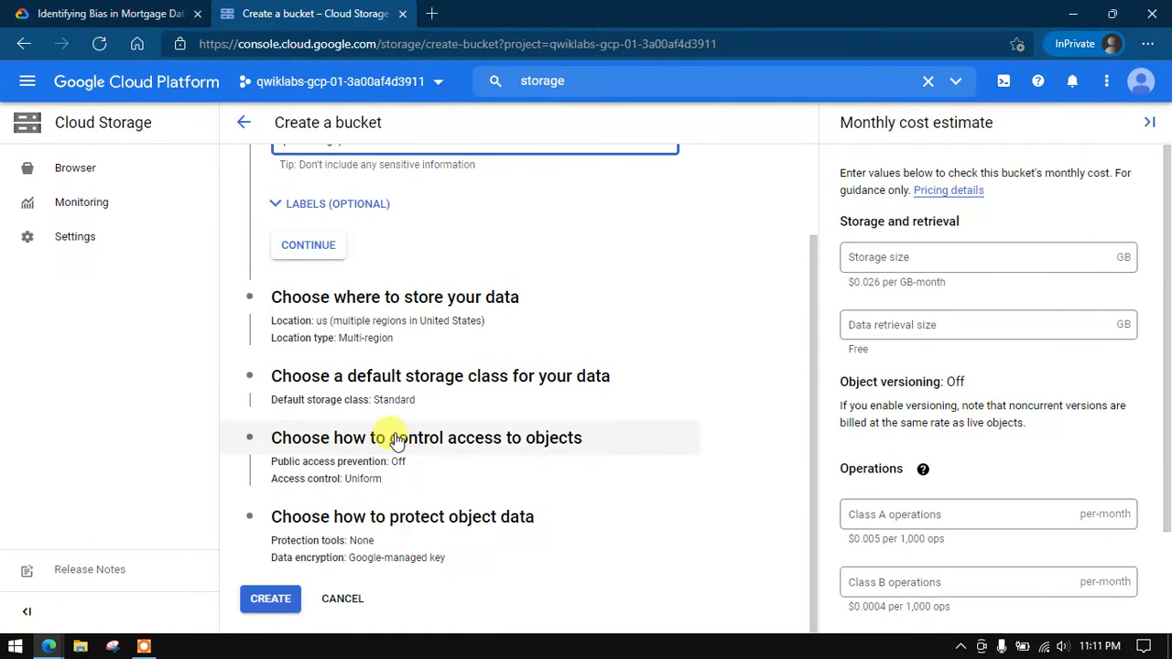
pyautogui.click(270, 598)
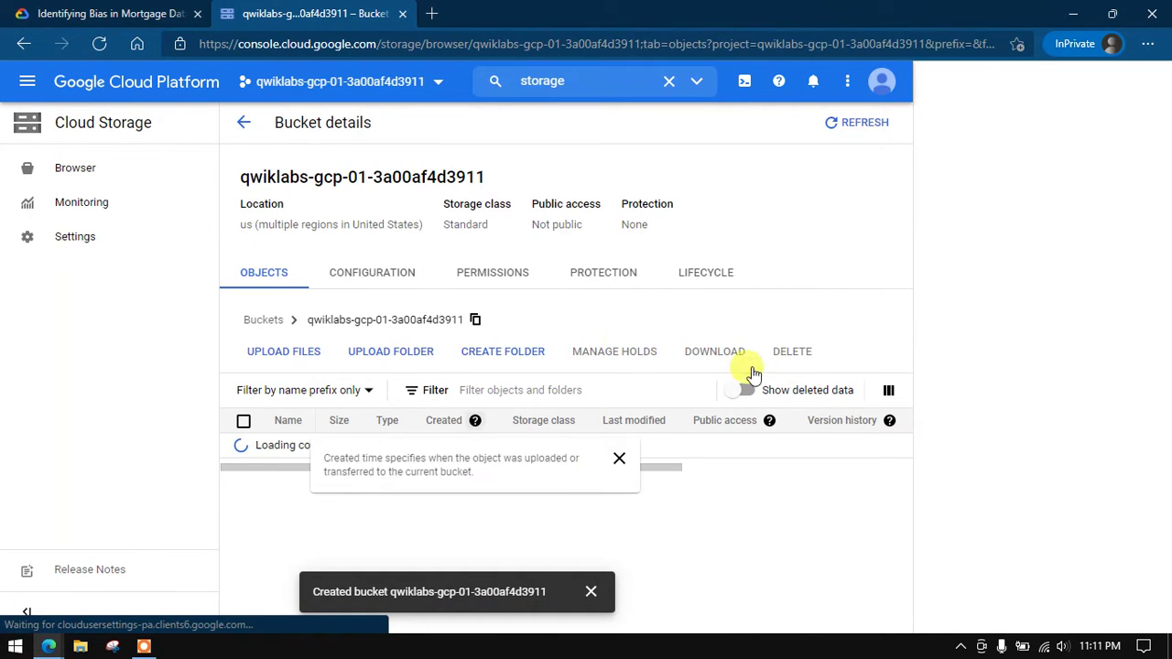
# - Run the lab's progress check for the storage bucket objective
pyautogui.click(174, 14)
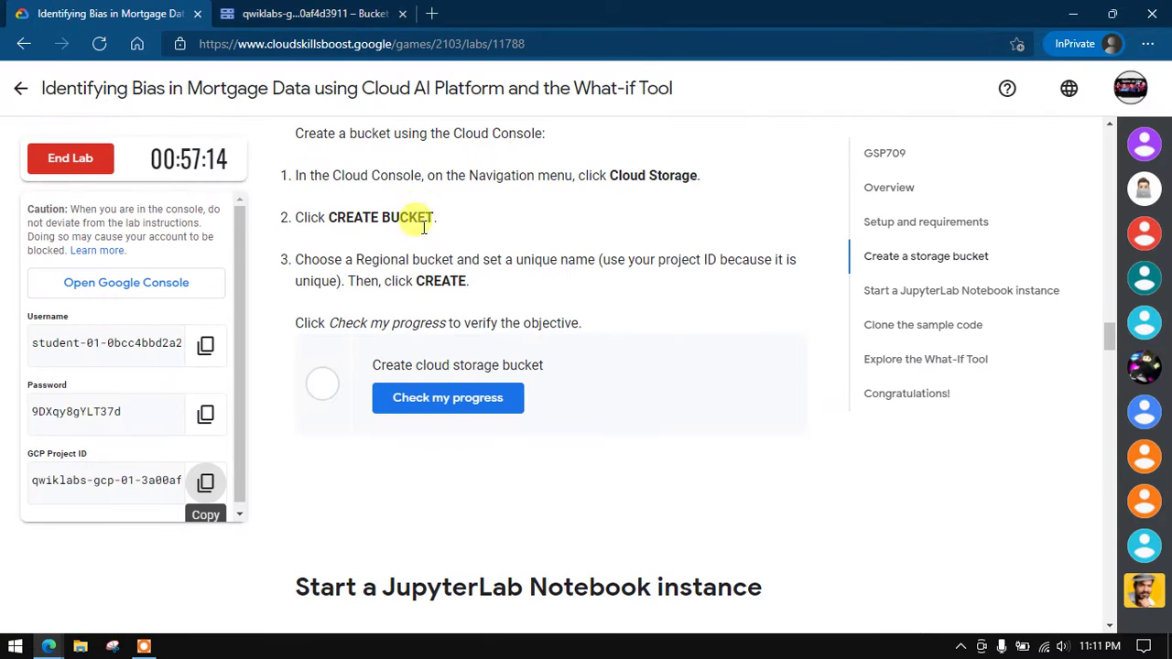
pyautogui.click(458, 403)
pyautogui.scroll(-3, 461, 403)
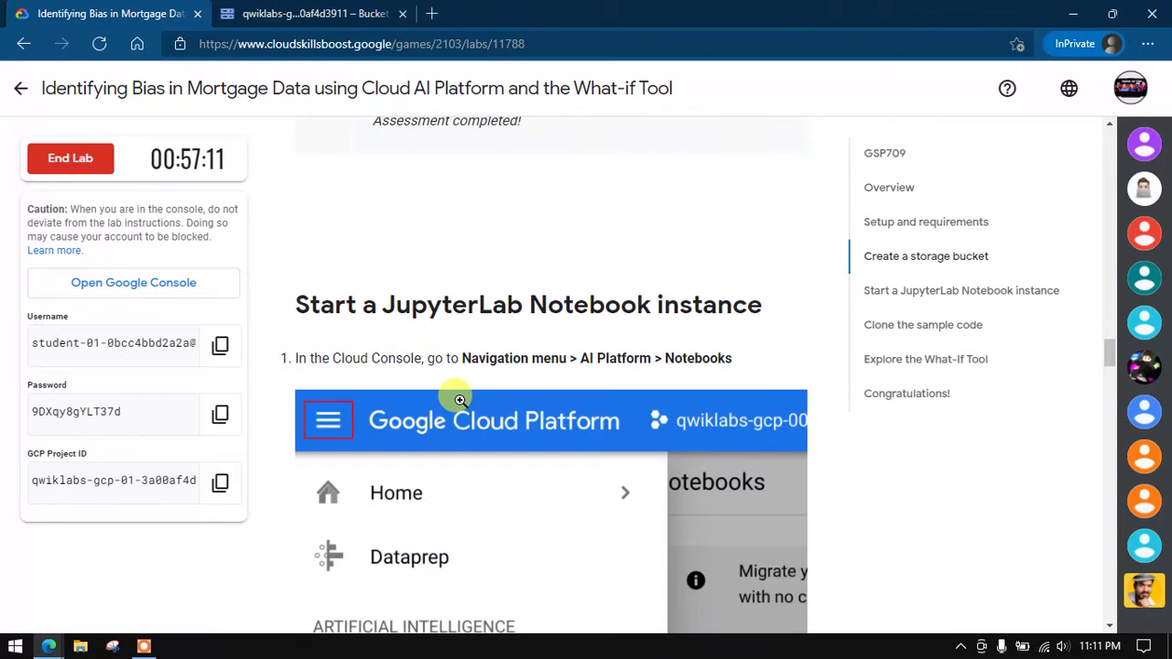
# - Search for AI Platform and open its Notebooks instances page
pyautogui.click(312, 14)
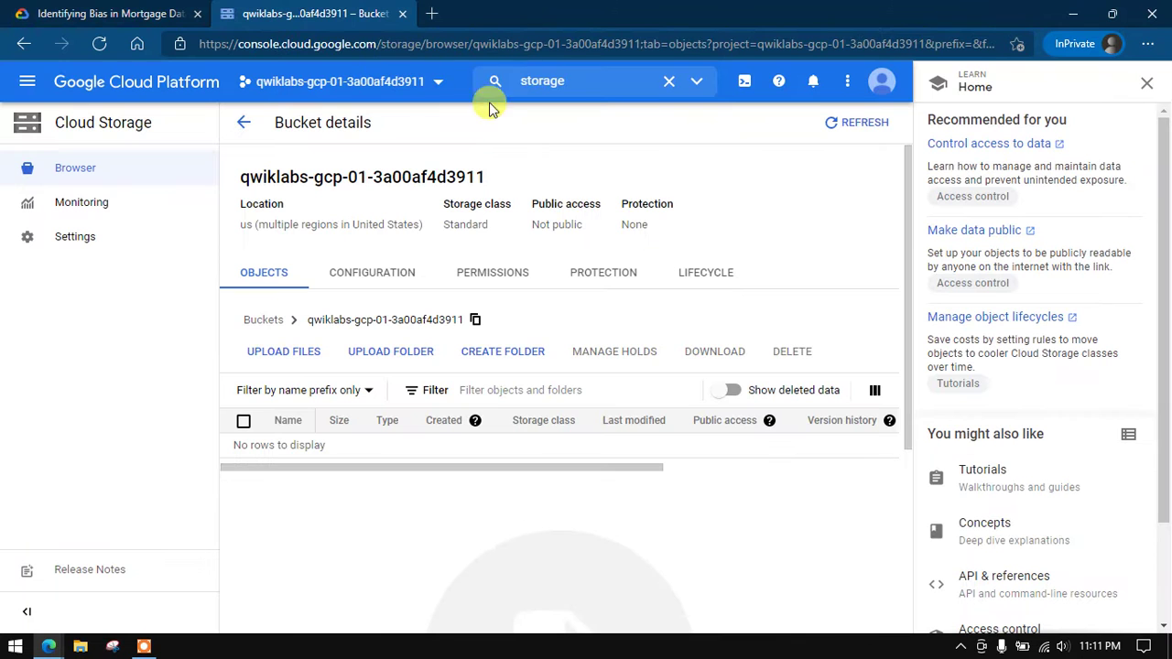
pyautogui.click(538, 82)
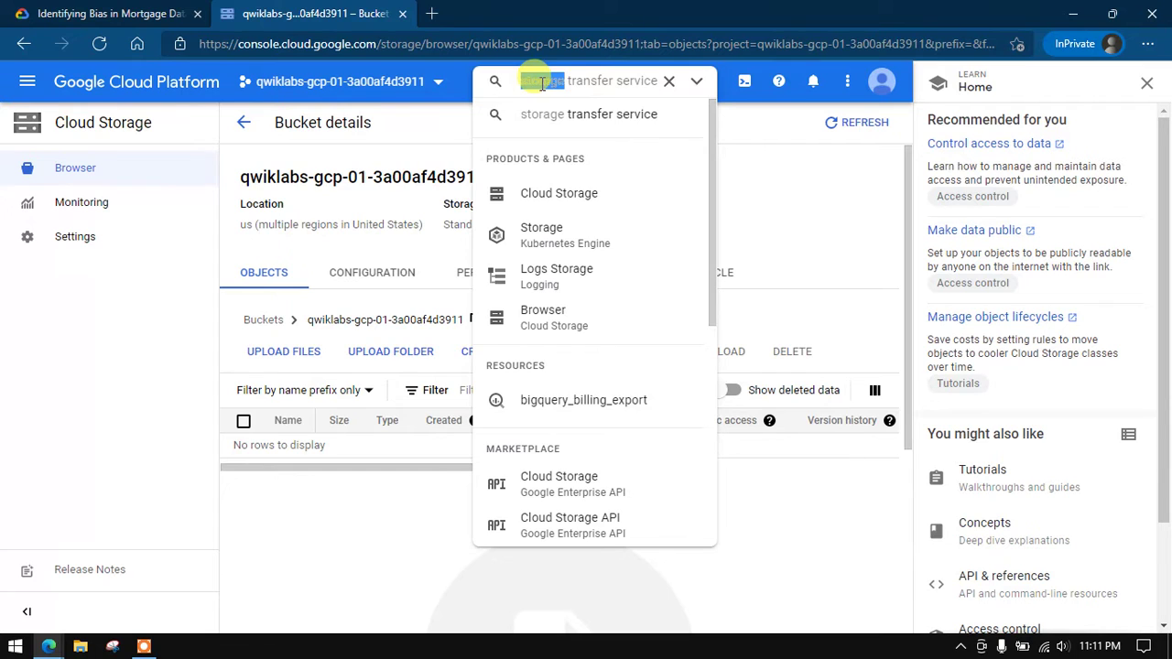
pyautogui.write('ai plat')
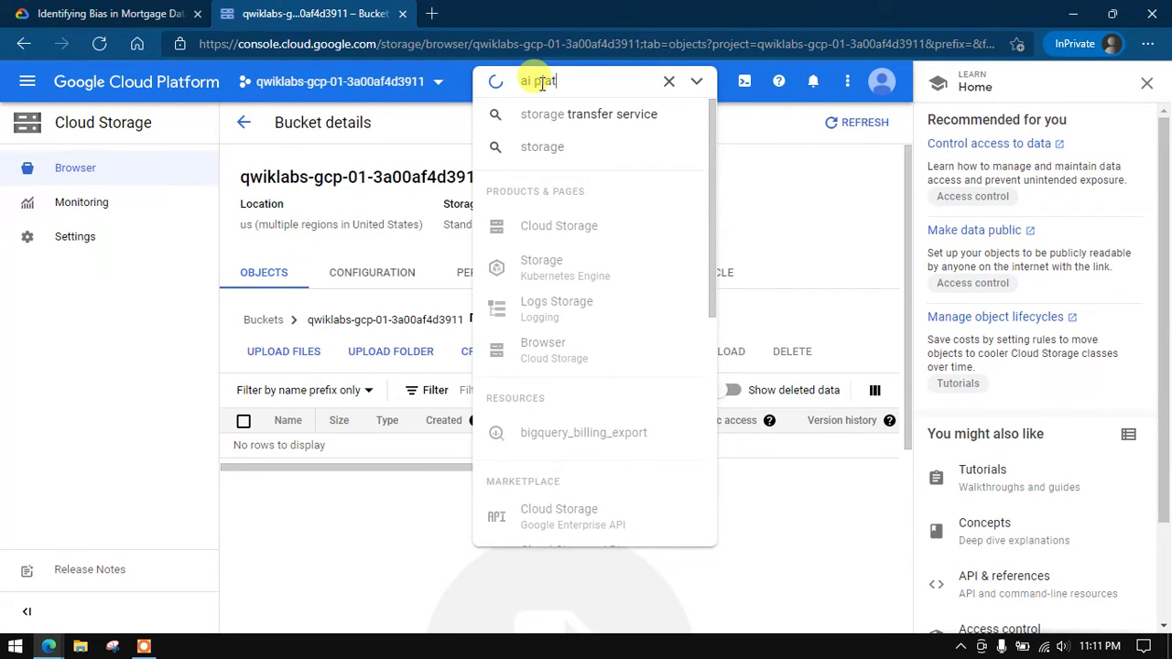
pyautogui.click(577, 196)
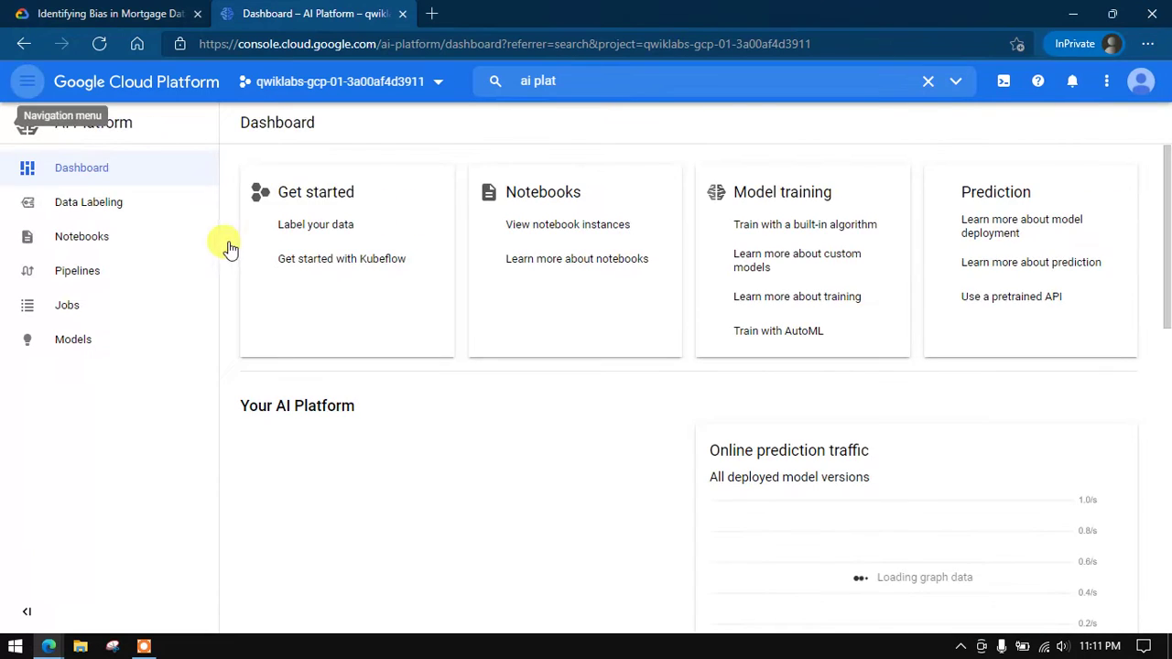
pyautogui.click(39, 230)
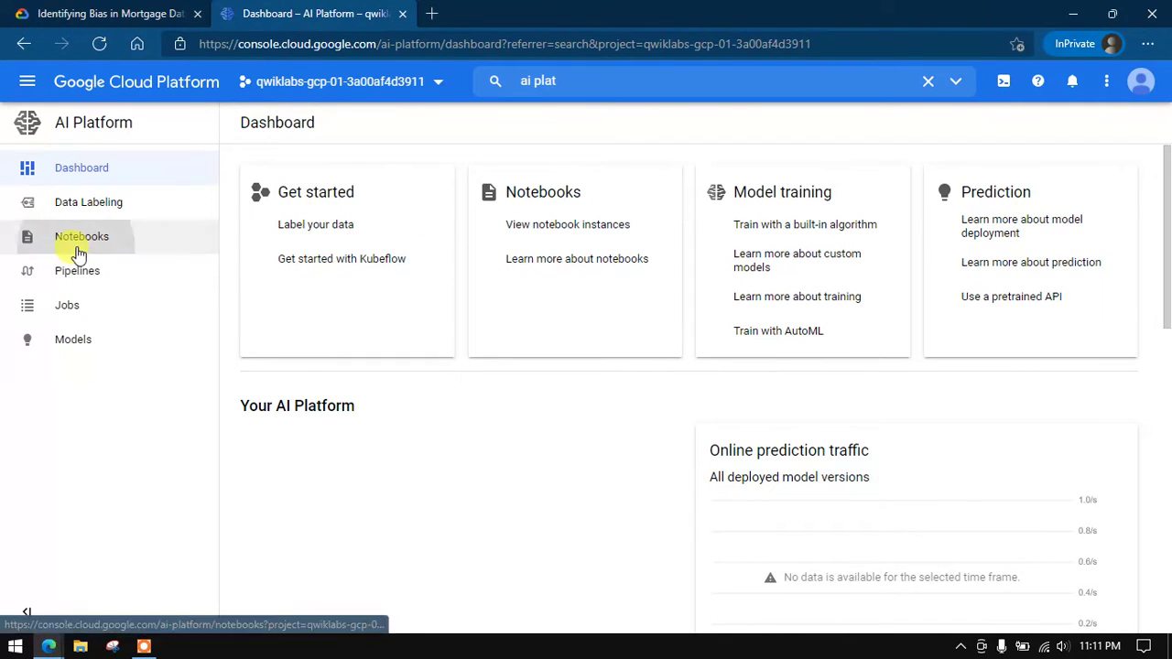
pyautogui.click(79, 240)
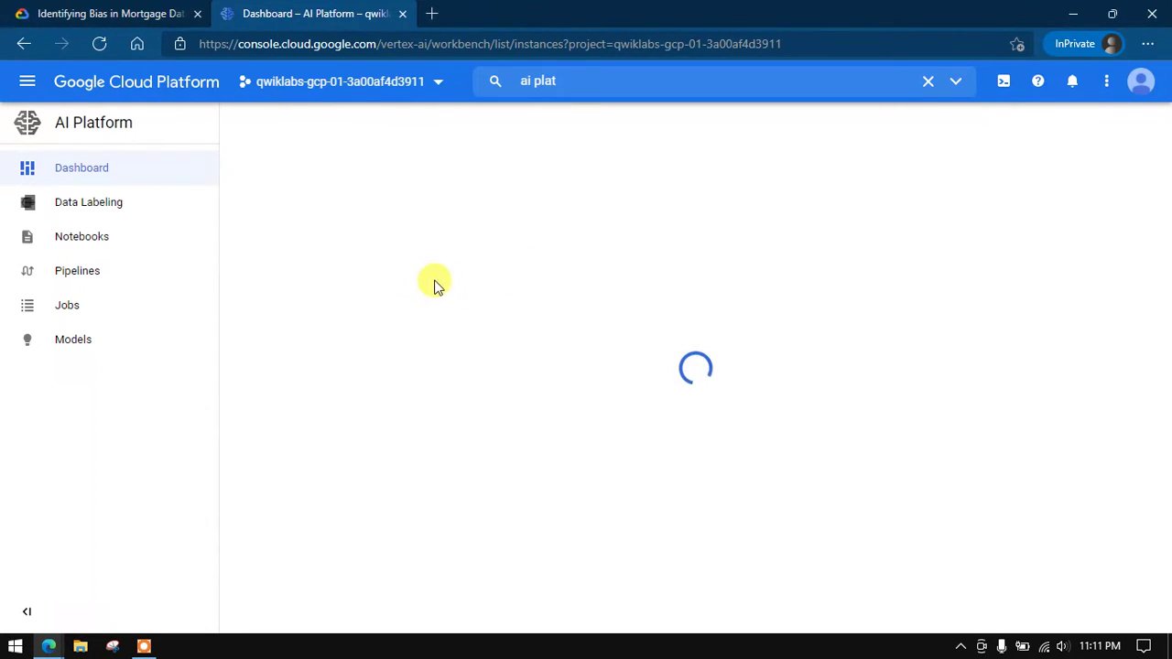
# - Start a new TensorFlow Enterprise 2.3 notebook without GPUs
pyautogui.click(149, 11)
pyautogui.scroll(-3, 572, 329)
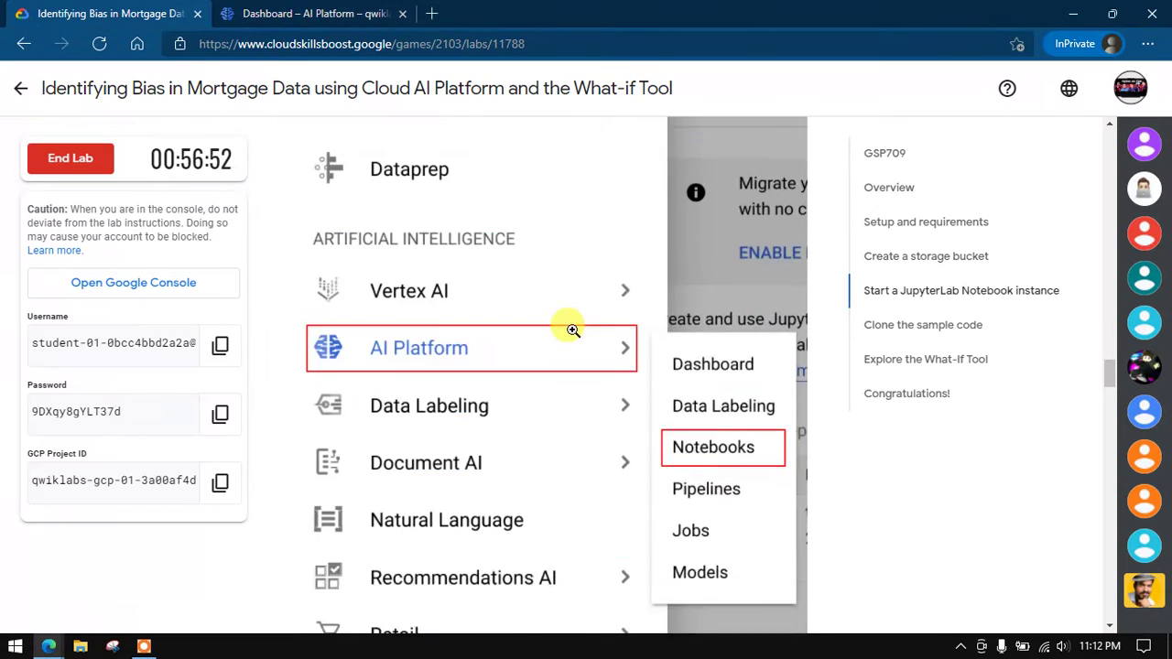
pyautogui.scroll(-2, 568, 326)
pyautogui.scroll(-3, 569, 322)
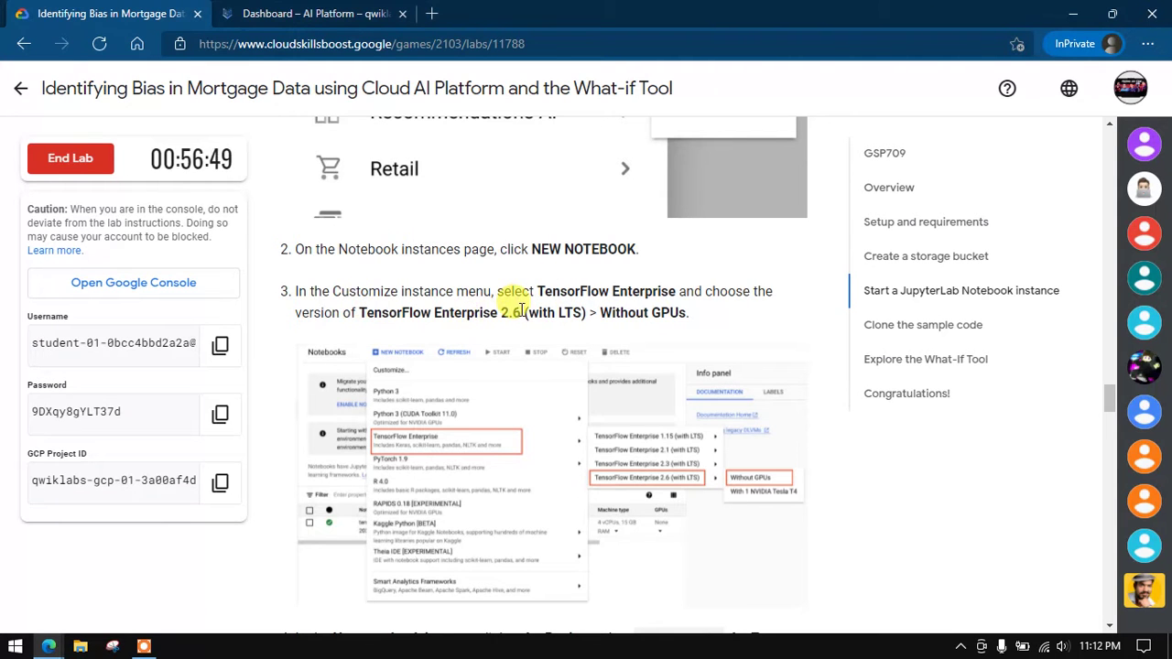
pyautogui.click(289, 11)
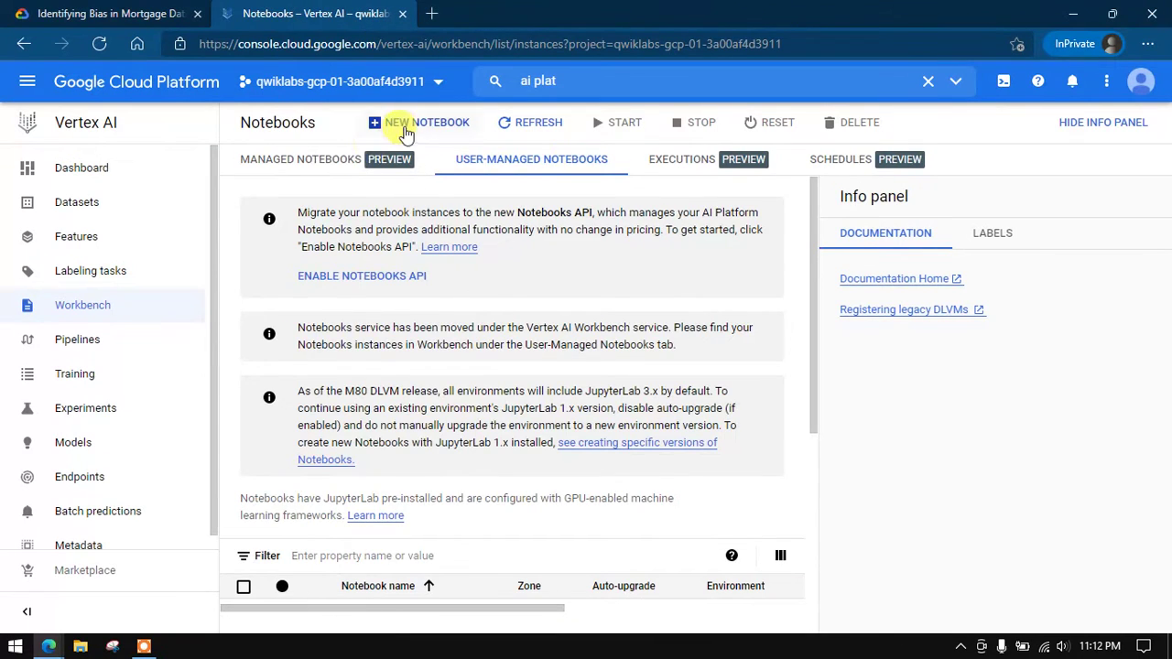
pyautogui.click(414, 129)
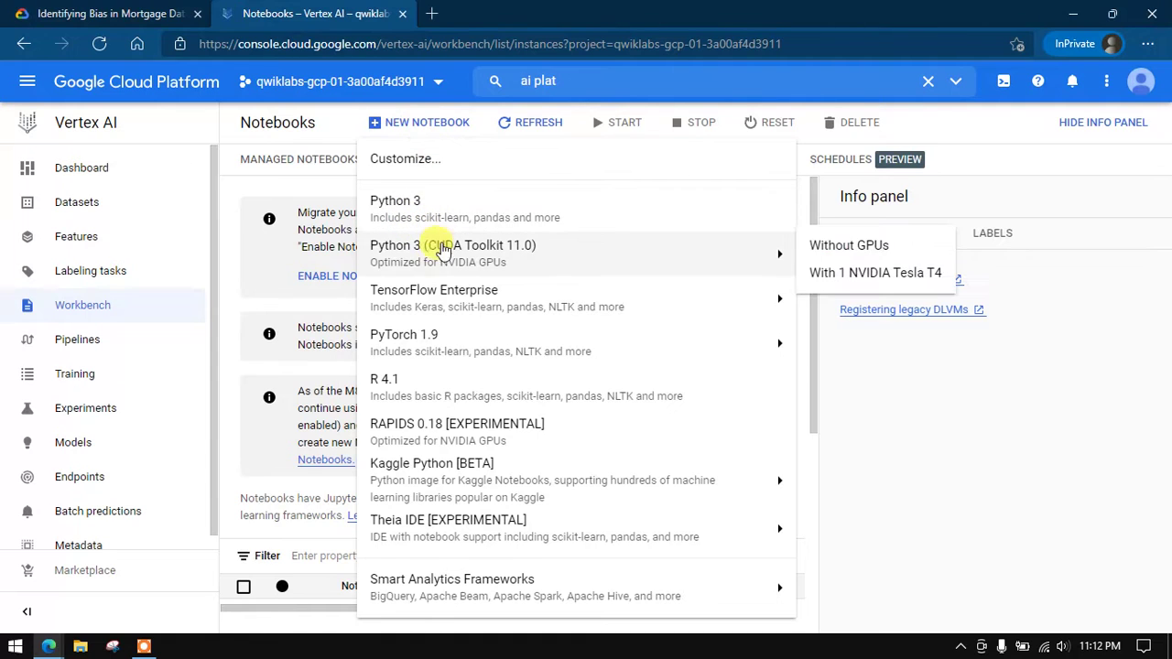
pyautogui.moveTo(464, 303)
pyautogui.moveTo(897, 345)
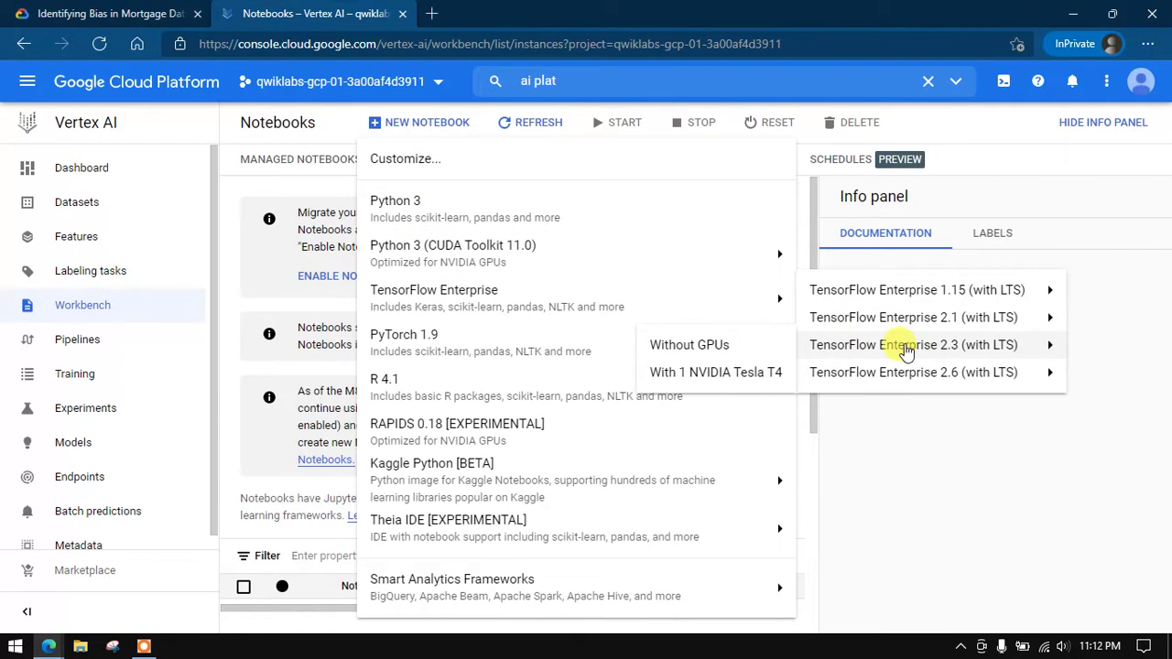
pyautogui.click(693, 345)
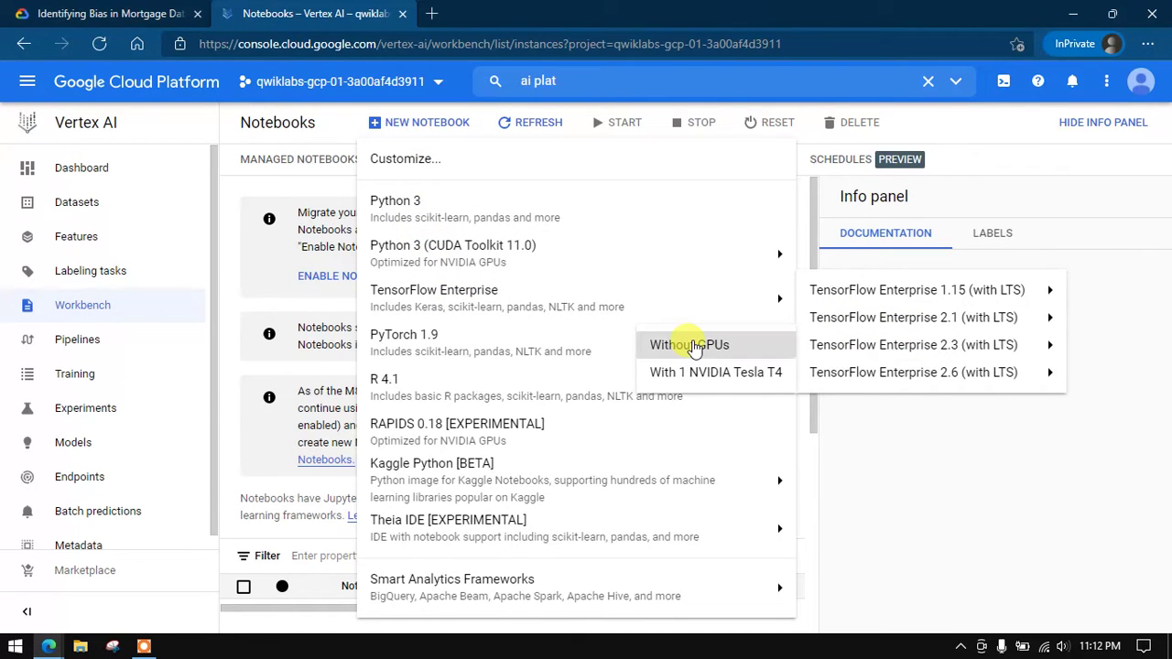
# - Read the next lab steps, then return to the new notebook setup
pyautogui.click(124, 11)
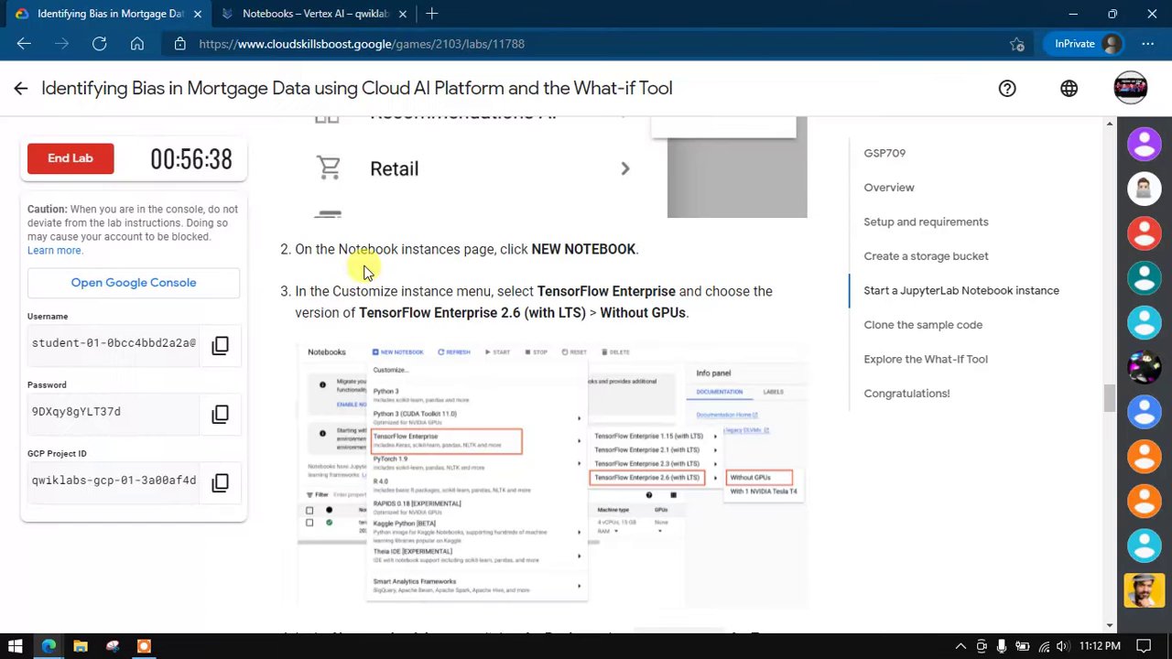
pyautogui.scroll(-2, 639, 309)
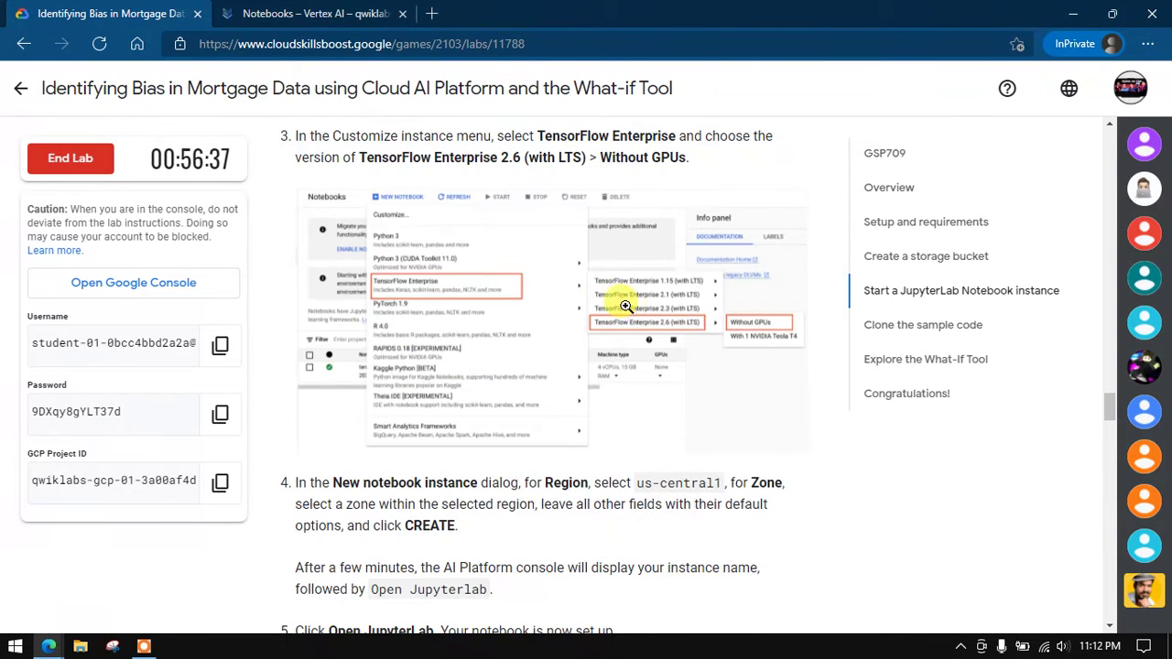
pyautogui.scroll(-1, 562, 296)
pyautogui.scroll(-2, 563, 297)
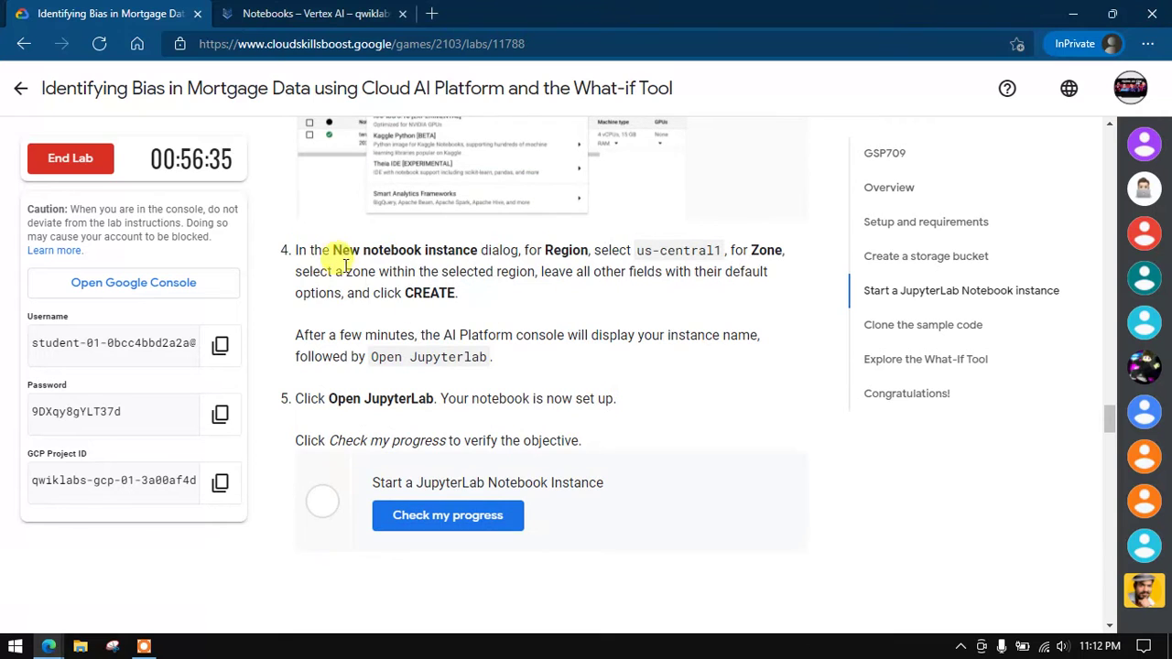
pyautogui.click(311, 13)
# - Create the notebook in region us-central1 (Iowa) and hide the info panel
pyautogui.click(470, 285)
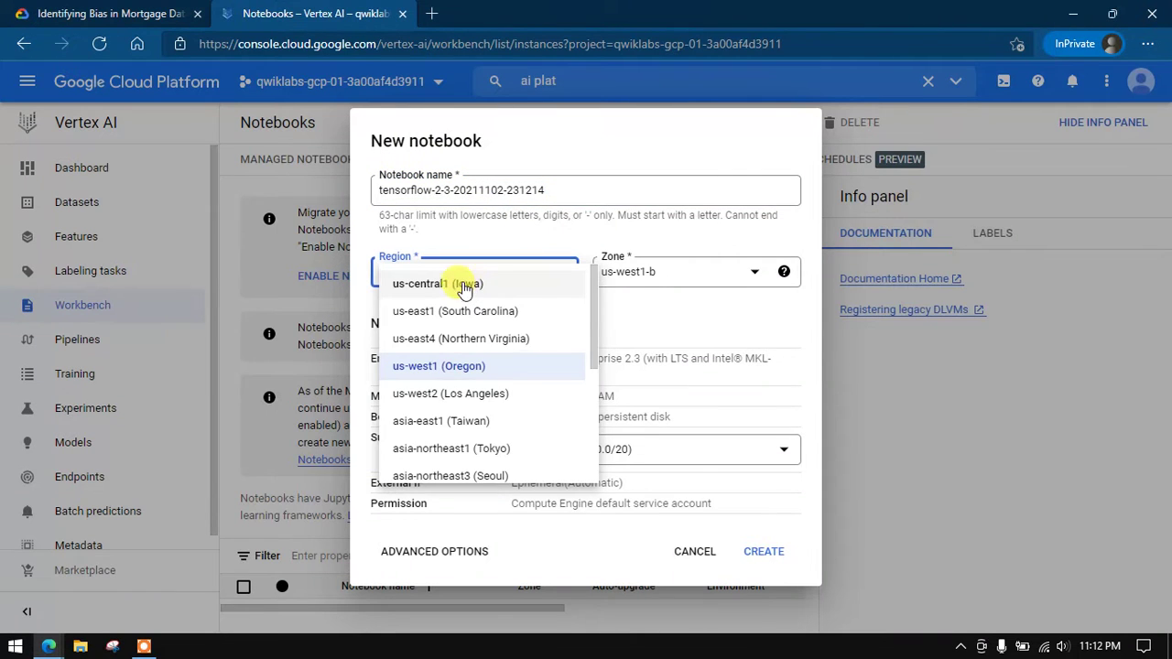
pyautogui.click(465, 285)
pyautogui.click(55, 13)
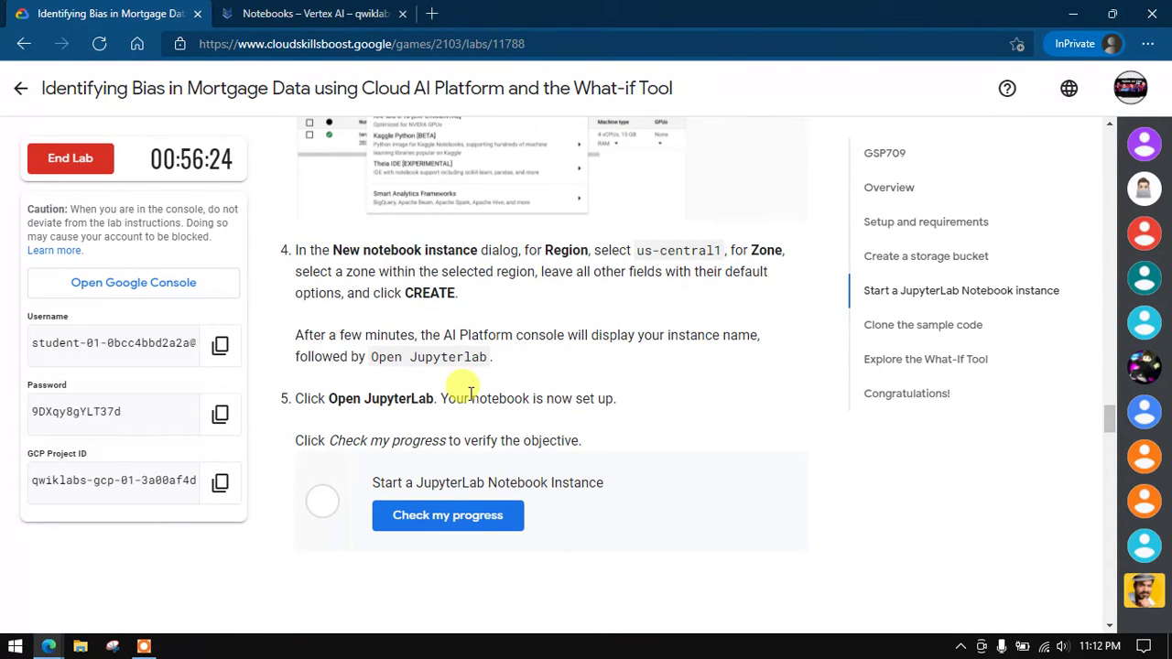
pyautogui.click(308, 13)
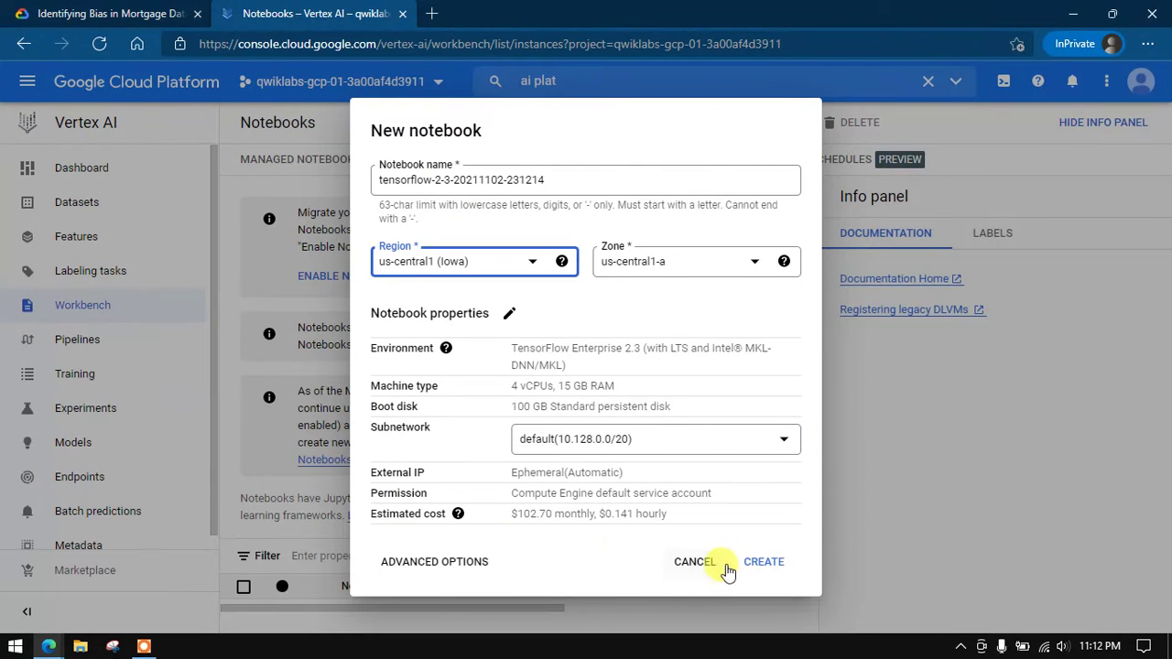
pyautogui.click(762, 563)
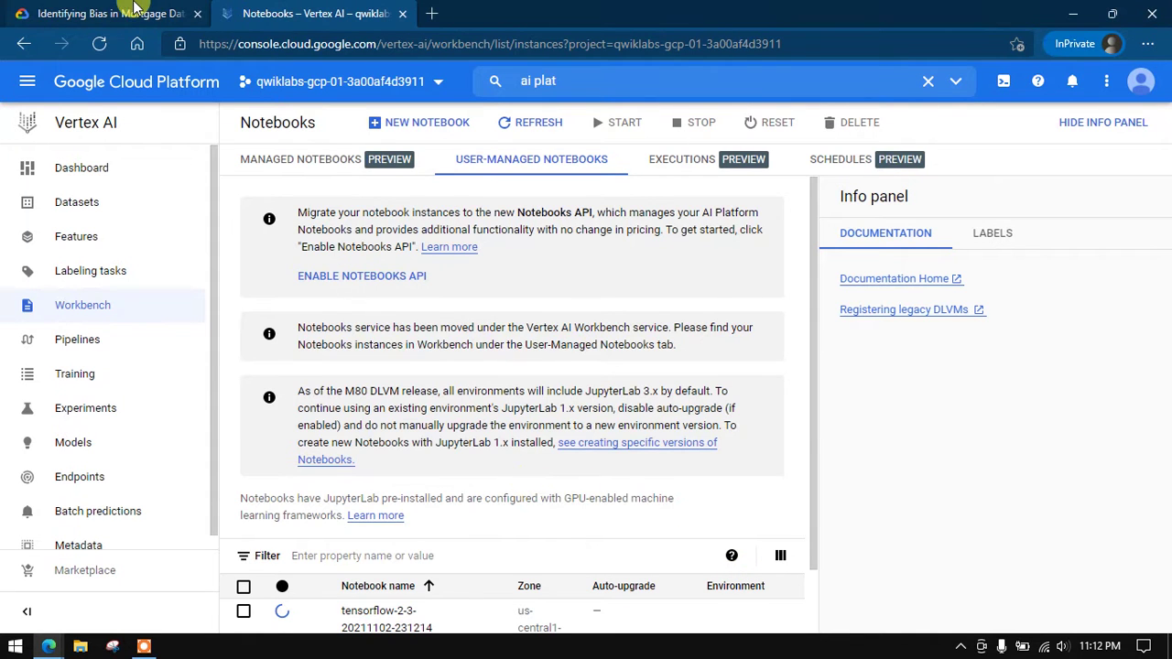
pyautogui.click(1085, 123)
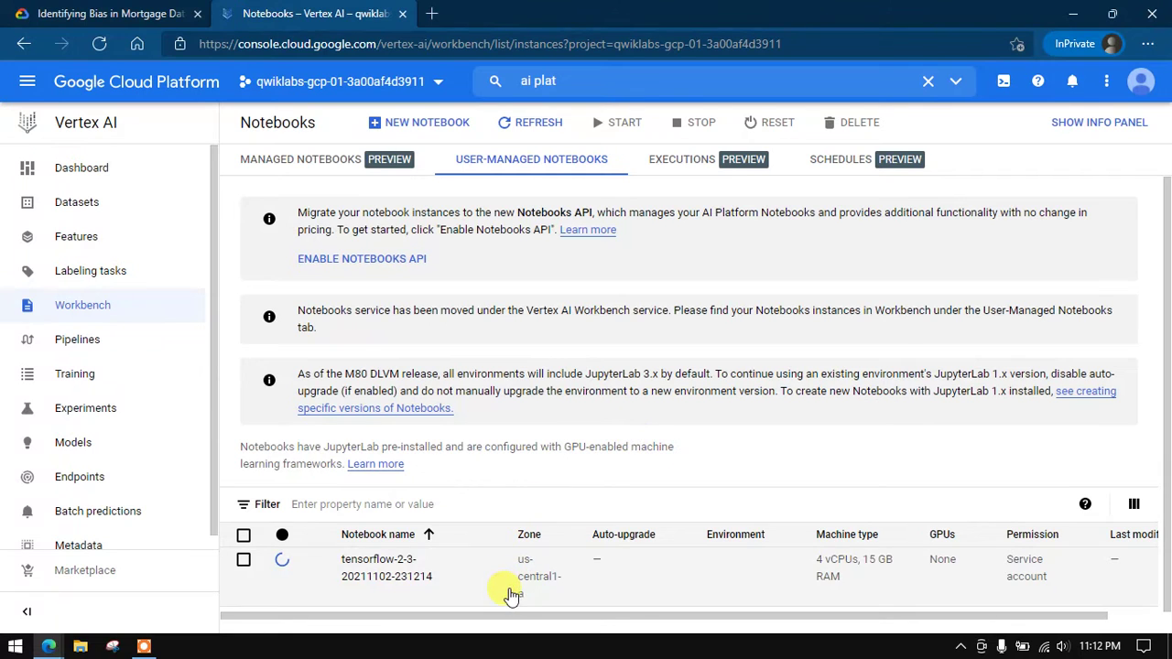
pyautogui.click(92, 12)
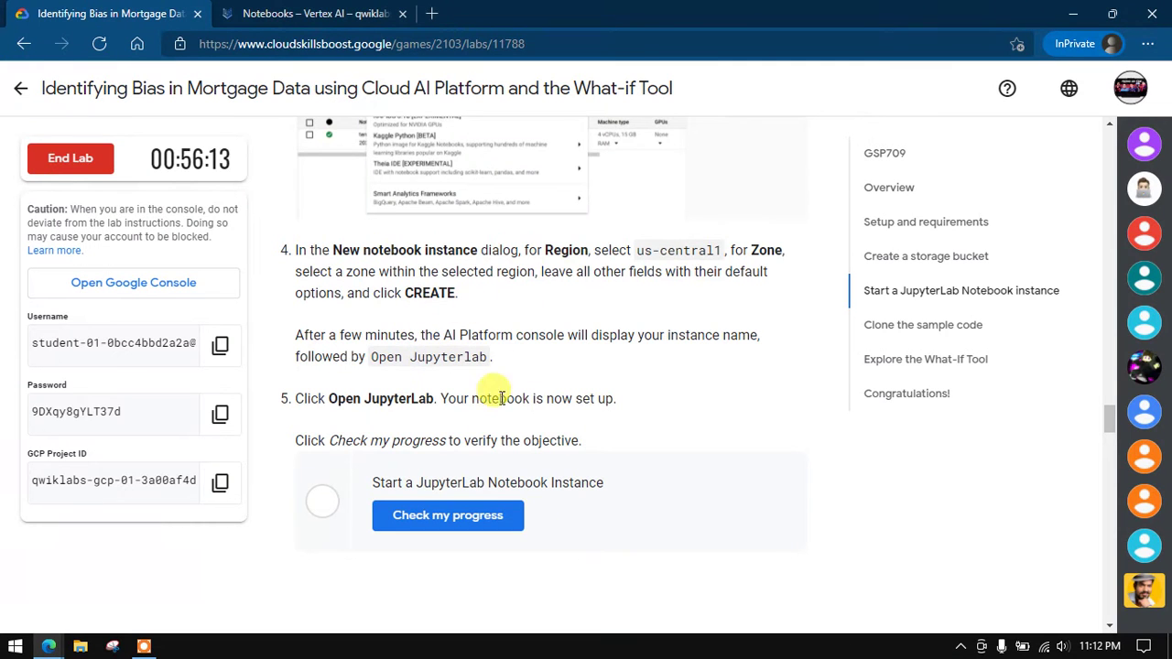
pyautogui.moveTo(291, 332); pyautogui.dragTo(392, 325)
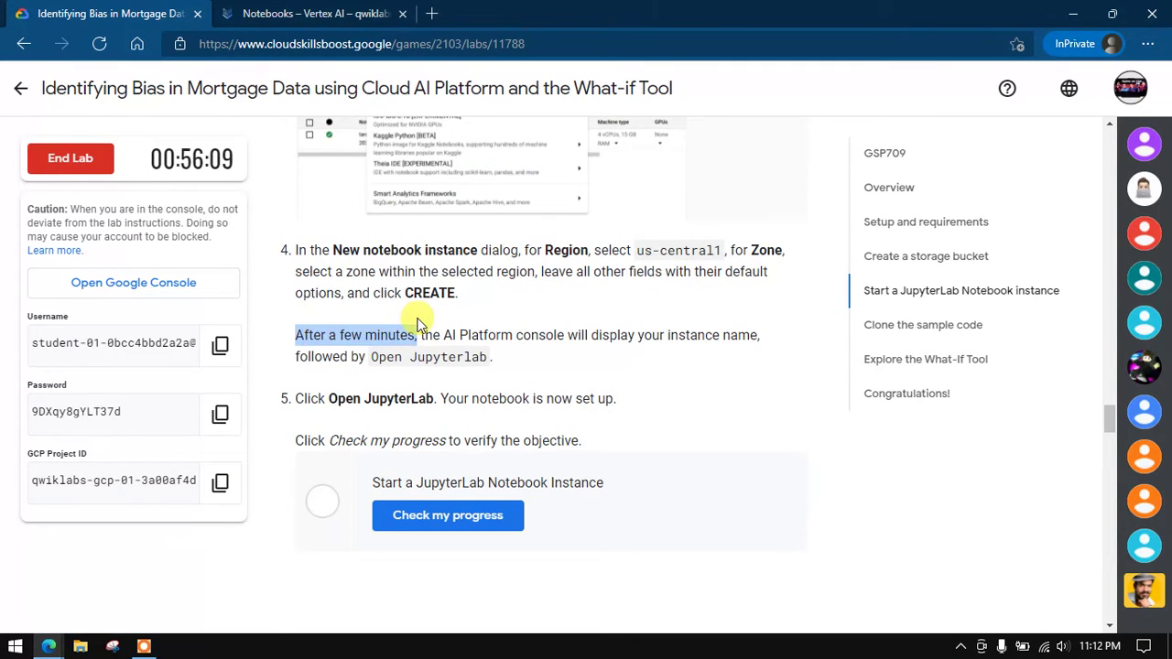
pyautogui.scroll(-3, 512, 366)
pyautogui.scroll(-4, 434, 398)
pyautogui.scroll(-2, 431, 385)
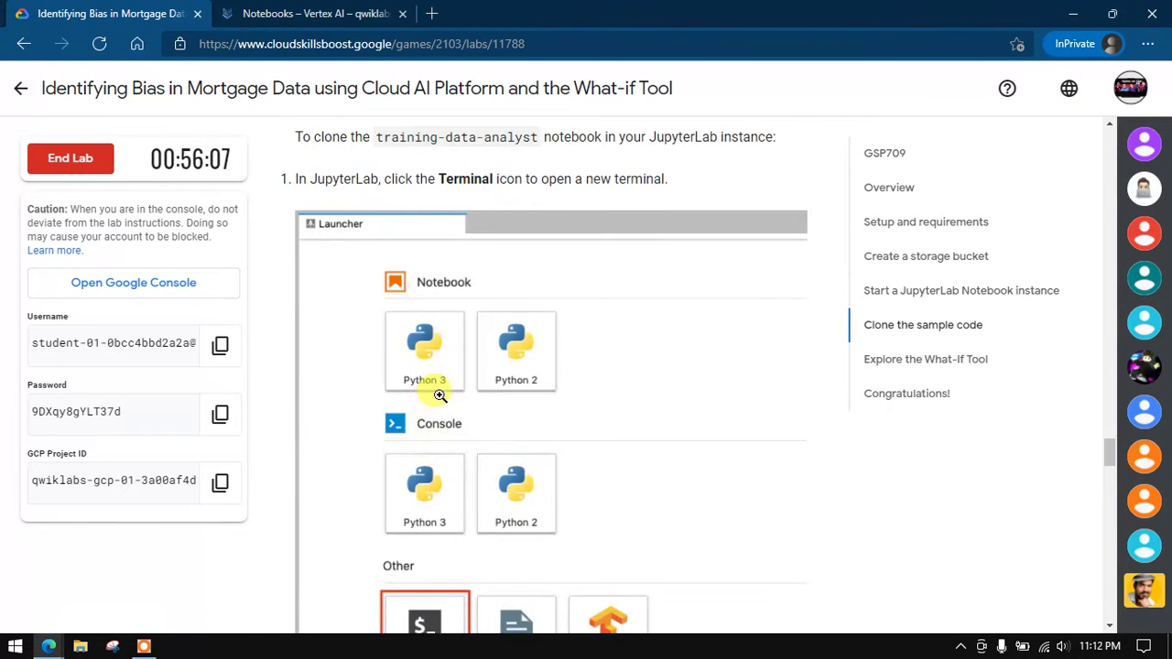
pyautogui.scroll(-4, 431, 379)
pyautogui.scroll(-3, 475, 362)
pyautogui.scroll(-2, 513, 311)
pyautogui.scroll(-3, 544, 262)
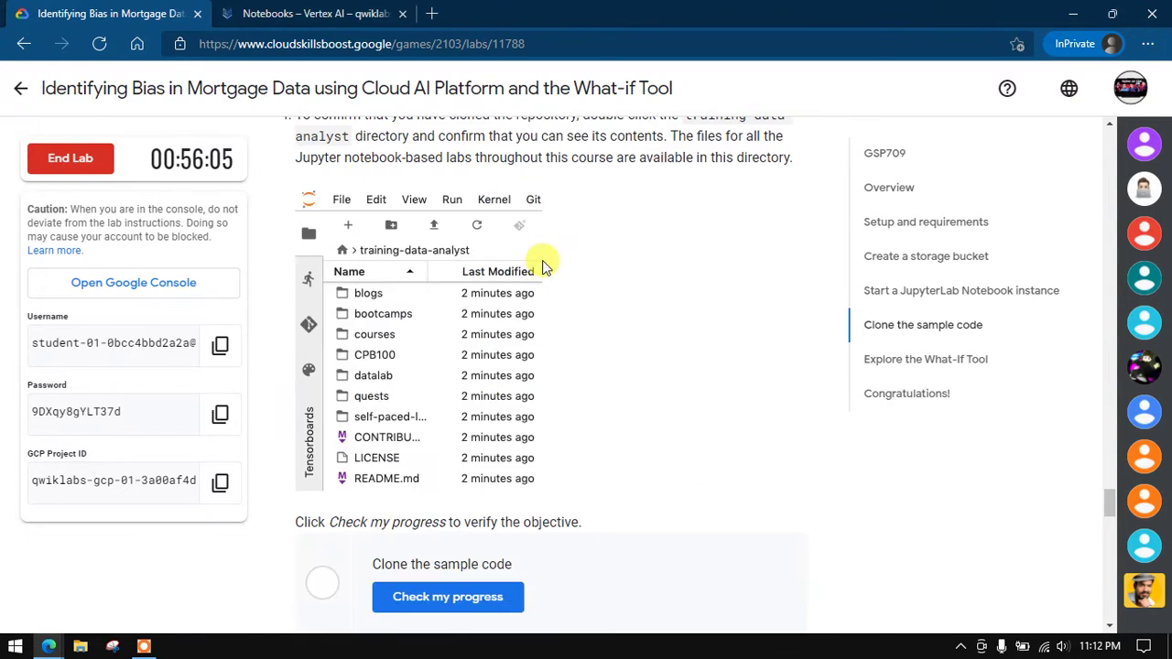
pyautogui.scroll(-4, 541, 275)
pyautogui.scroll(-4, 533, 293)
pyautogui.scroll(-3, 543, 295)
pyautogui.scroll(-4, 536, 296)
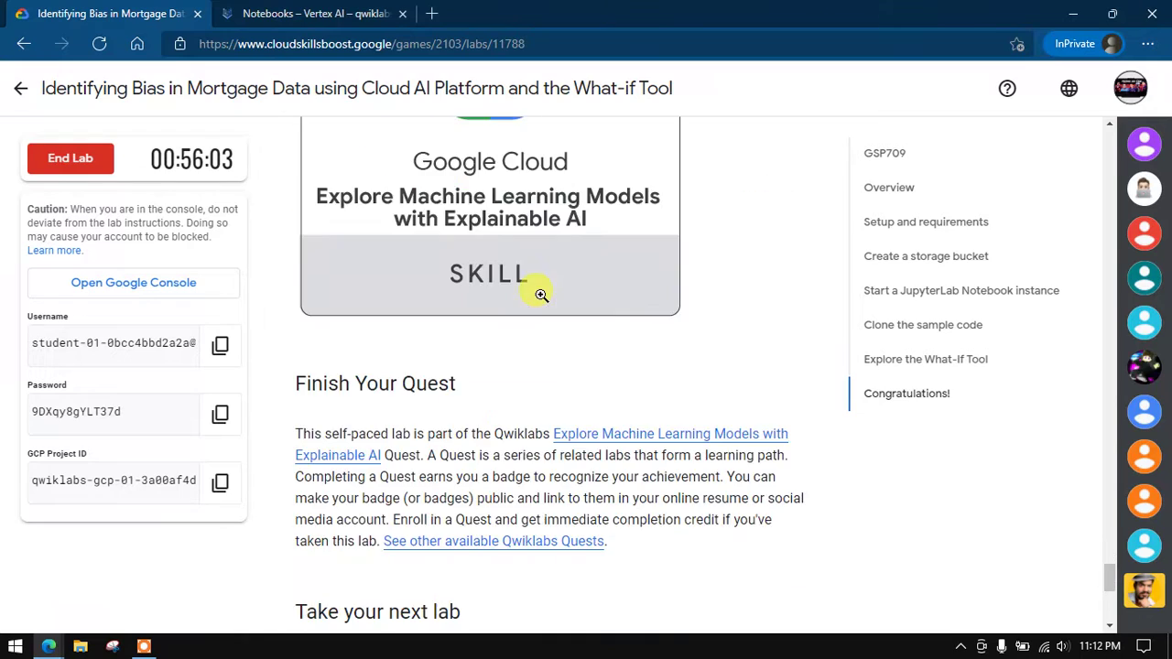
pyautogui.scroll(5, 522, 300)
pyautogui.scroll(3, 518, 312)
pyautogui.scroll(4, 502, 328)
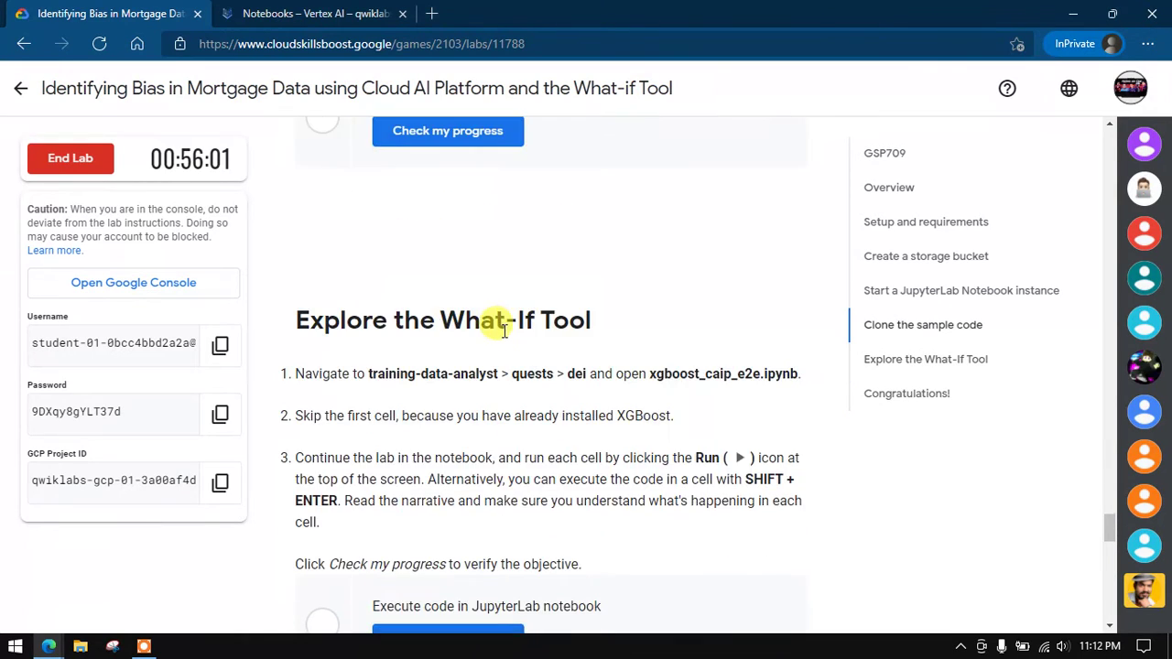
pyautogui.scroll(5, 501, 325)
pyautogui.scroll(4, 503, 284)
pyautogui.scroll(2, 504, 339)
pyautogui.scroll(2, 504, 343)
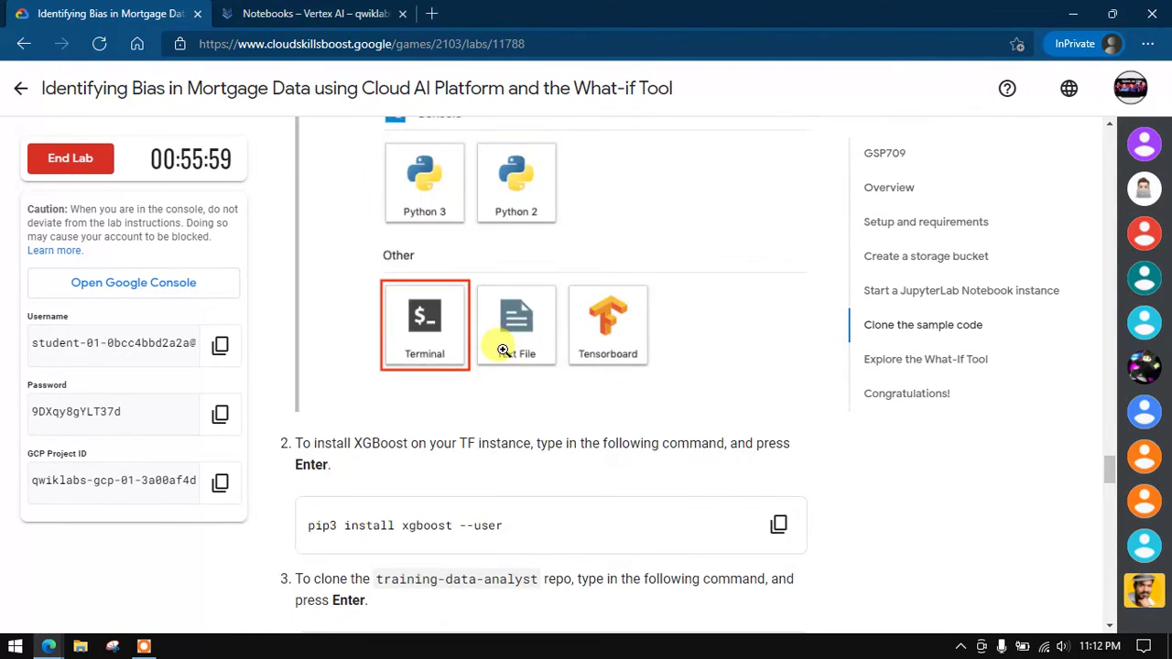
pyautogui.scroll(3, 503, 346)
pyautogui.scroll(3, 503, 352)
pyautogui.scroll(2, 506, 355)
pyautogui.moveTo(1164, 444)
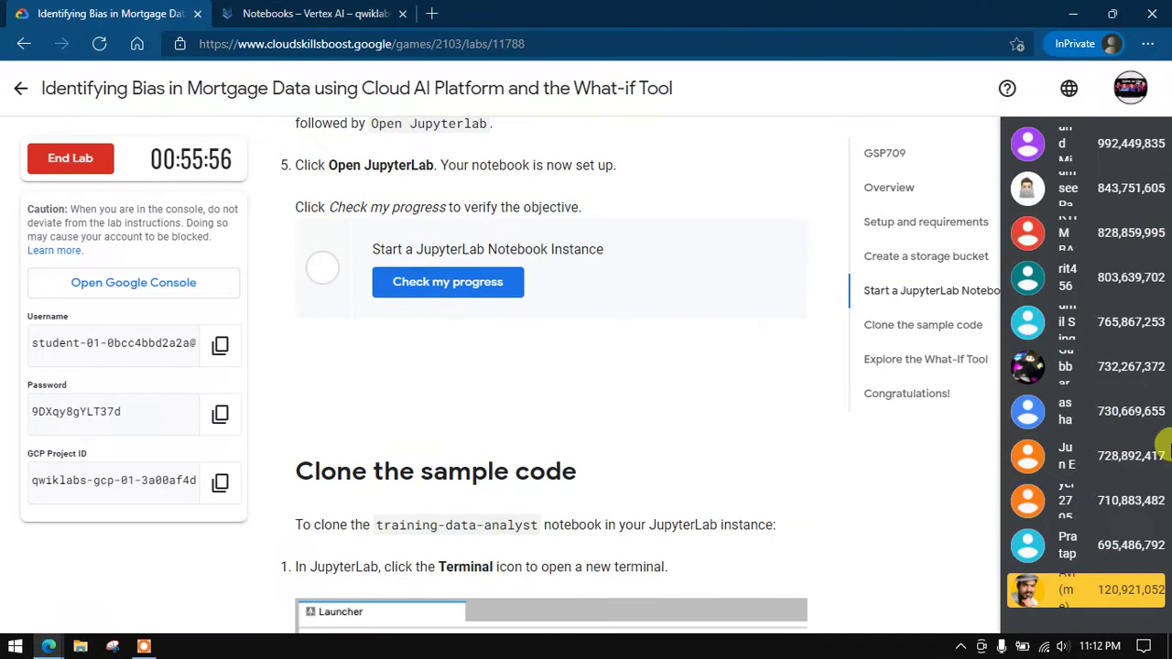
# - Refresh the notebook instances list, then scroll the lab back to the JupyterLab instance steps
pyautogui.click(316, 13)
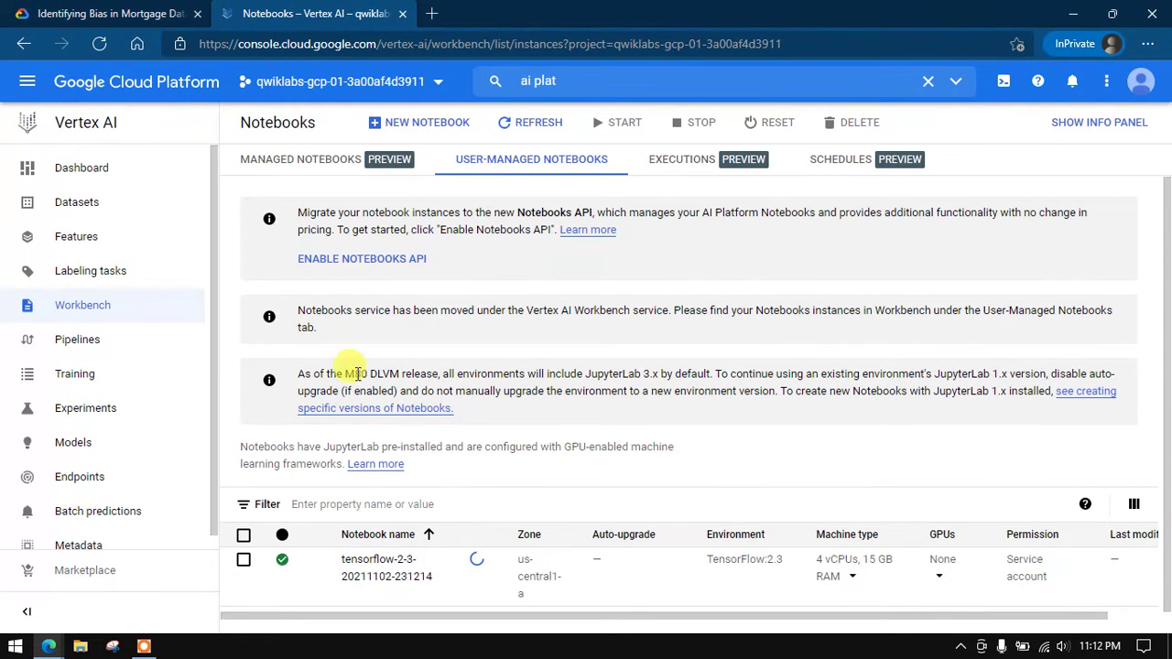
pyautogui.click(538, 125)
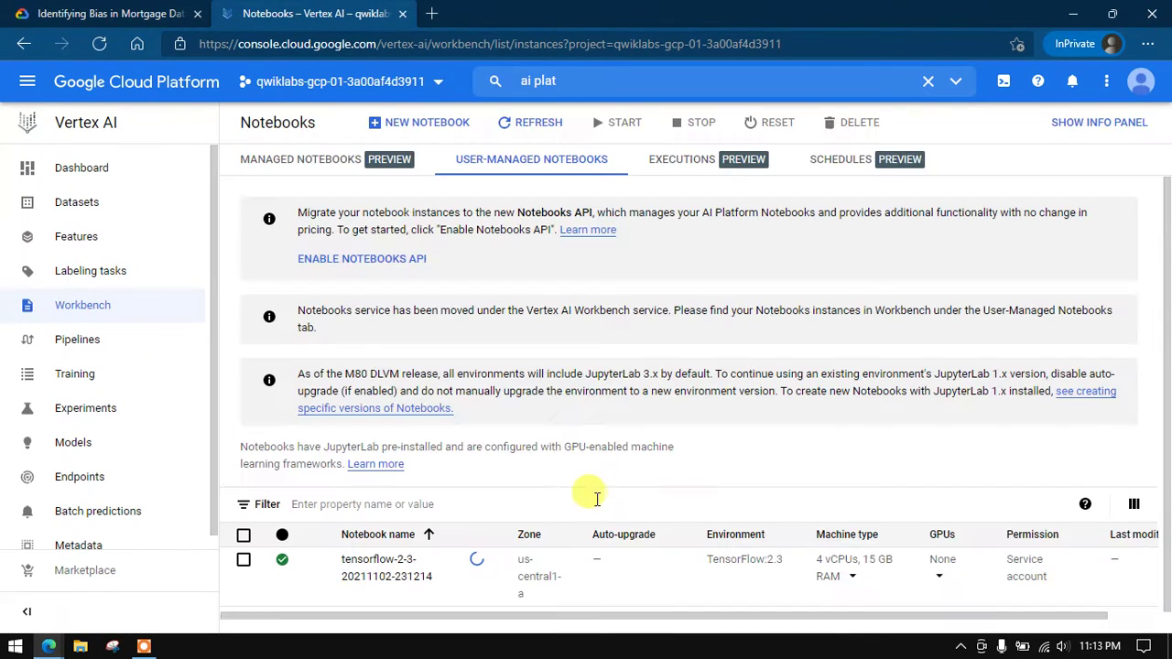
pyautogui.moveTo(475, 561)
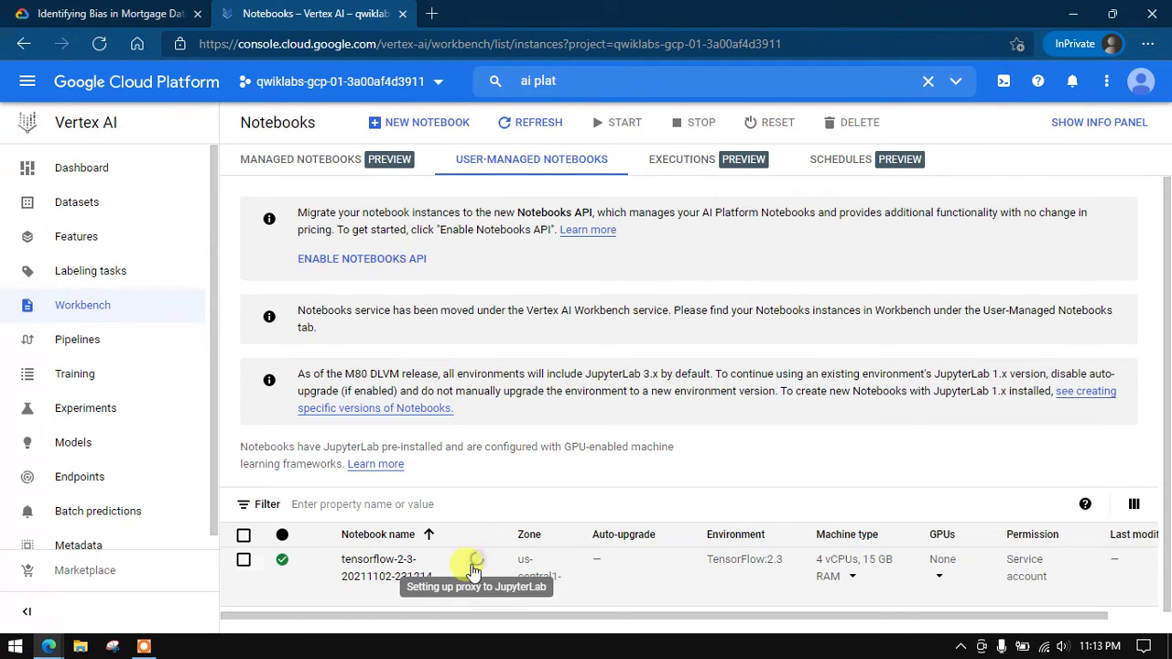
pyautogui.click(110, 13)
pyautogui.scroll(3, 500, 300)
pyautogui.scroll(3, 505, 314)
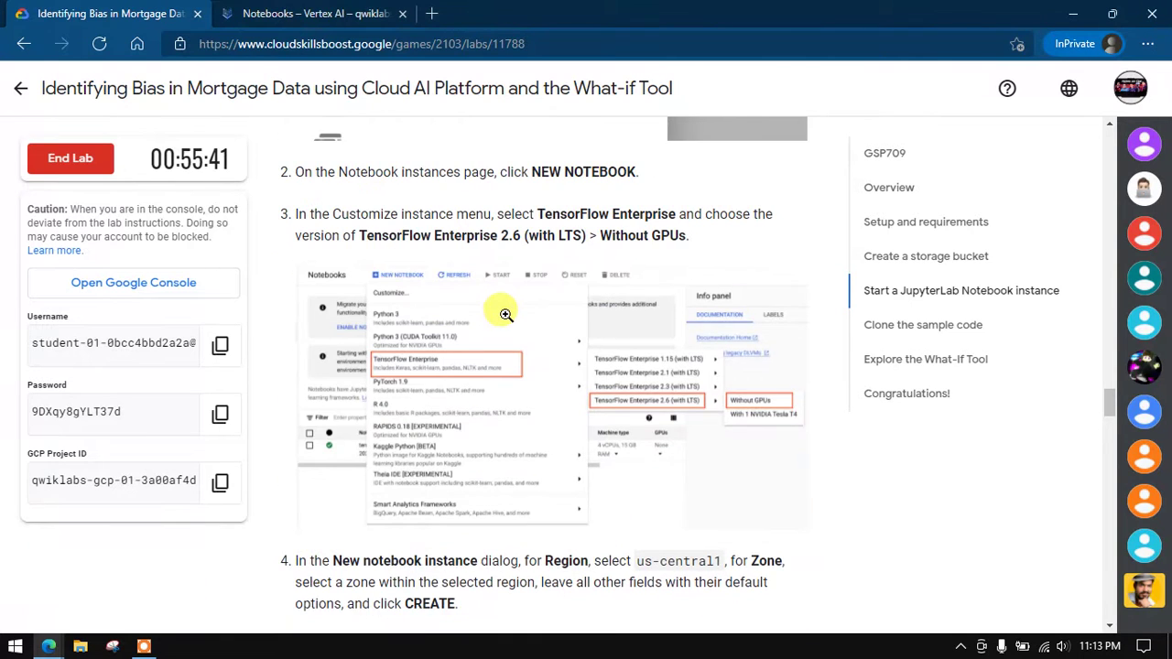
# - Check progress on 'Start a JupyterLab Notebook instance' until Assessment Completed, then return to notebooks
pyautogui.scroll(-5, 505, 314)
pyautogui.click(476, 357)
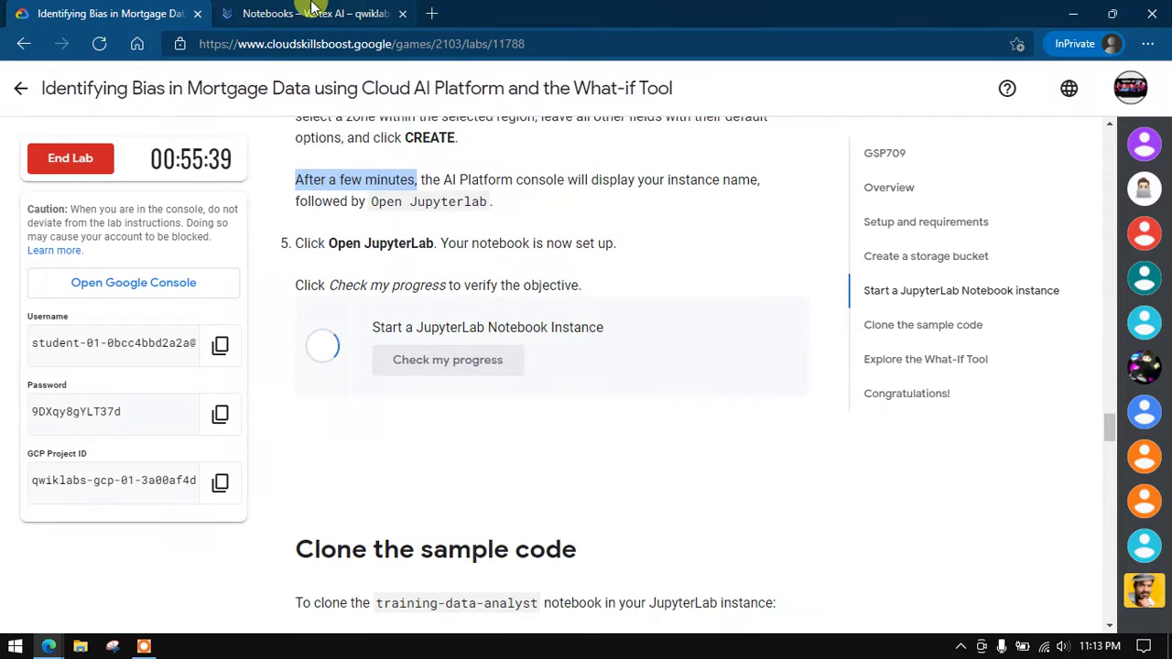
pyautogui.moveTo(1167, 512)
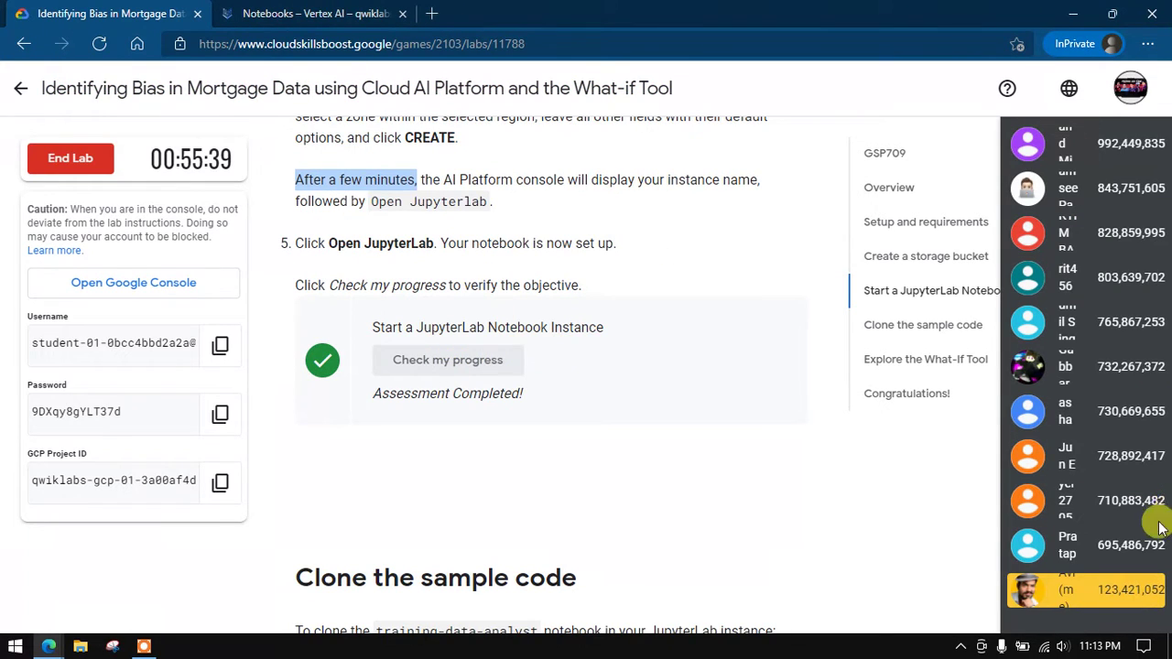
pyautogui.scroll(-1, 243, 306)
pyautogui.scroll(-2, 439, 357)
pyautogui.scroll(-1, 497, 335)
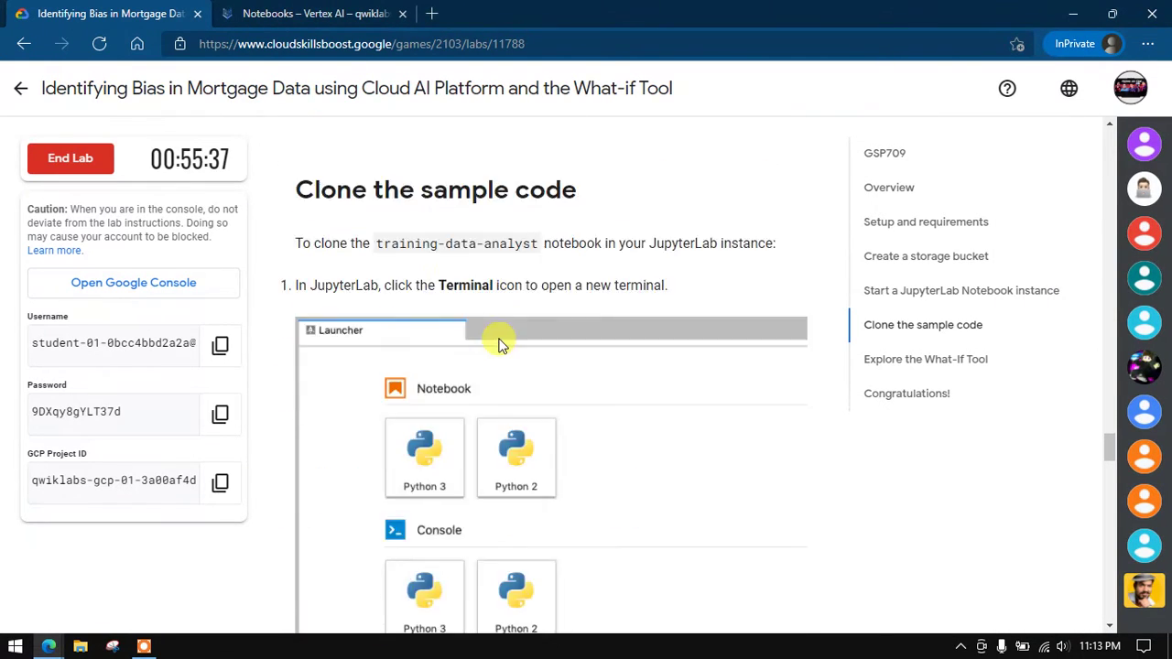
pyautogui.scroll(-3, 498, 335)
pyautogui.scroll(-2, 497, 340)
pyautogui.click(348, 14)
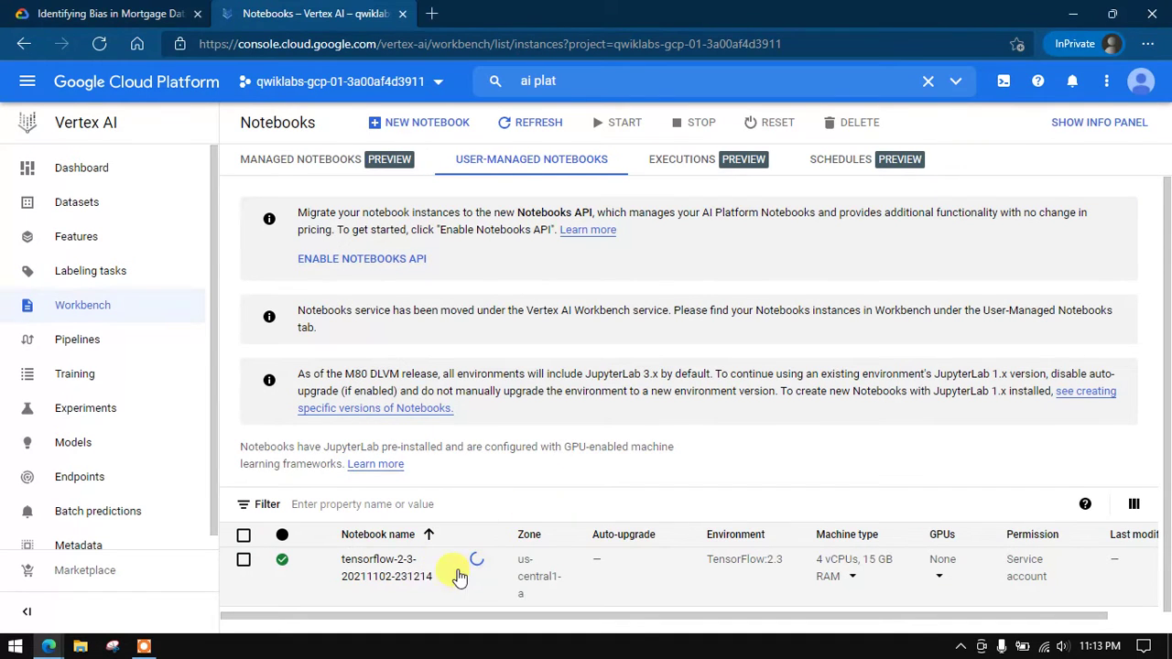
# - Refresh the Vertex AI notebook instances list to see whether the instance is ready
pyautogui.moveTo(474, 577)
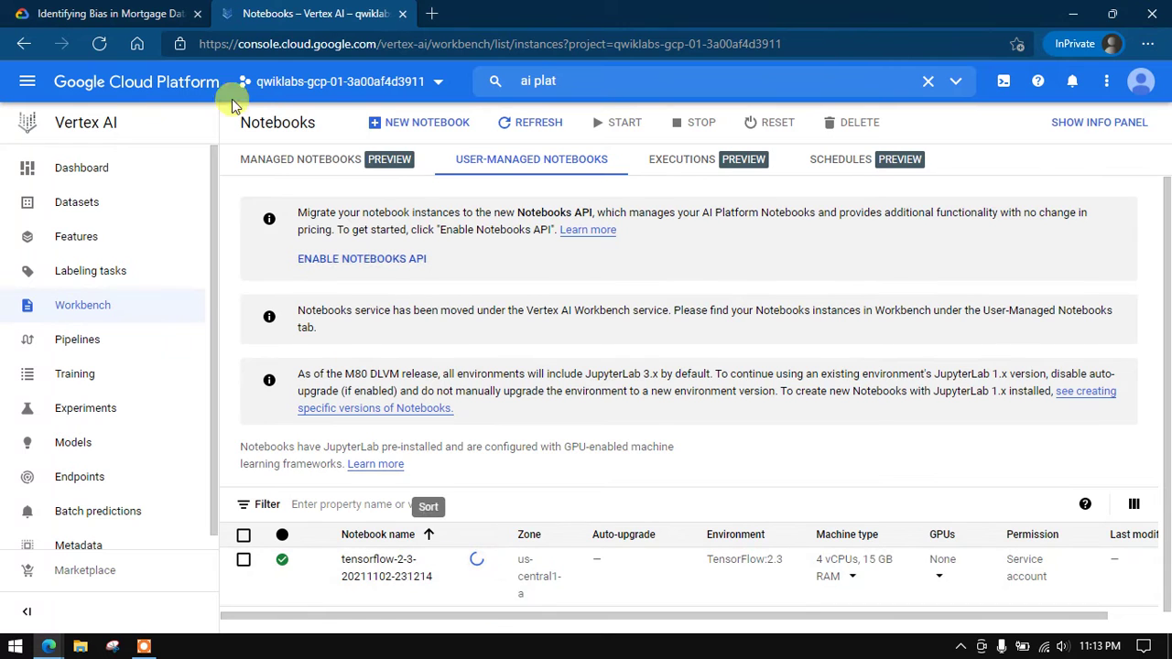
pyautogui.click(117, 13)
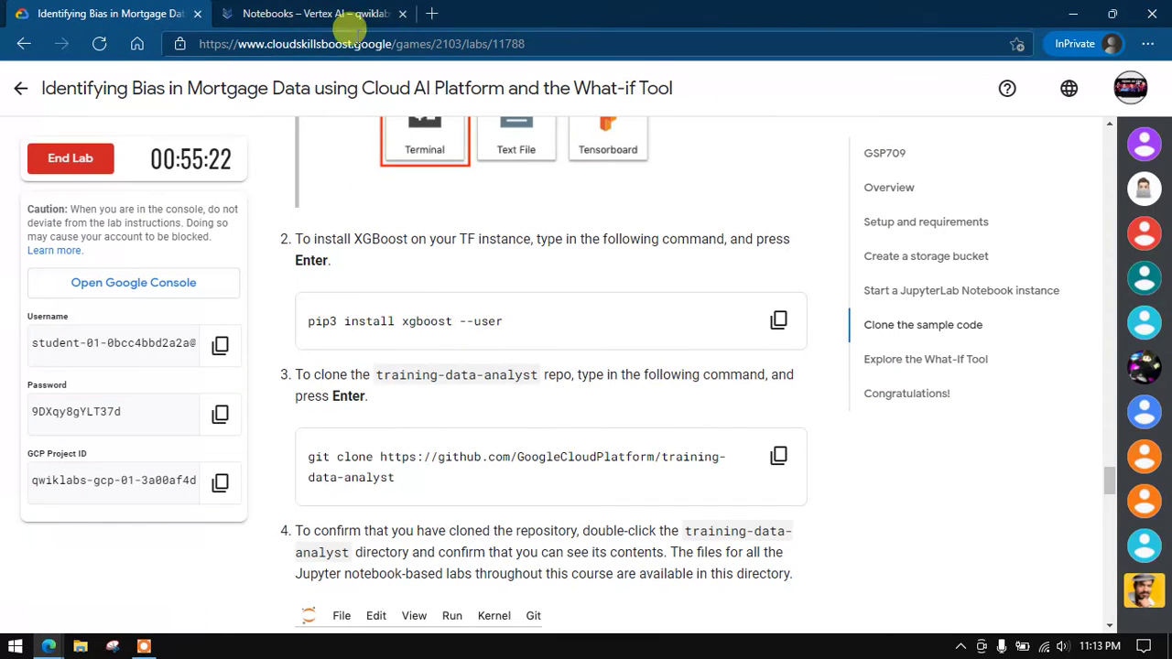
pyautogui.click(311, 14)
pyautogui.click(531, 137)
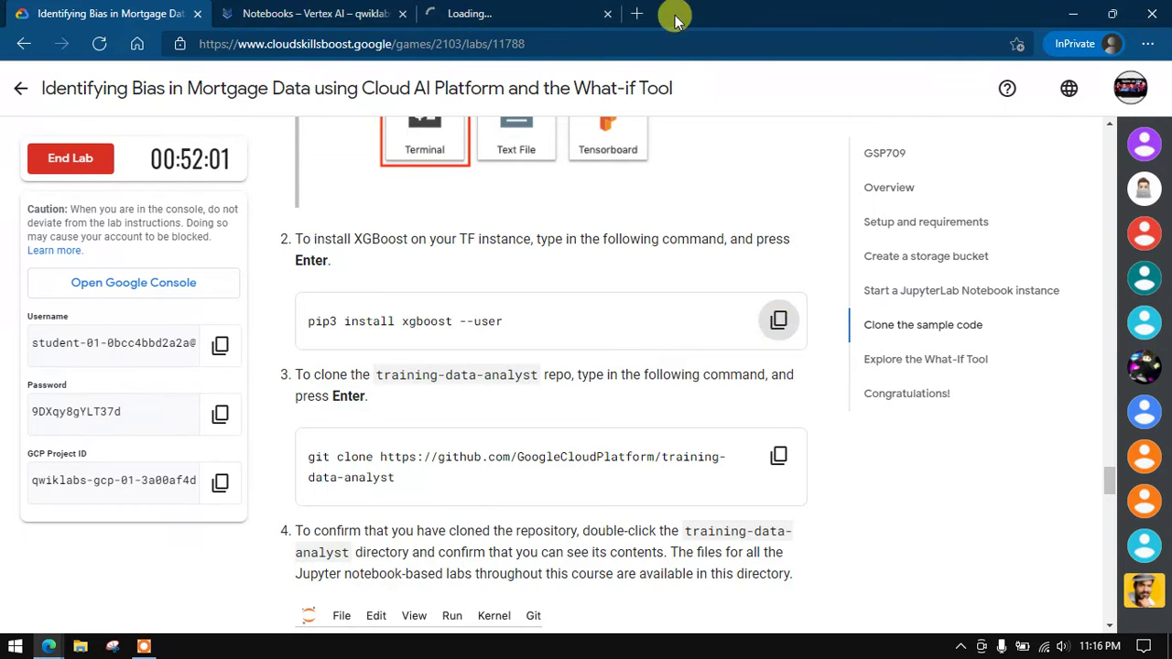
# - Check on the notebook instance and JupyterLab while it loads, then return to the lab instructions
pyautogui.click(229, 13)
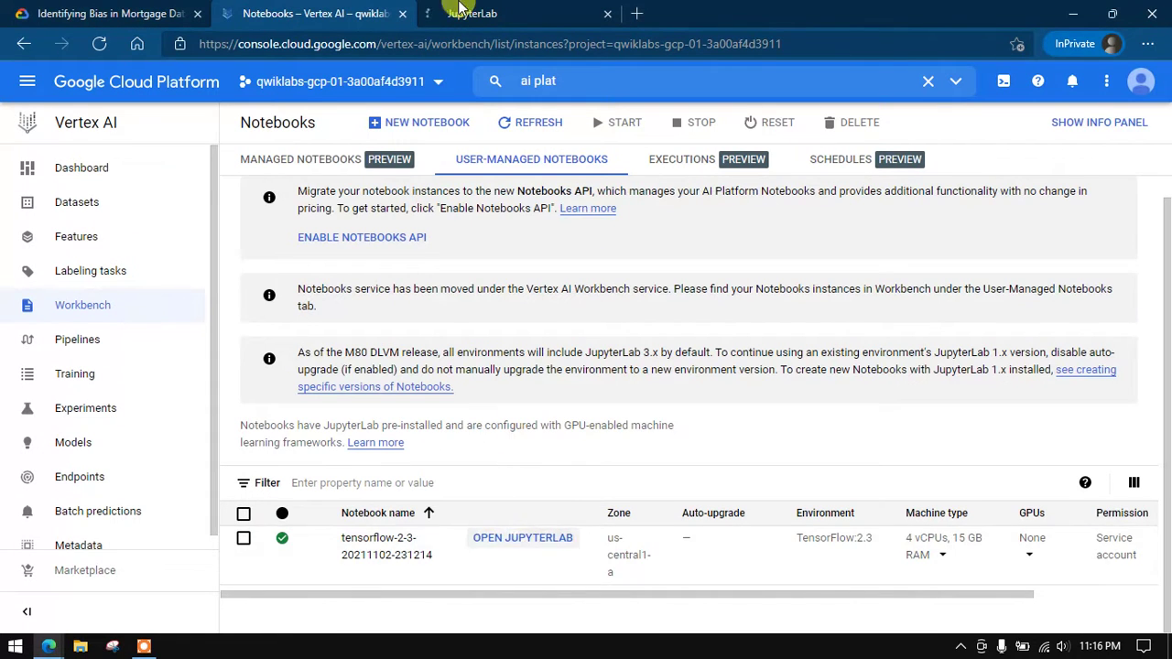
pyautogui.click(458, 11)
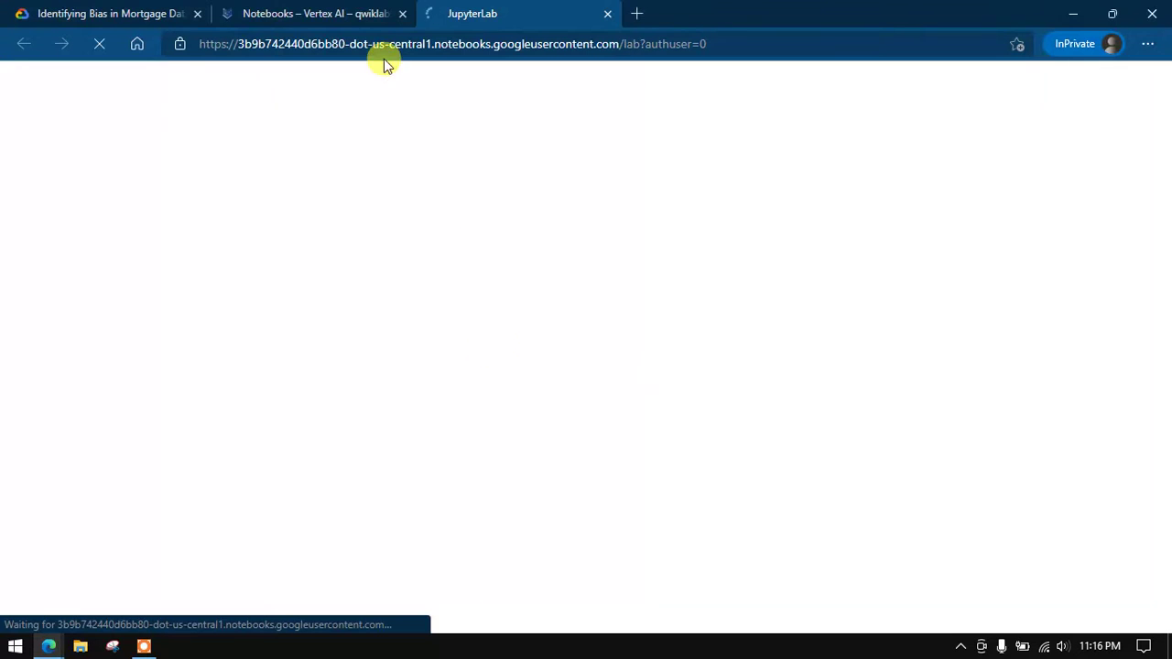
pyautogui.click(302, 11)
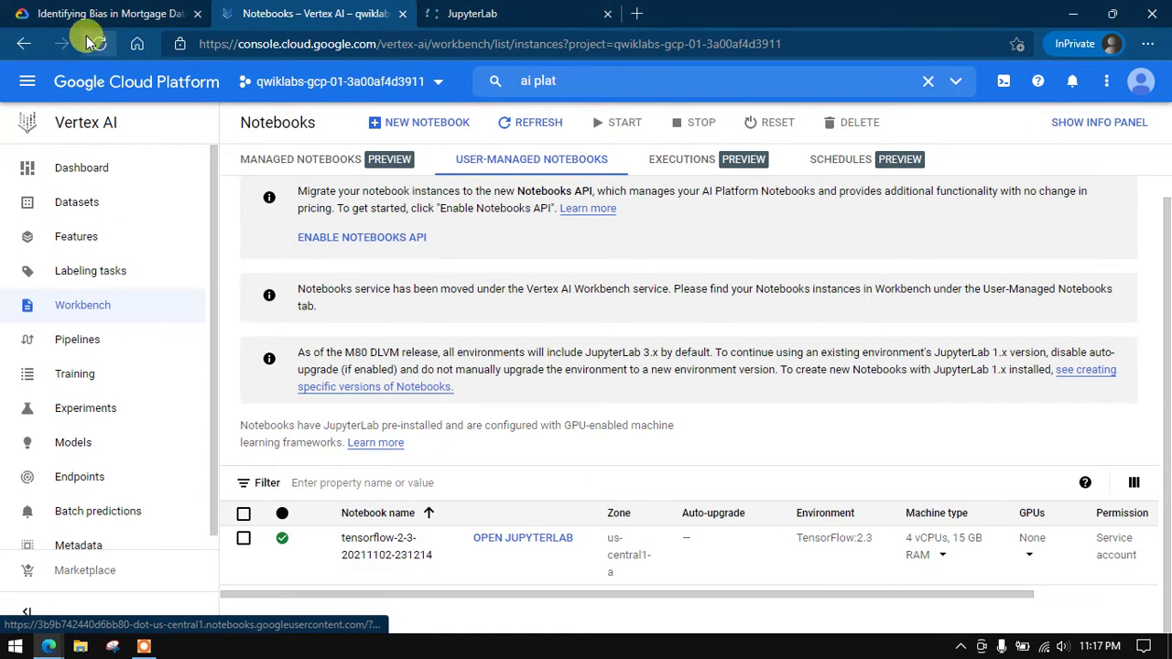
pyautogui.click(110, 12)
# - Reread the TensorFlow Enterprise version note, then dismiss JupyterLab's recommended build prompt
pyautogui.scroll(2, 495, 400)
pyautogui.scroll(3, 522, 428)
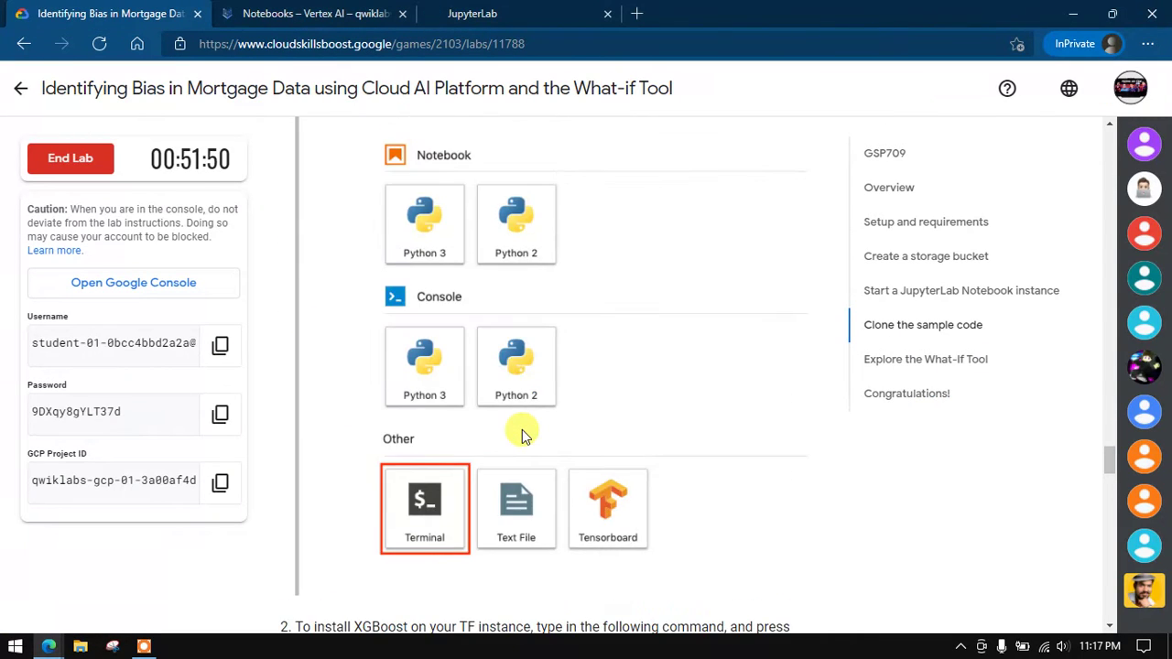
pyautogui.scroll(3, 522, 428)
pyautogui.scroll(3, 522, 427)
pyautogui.scroll(2, 523, 427)
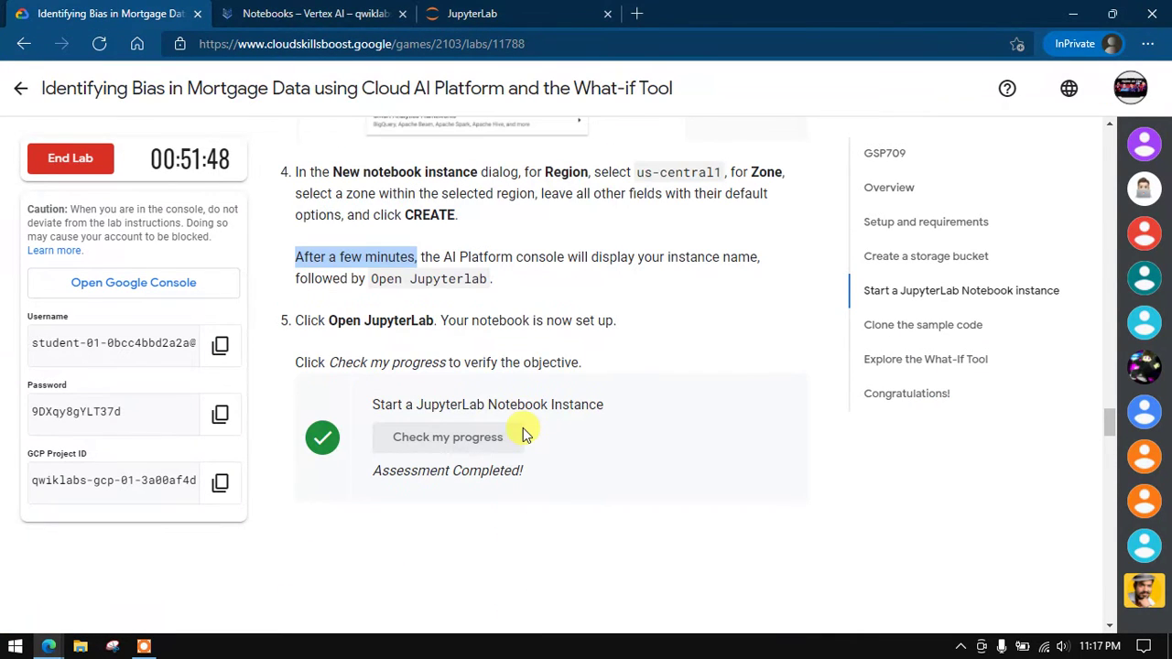
pyautogui.scroll(2, 406, 221)
pyautogui.scroll(3, 480, 242)
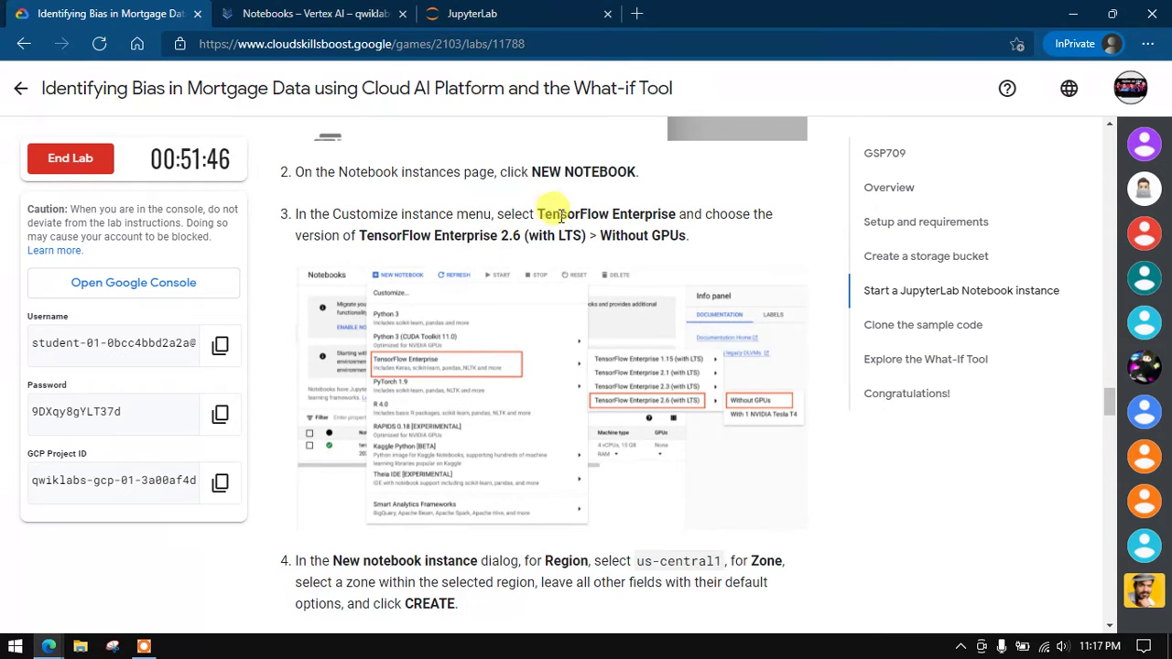
pyautogui.moveTo(537, 214); pyautogui.dragTo(676, 240)
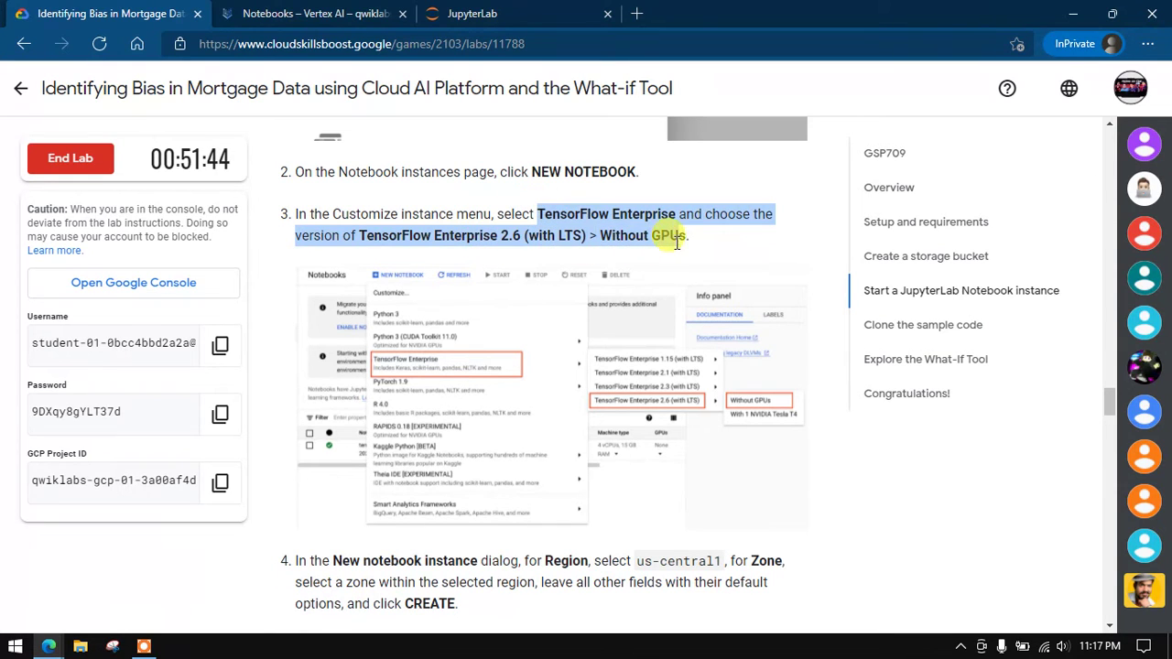
pyautogui.click(471, 13)
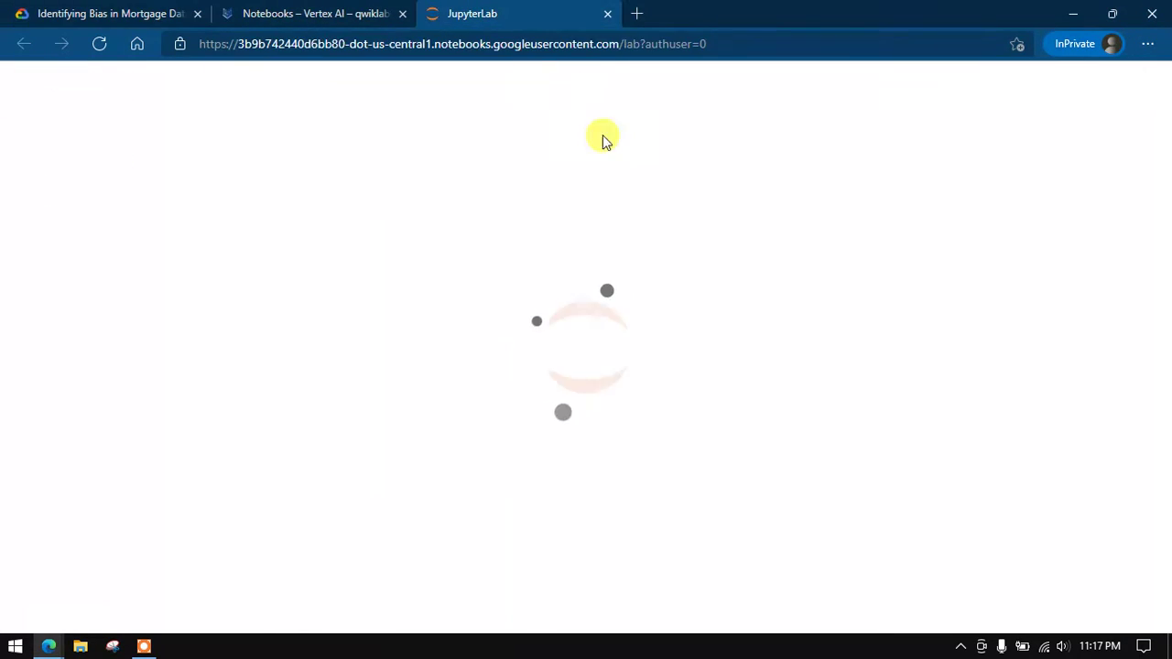
pyautogui.click(650, 399)
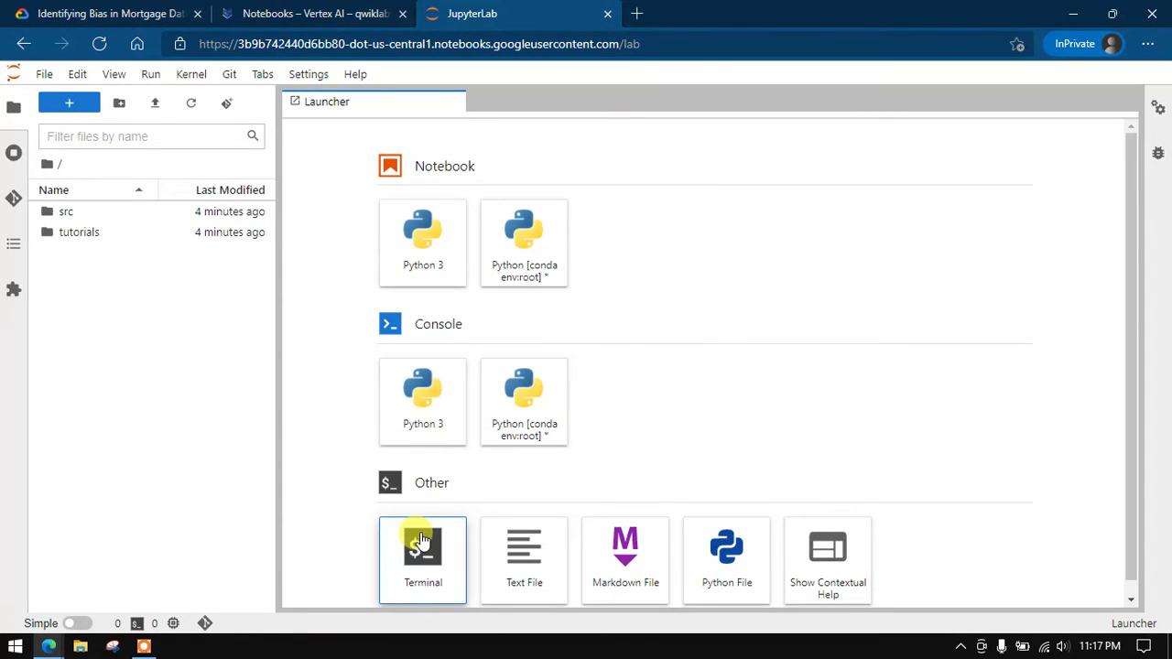
# - Open a JupyterLab terminal and run 'pip3 install xgboost --user', copied from the lab page
pyautogui.click(419, 548)
pyautogui.click(78, 11)
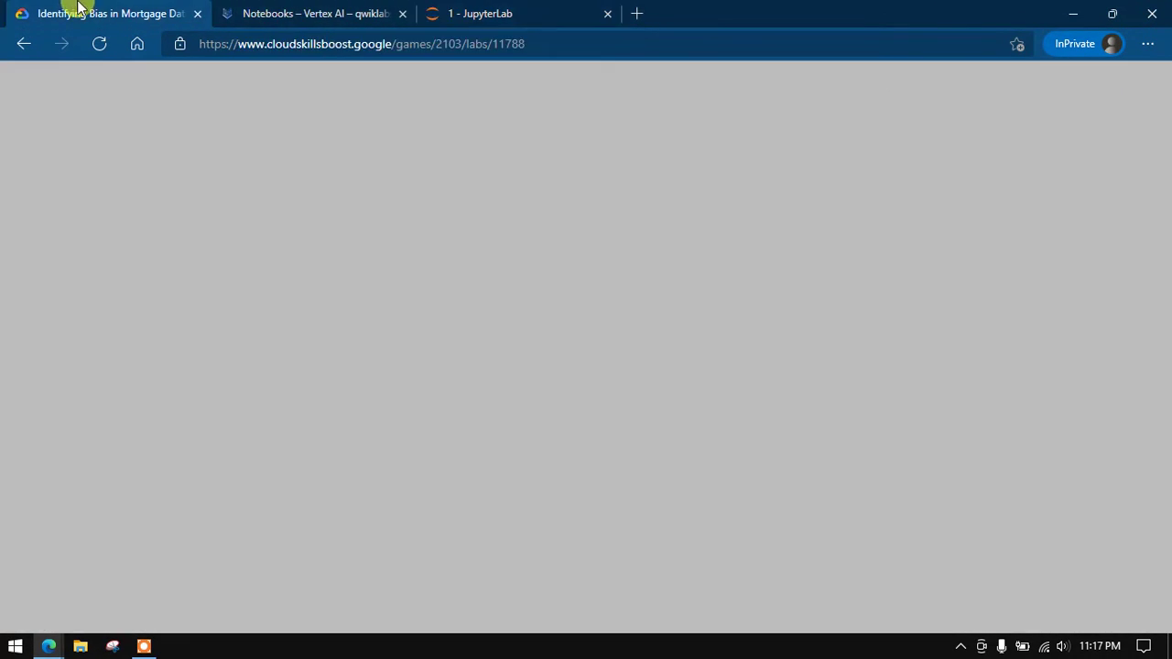
pyautogui.scroll(-3, 616, 358)
pyautogui.scroll(-5, 616, 358)
pyautogui.scroll(-3, 610, 367)
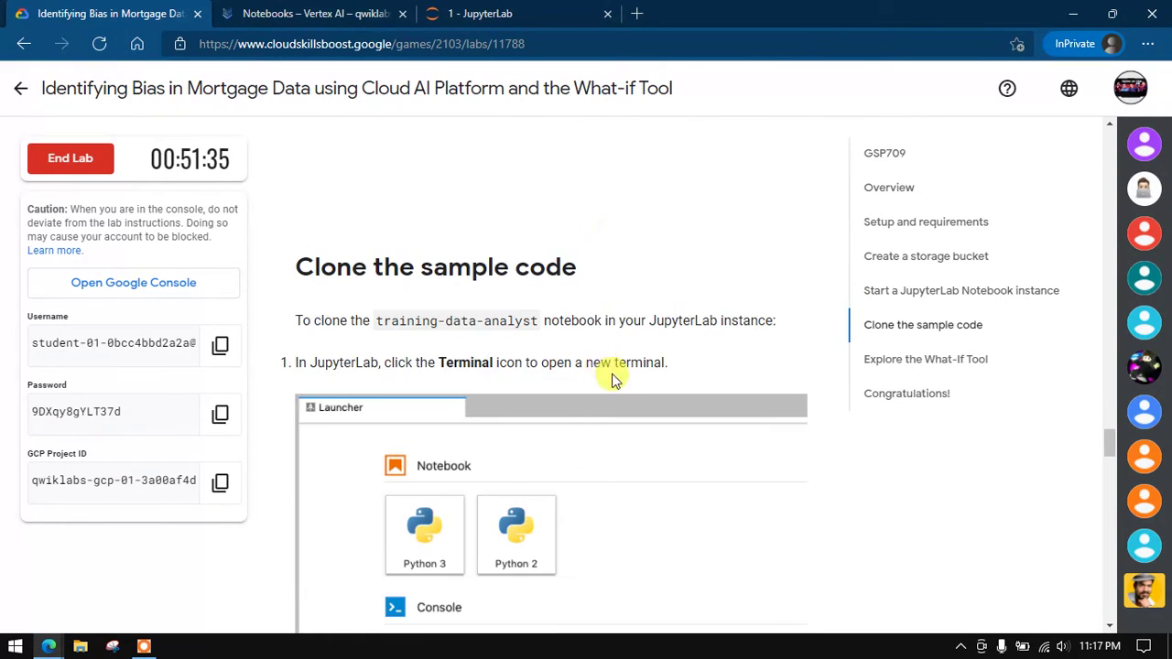
pyautogui.scroll(-4, 610, 367)
pyautogui.scroll(-3, 616, 358)
pyautogui.click(780, 244)
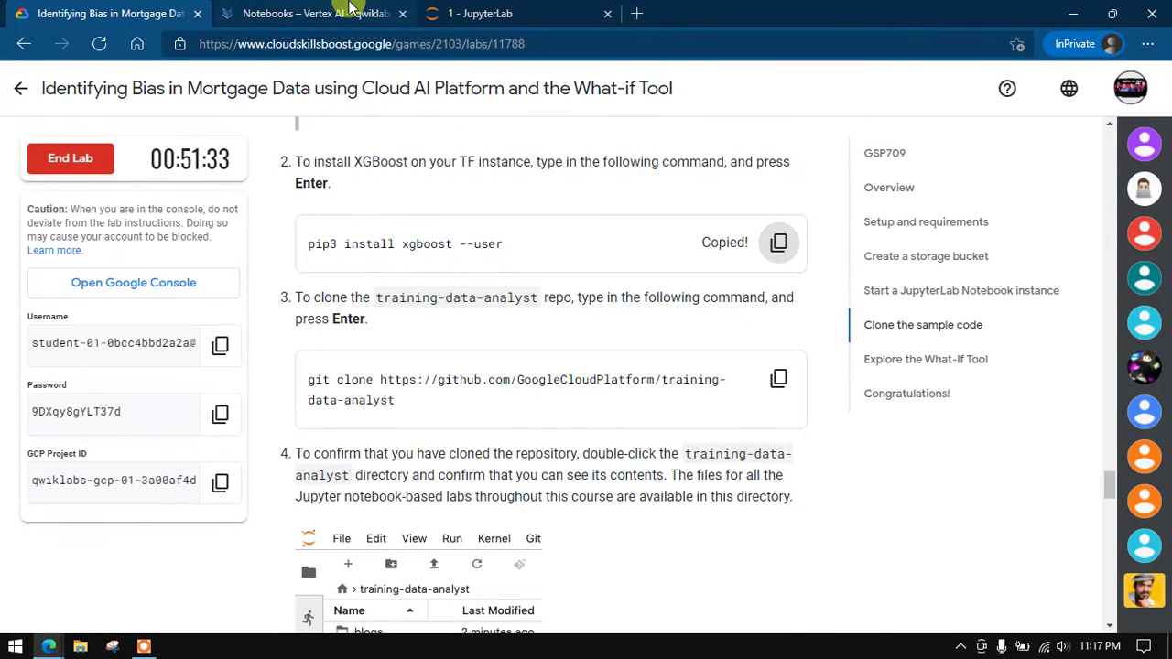
pyautogui.click(551, 9)
pyautogui.click(552, 156)
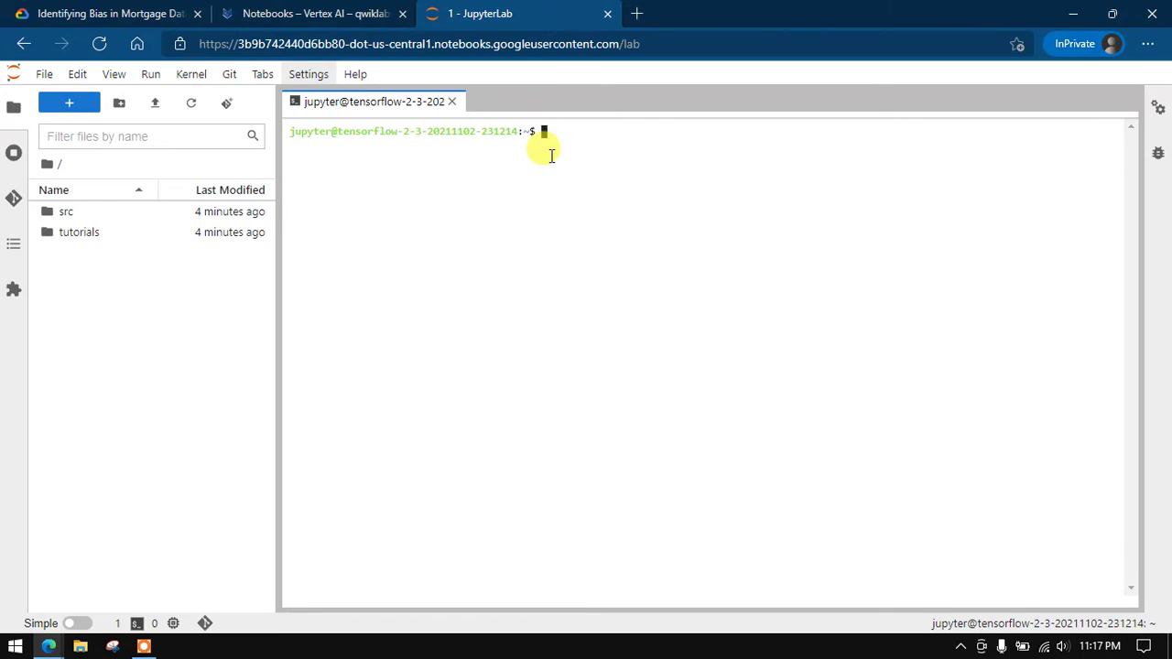
pyautogui.hotkey('ctrl', 'v')
pyautogui.press('Return')
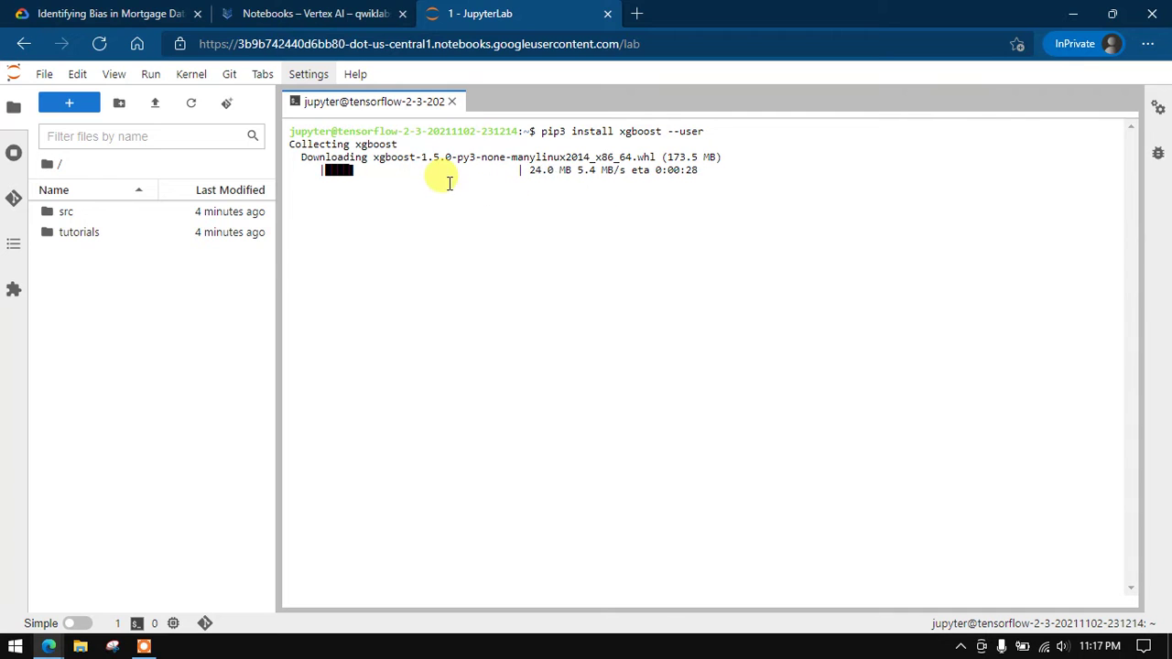
pyautogui.click(182, 11)
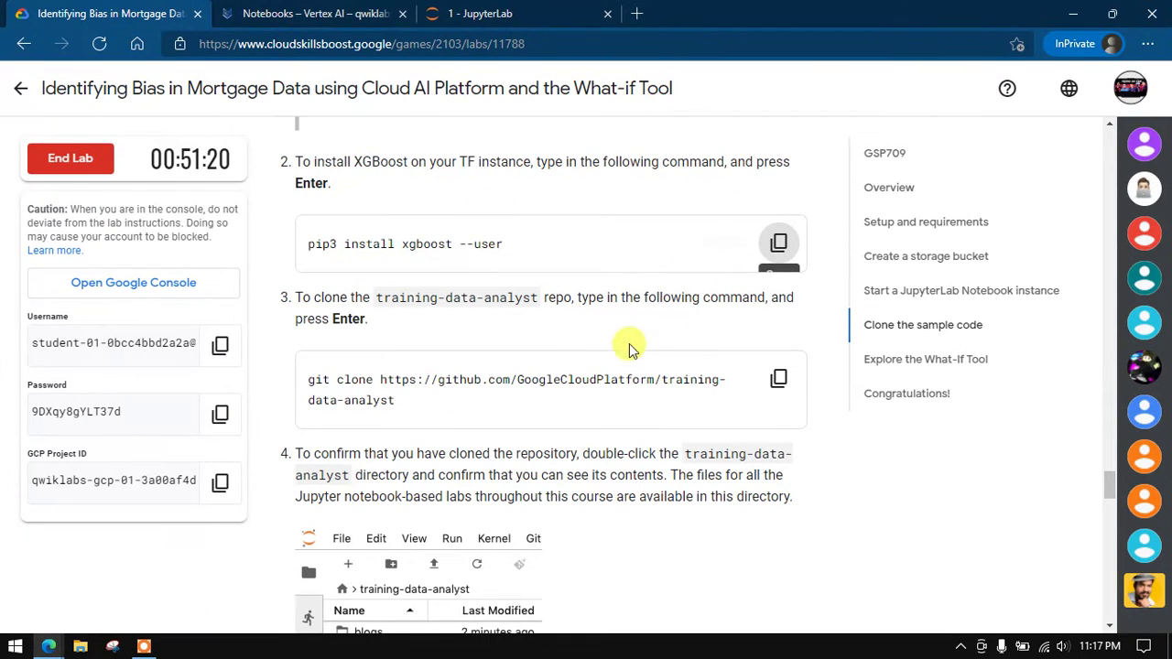
pyautogui.click(776, 378)
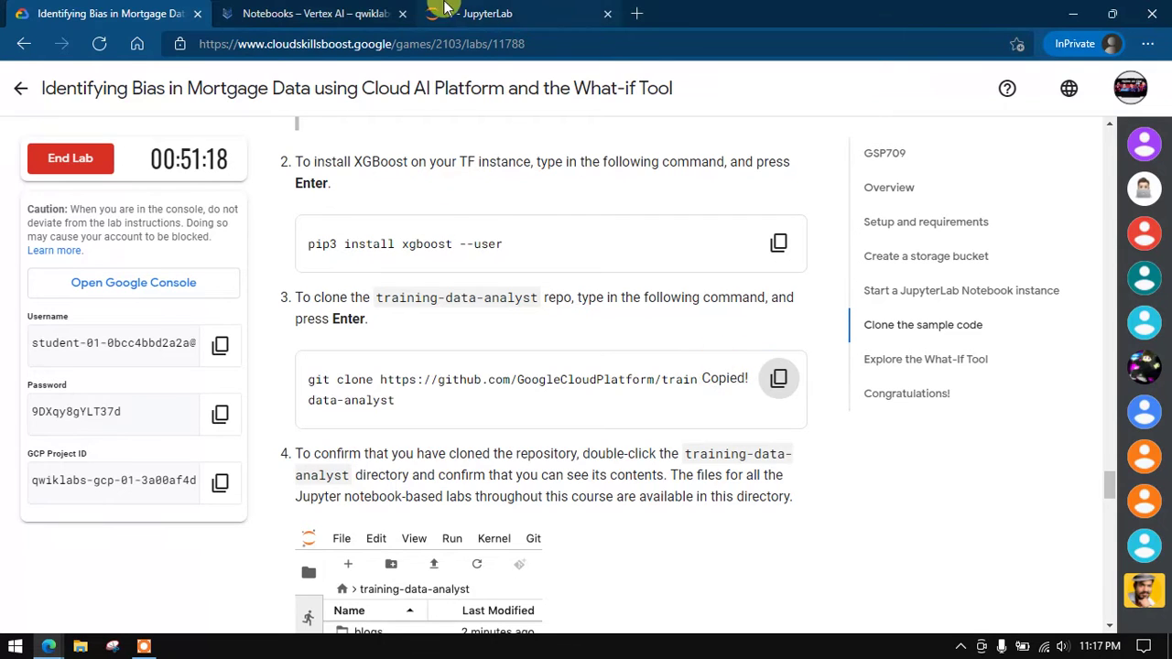
pyautogui.click(481, 13)
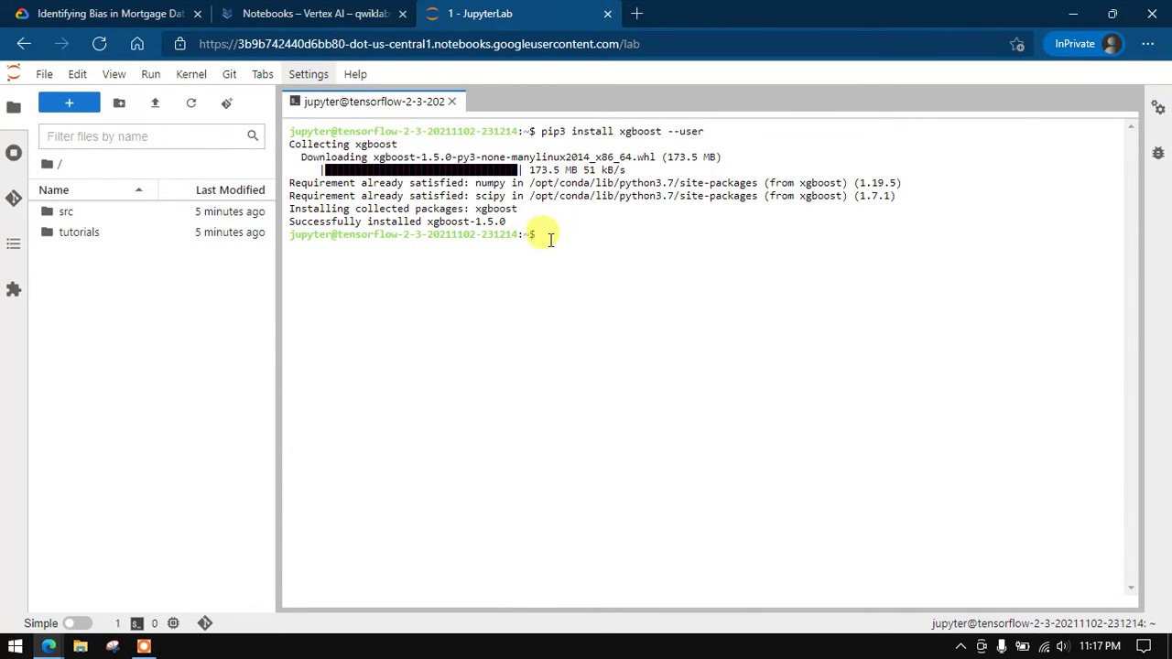
pyautogui.write('git clone https://github.com/GoogleCloudPlatform/training-data-analyst')
pyautogui.press('Return')
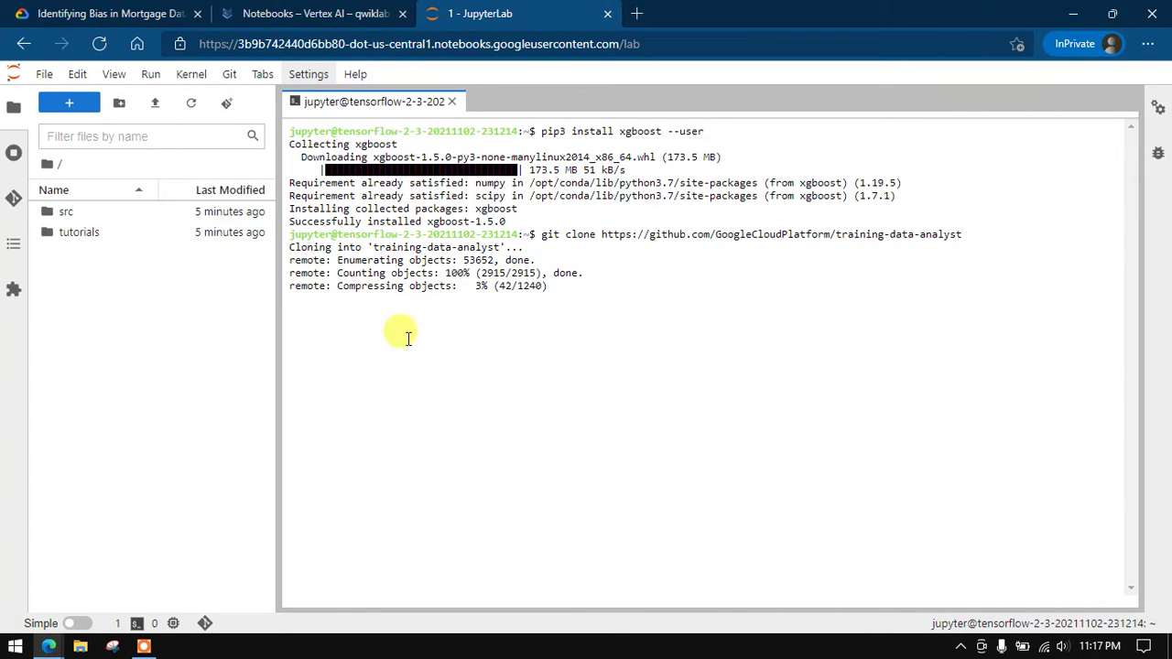
pyautogui.click(153, 9)
# - Verify progress on the 'Clone the sample code' lab task
pyautogui.scroll(-1, 521, 305)
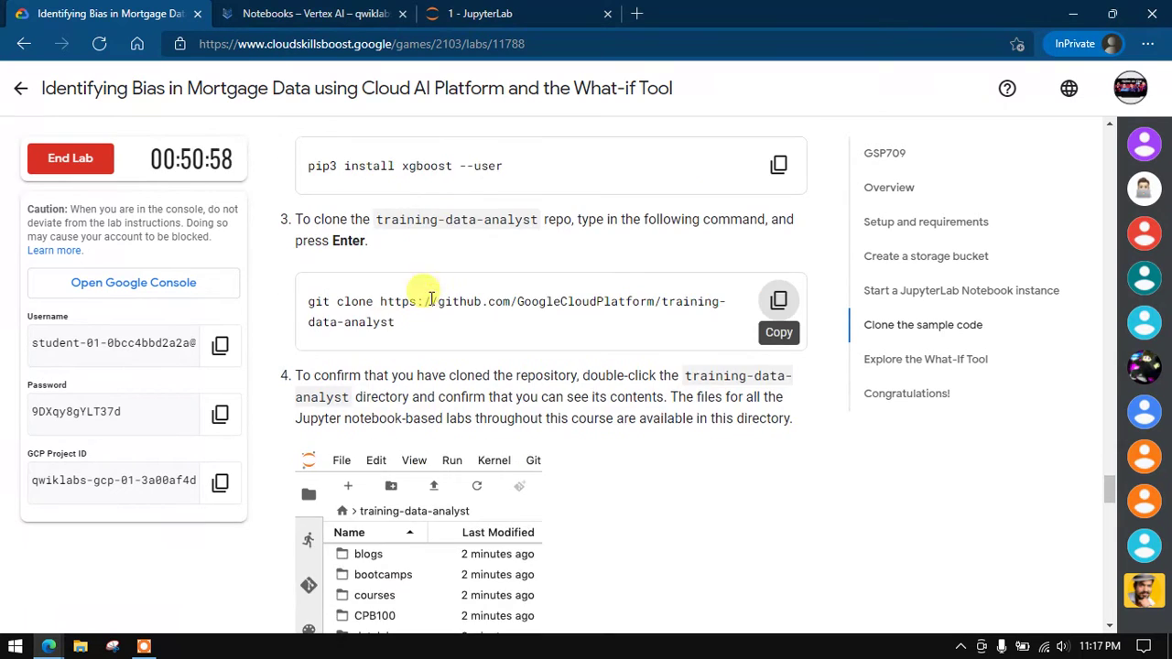
pyautogui.scroll(-2, 522, 305)
pyautogui.scroll(-2, 522, 305)
pyautogui.click(453, 468)
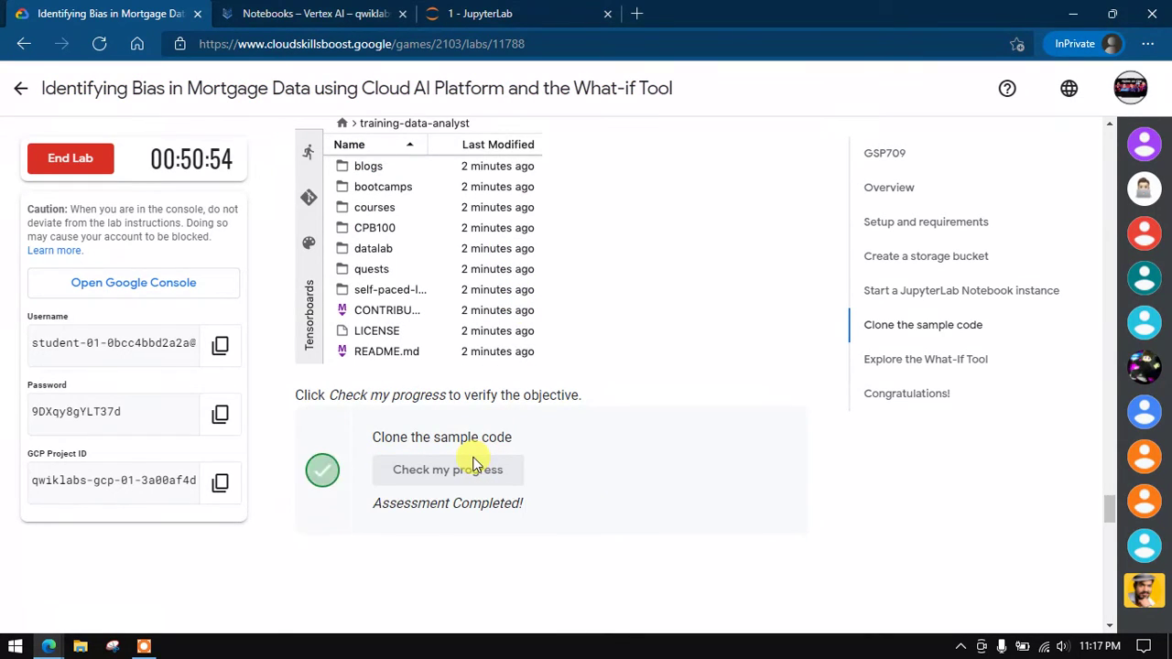
# - Find the notebook's folder path in the What-If Tool step, then go back to JupyterLab
pyautogui.scroll(-1, 473, 461)
pyautogui.scroll(-5, 473, 461)
pyautogui.scroll(2, 472, 458)
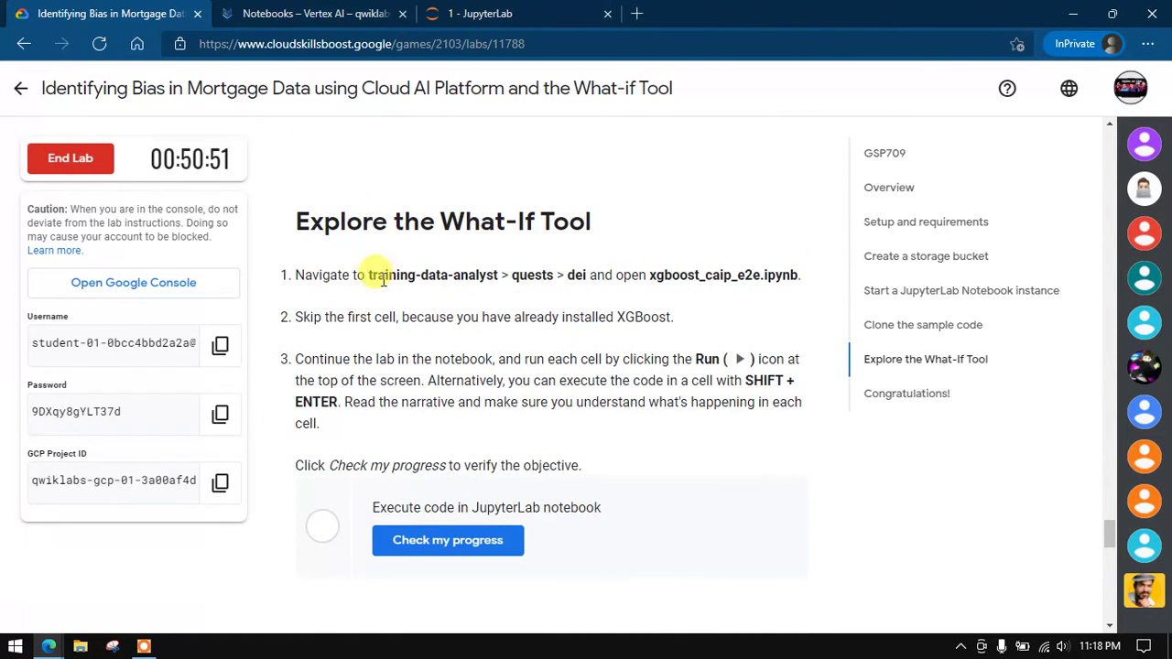
pyautogui.moveTo(367, 274); pyautogui.dragTo(586, 278)
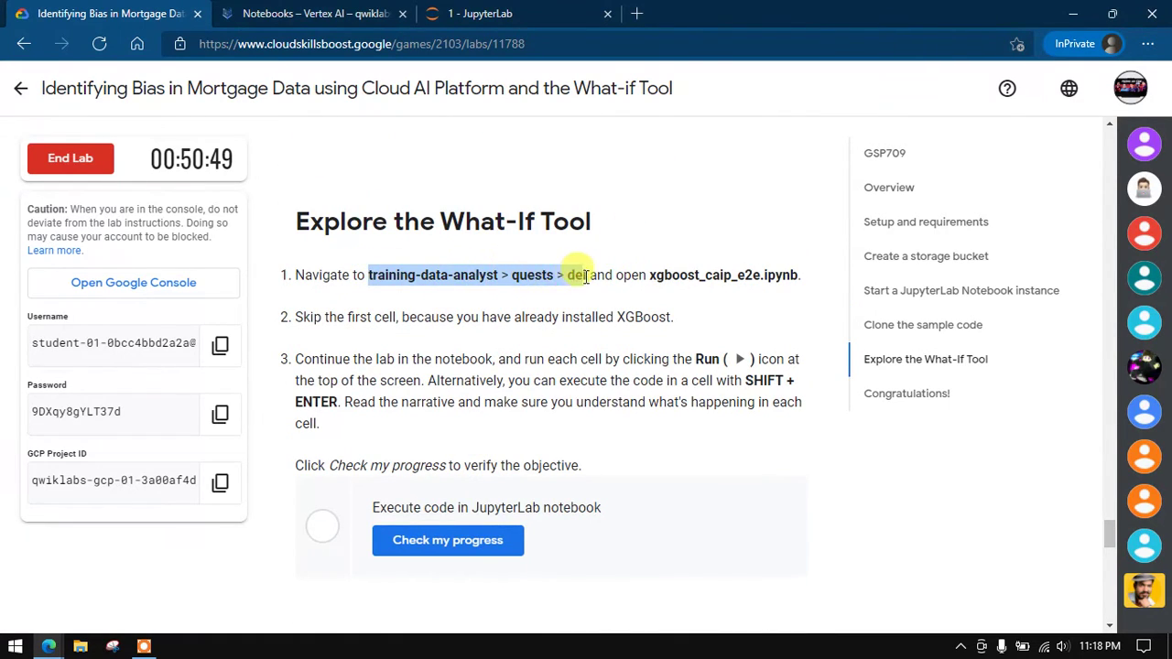
pyautogui.click(494, 13)
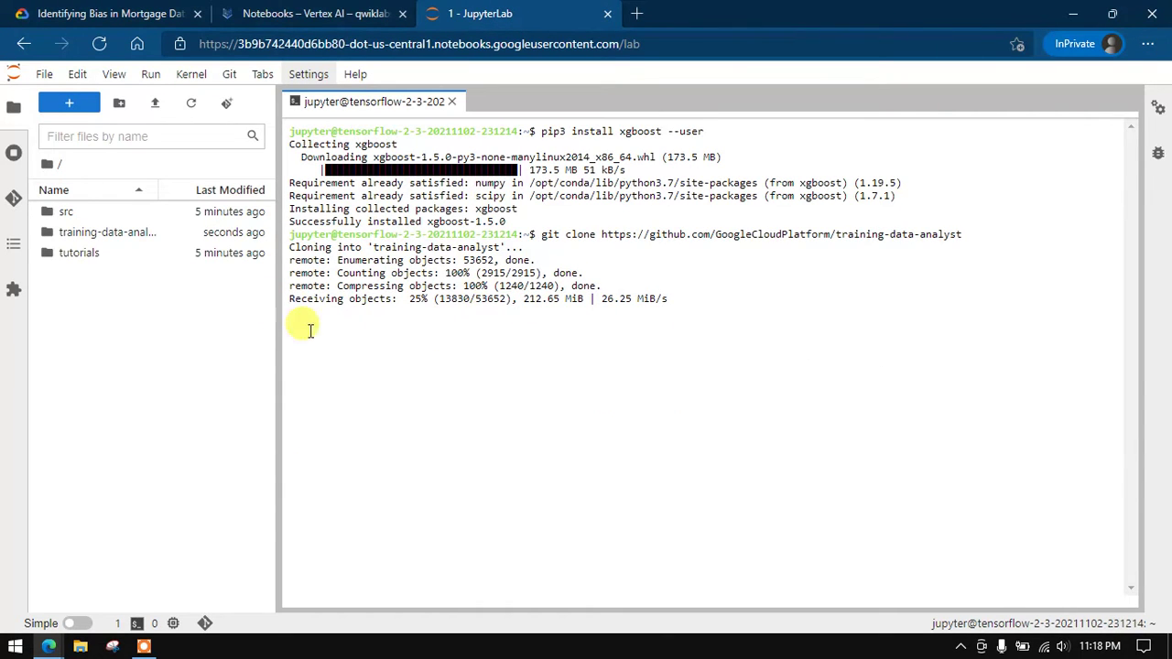
# - Browse into training-data-analyst/quests/dei, where the xgboost_caip_e2e notebook is located
pyautogui.click(133, 234)
pyautogui.doubleClick(132, 234)
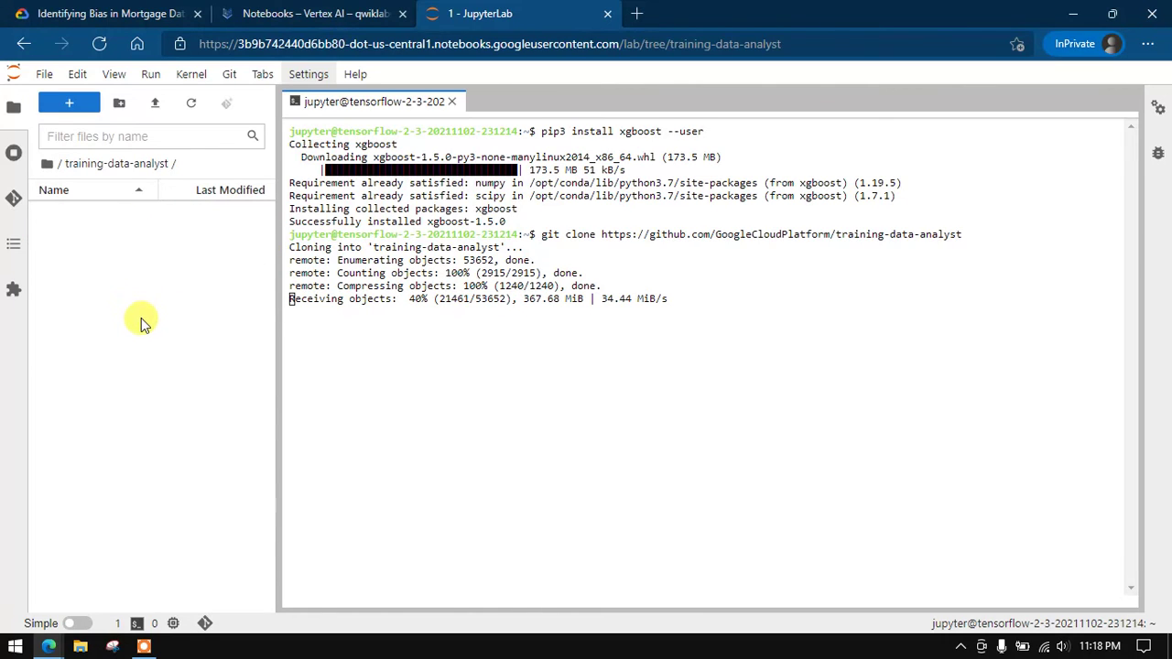
pyautogui.click(48, 164)
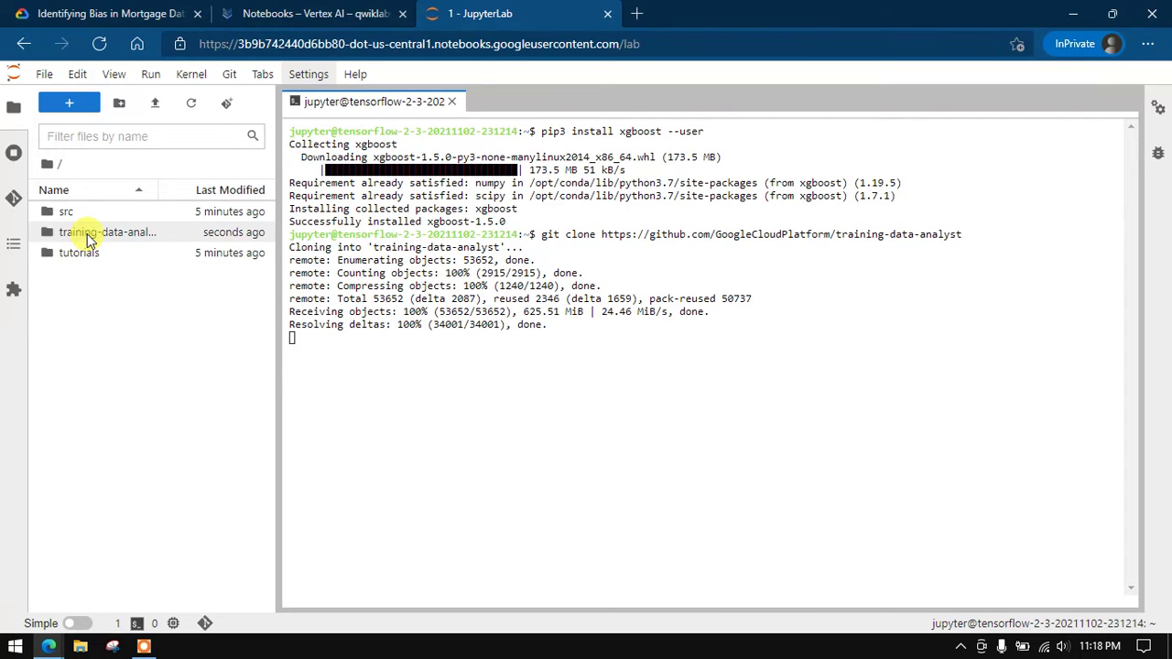
pyautogui.doubleClick(87, 235)
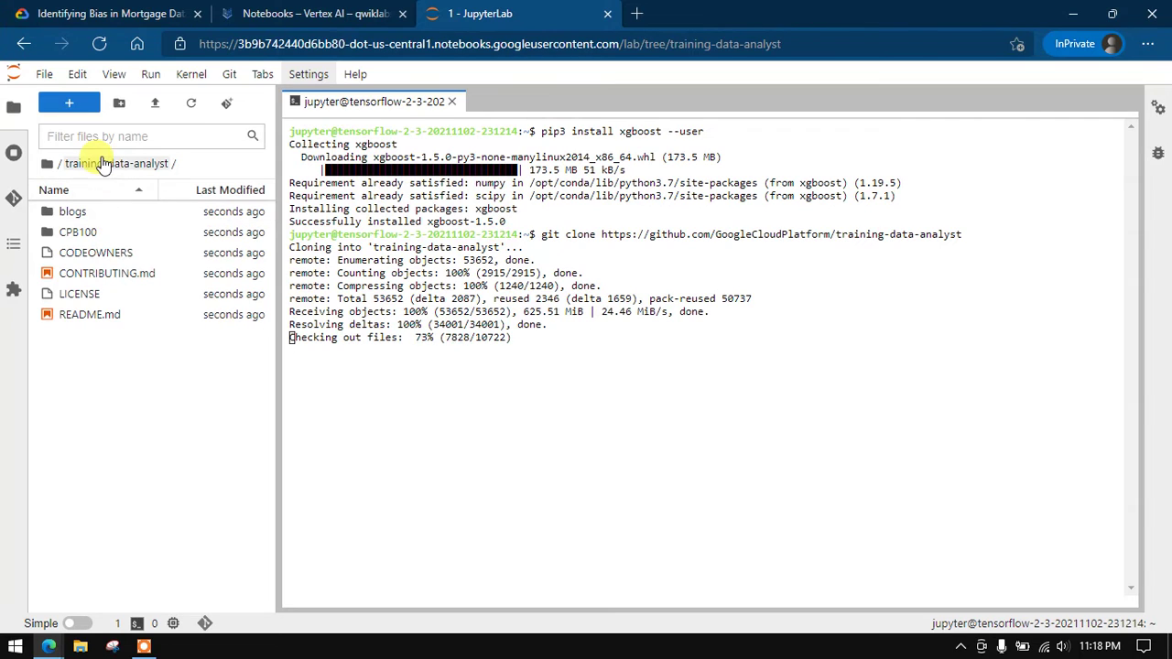
pyautogui.click(48, 164)
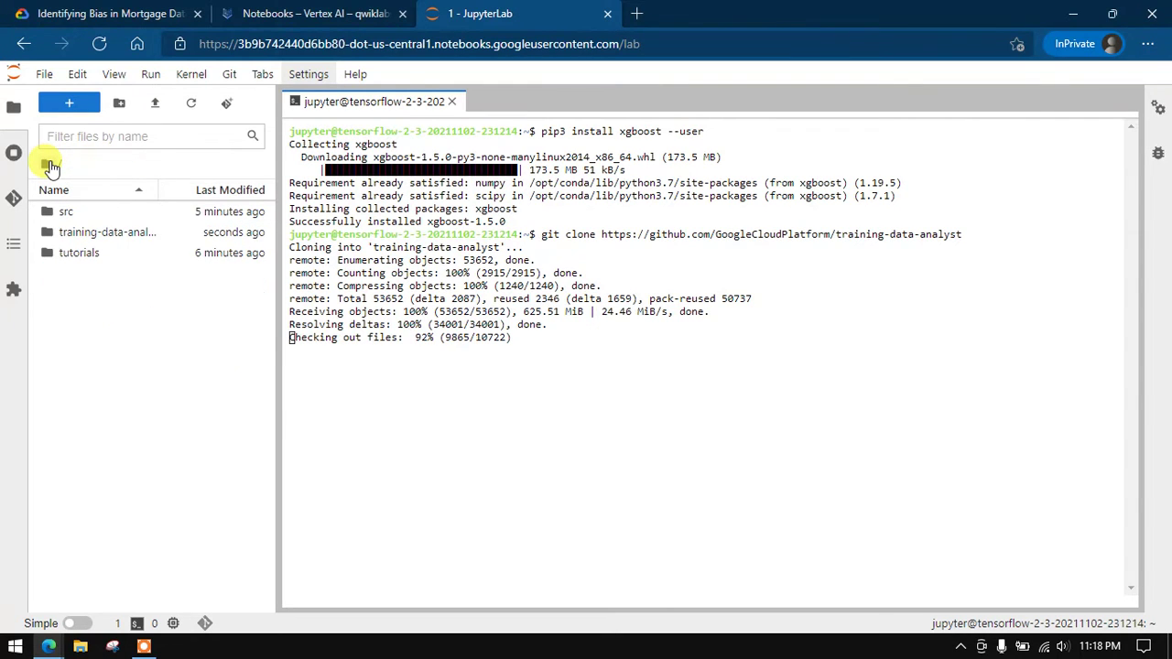
pyautogui.doubleClick(103, 238)
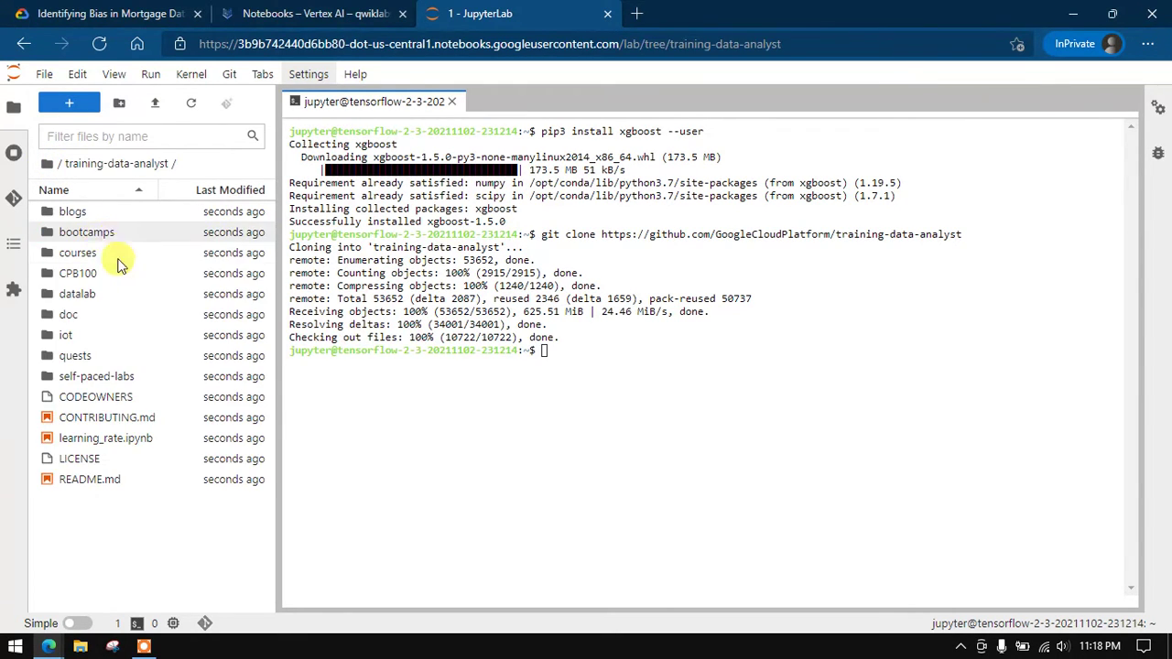
pyautogui.click(94, 362)
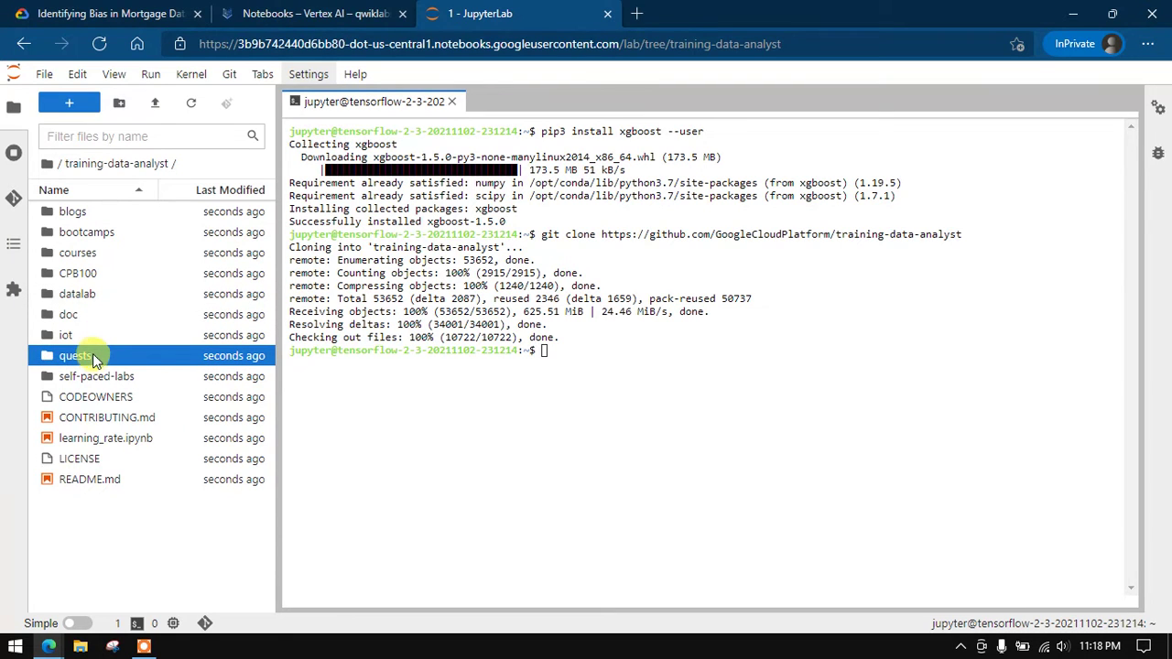
pyautogui.doubleClick(94, 359)
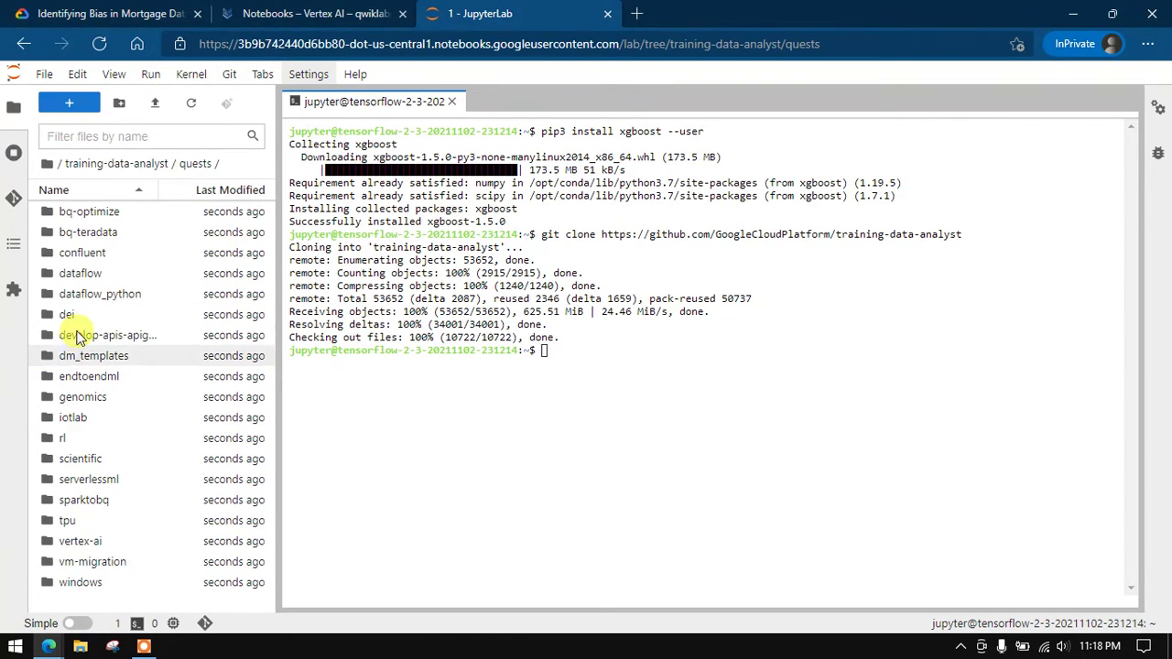
pyautogui.click(78, 320)
pyautogui.doubleClick(78, 319)
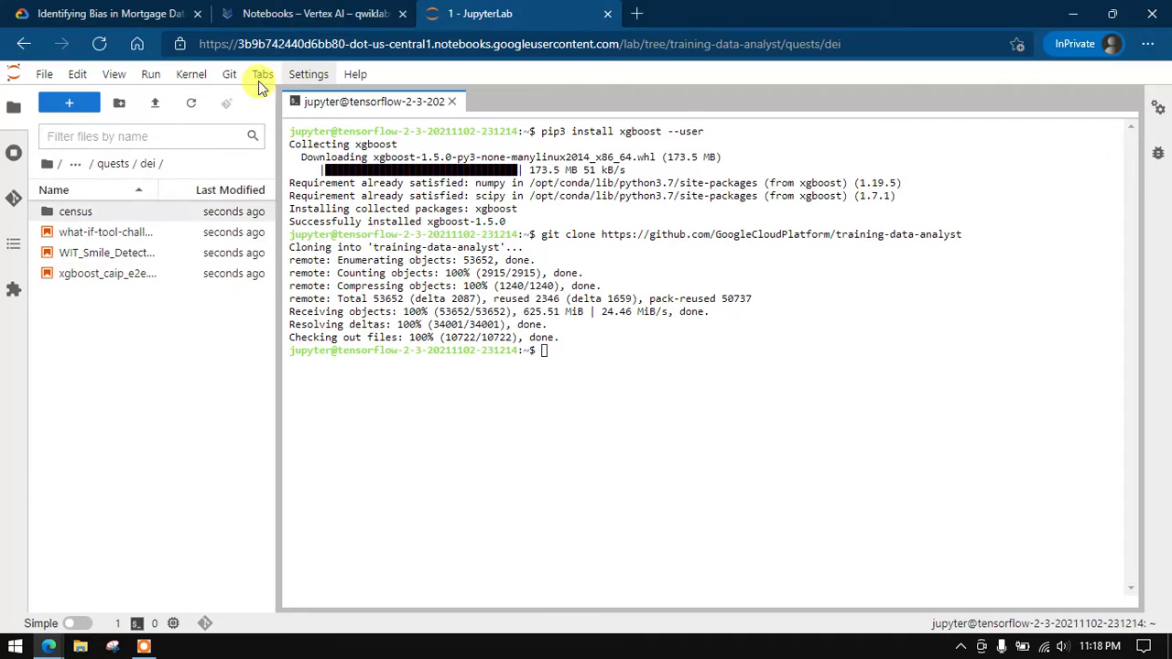
pyautogui.click(183, 13)
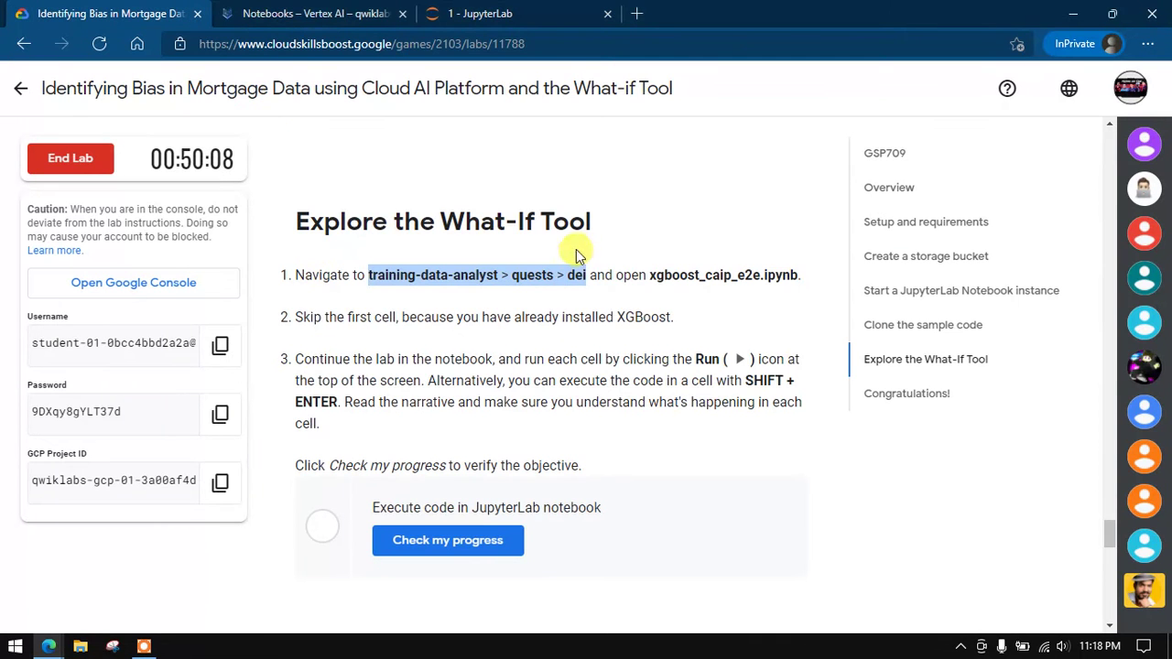
pyautogui.click(513, 13)
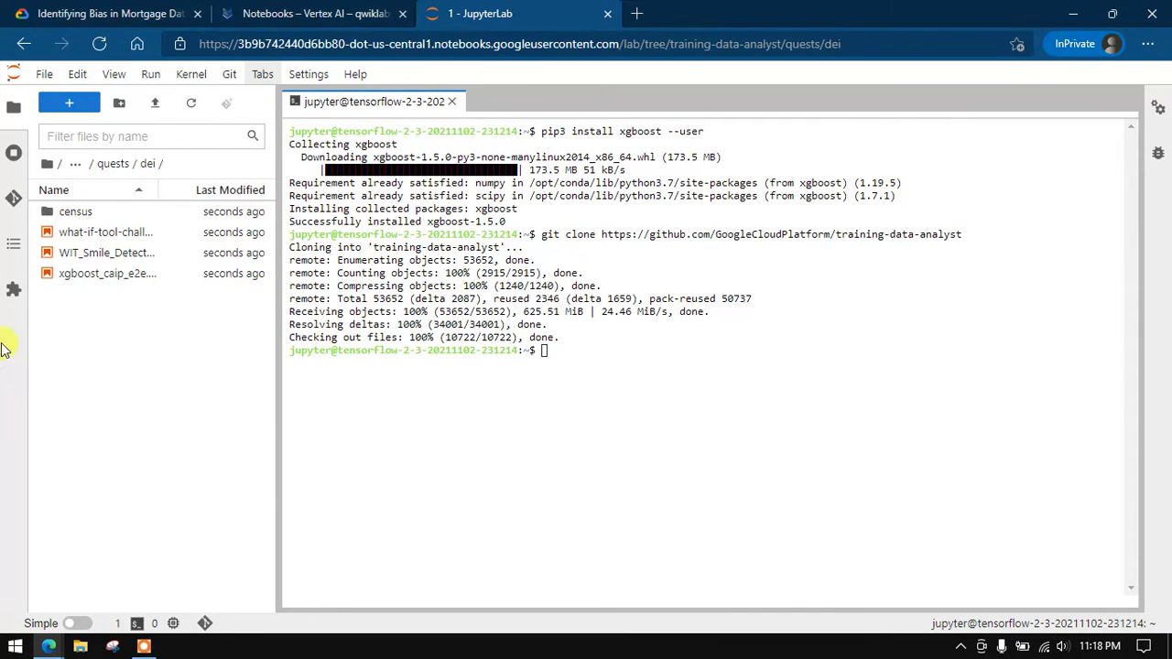
# - Open xgboost_caip_e2e.ipynb, step past the pip install cell, and run the imports cell
pyautogui.doubleClick(102, 272)
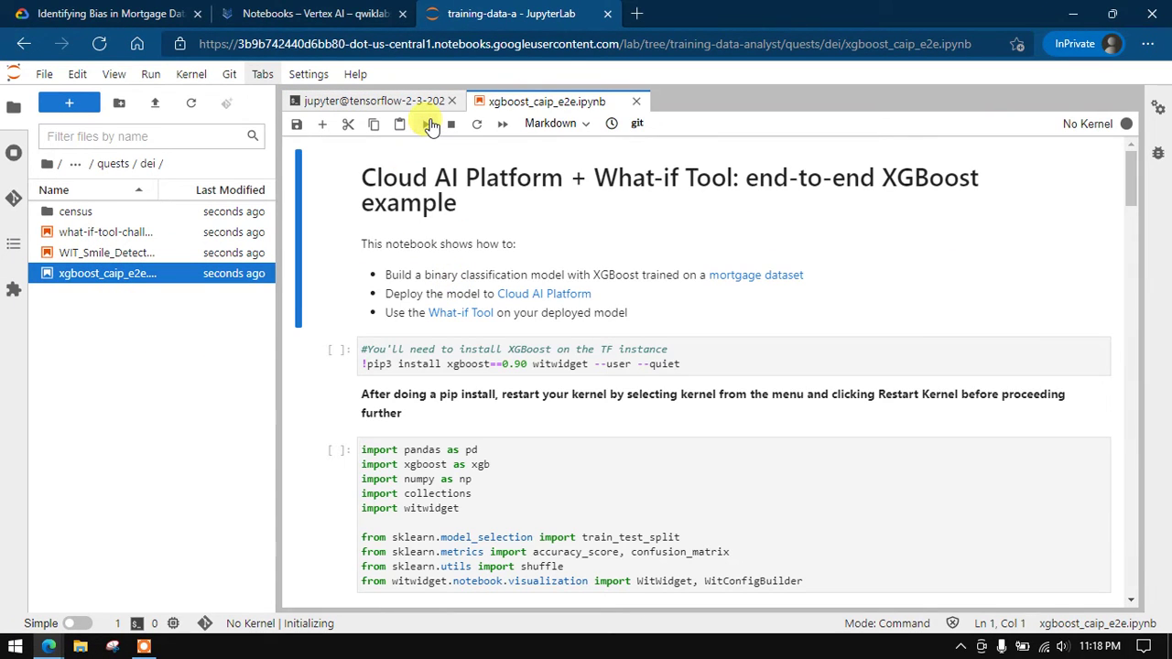
pyautogui.click(432, 124)
pyautogui.click(432, 125)
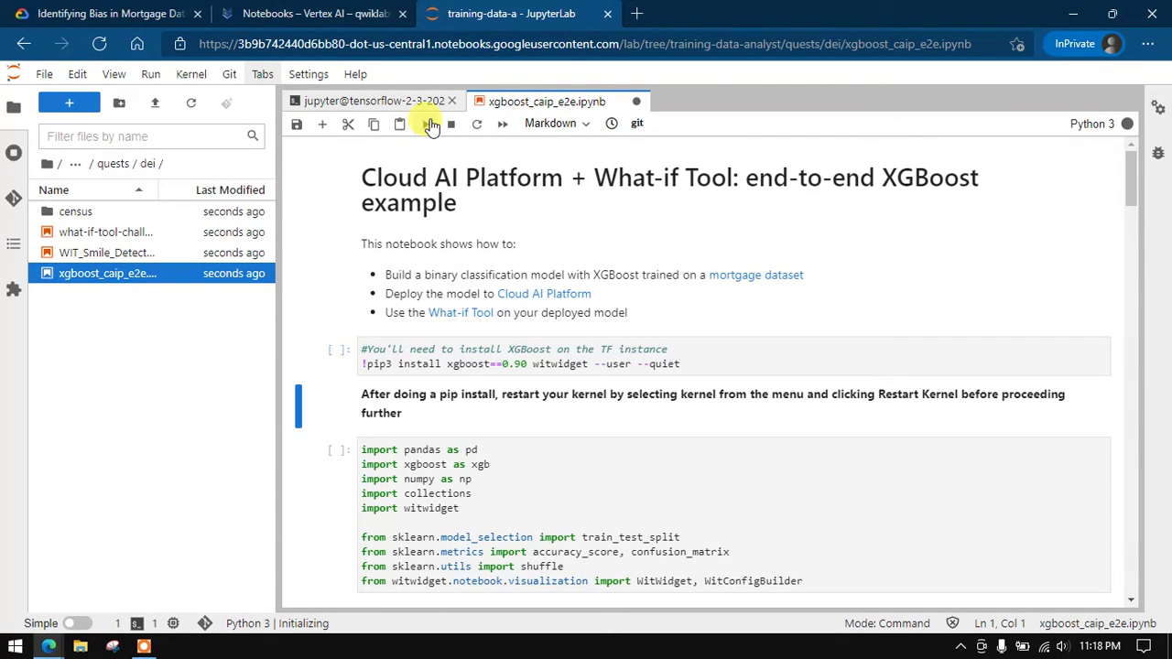
pyautogui.click(432, 125)
pyautogui.click(432, 124)
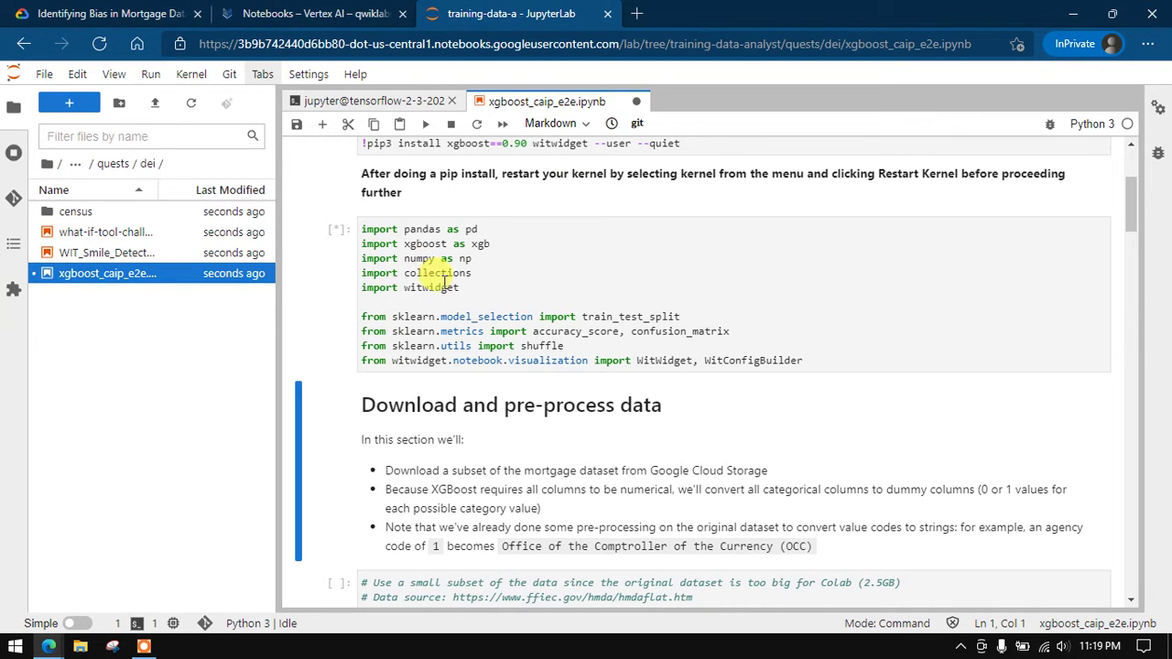
pyautogui.click(89, 9)
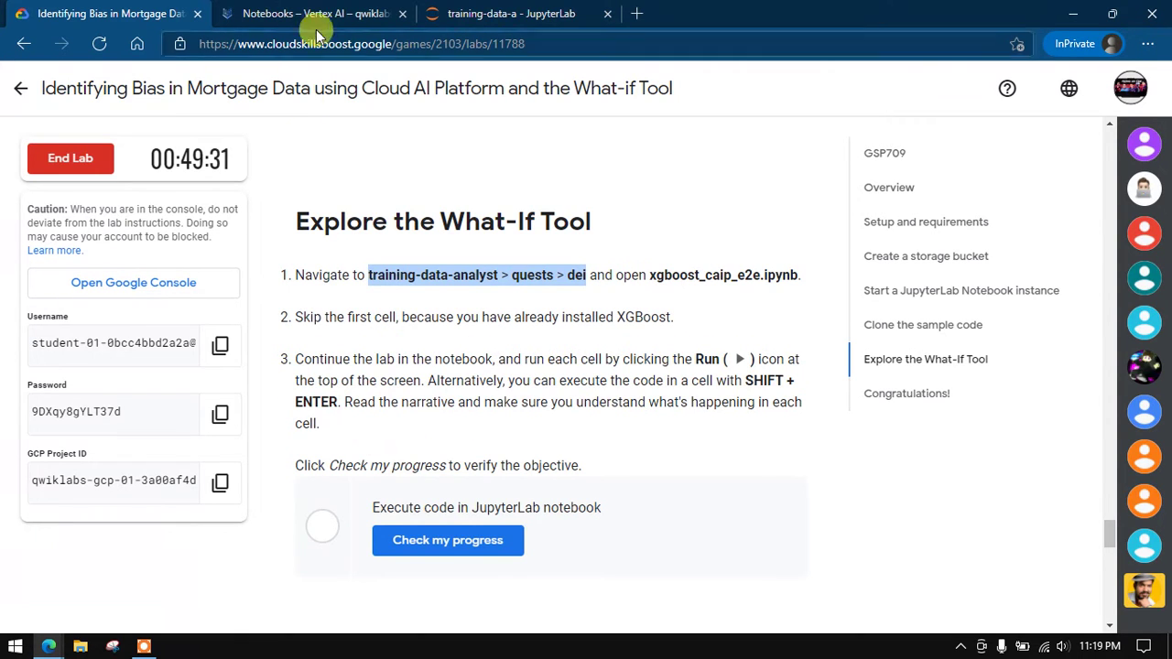
# - Run the cells that download mortgage-small.csv, set column dtypes, load it into Pandas, and preprocess labels
pyautogui.click(499, 13)
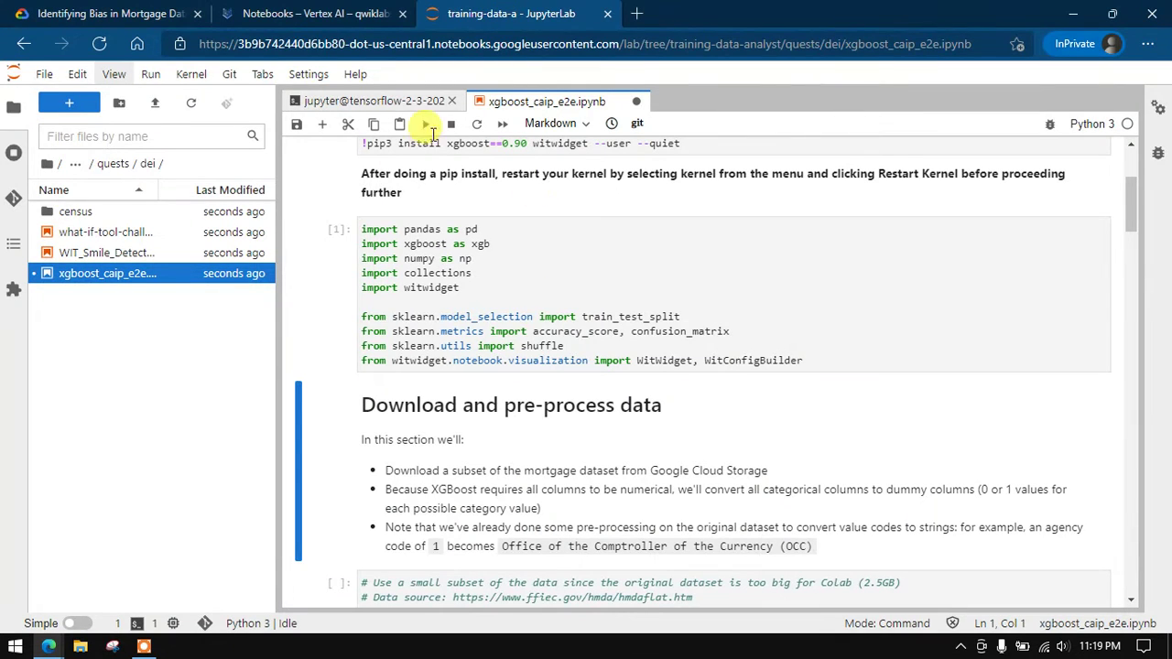
pyautogui.click(424, 125)
pyautogui.click(424, 124)
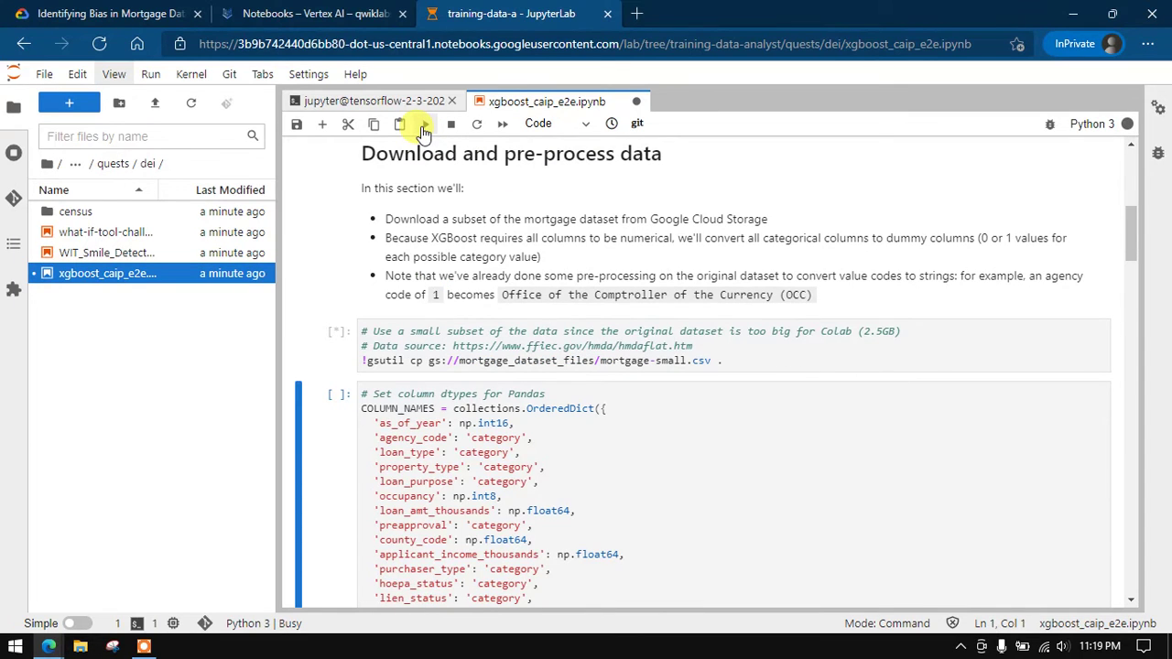
pyautogui.click(422, 128)
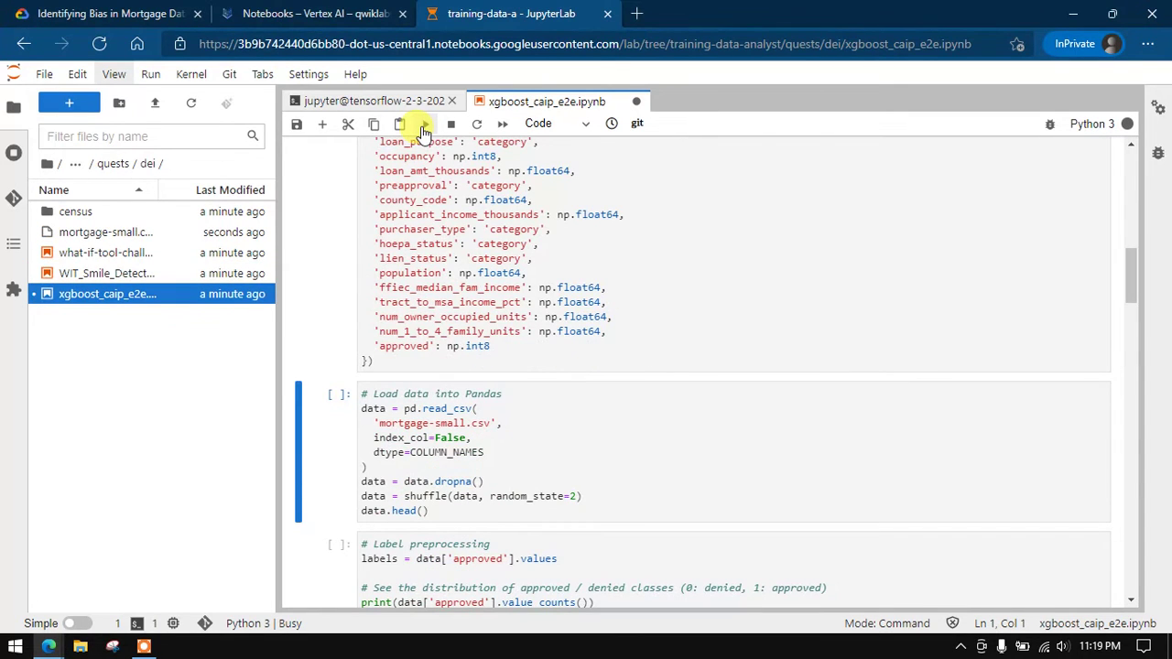
pyautogui.scroll(2, 407, 266)
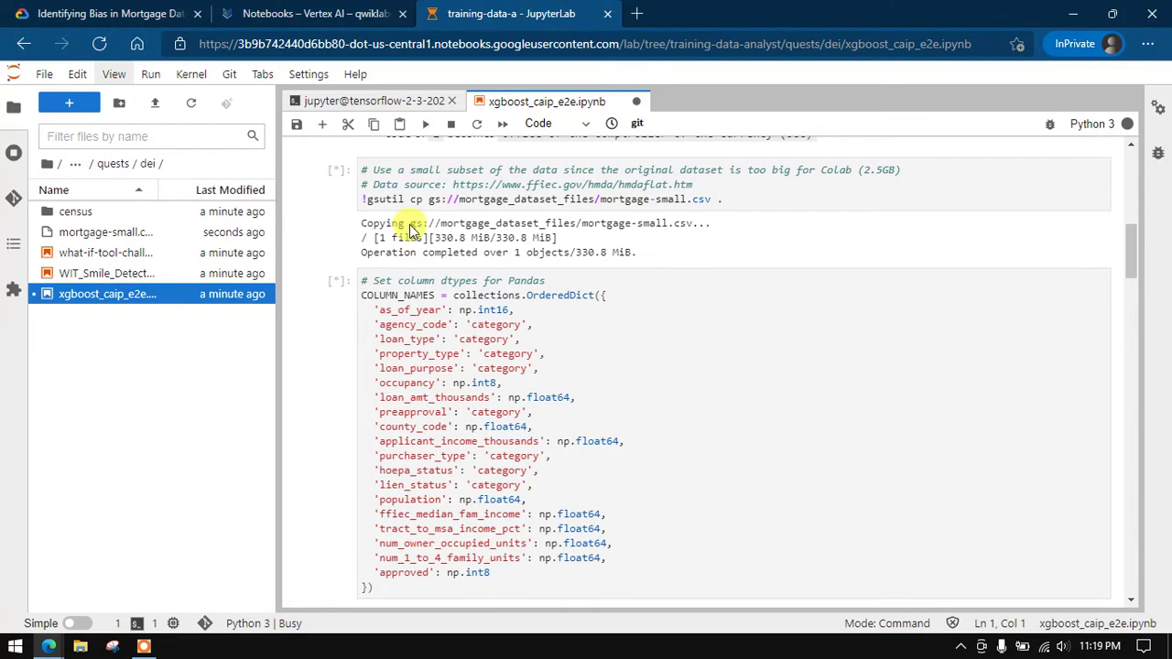
pyautogui.click(425, 125)
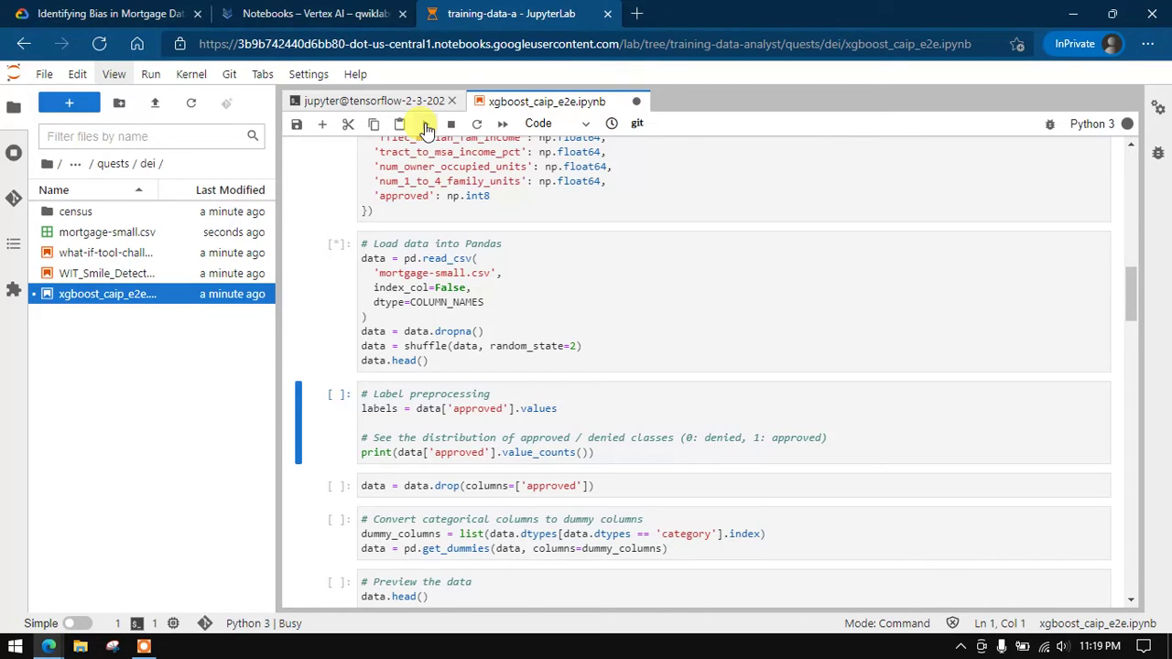
pyautogui.click(425, 126)
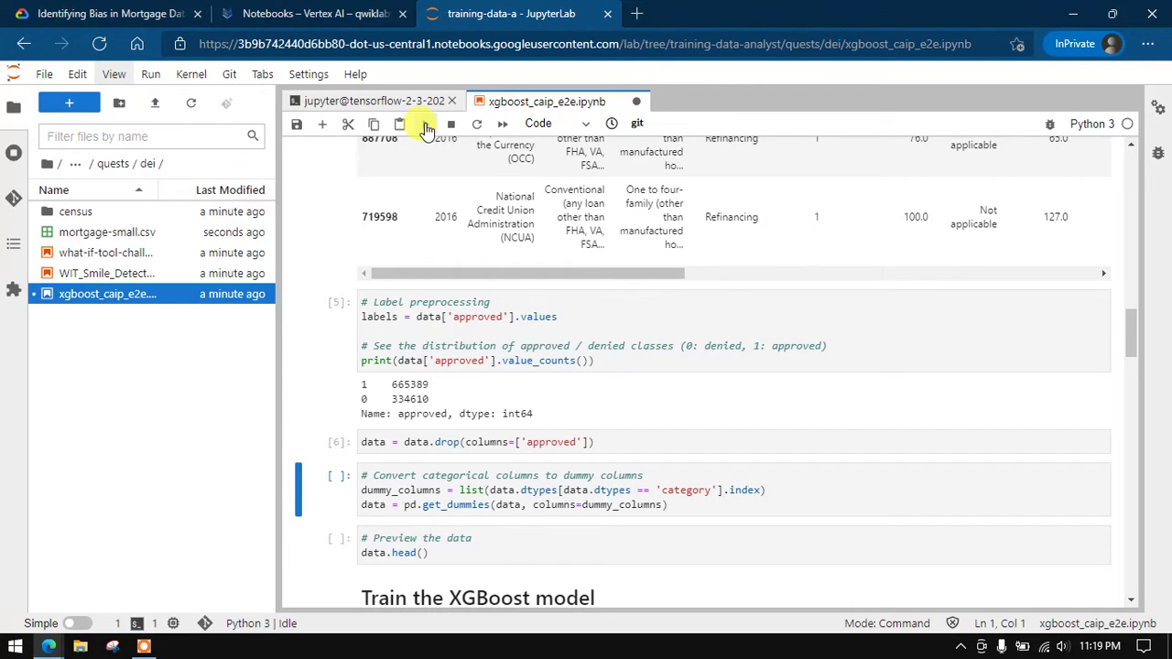
# - Create dummy columns, preview the data, split train/test sets, and start XGBoost training and predictions
pyautogui.click(426, 127)
pyautogui.click(426, 127)
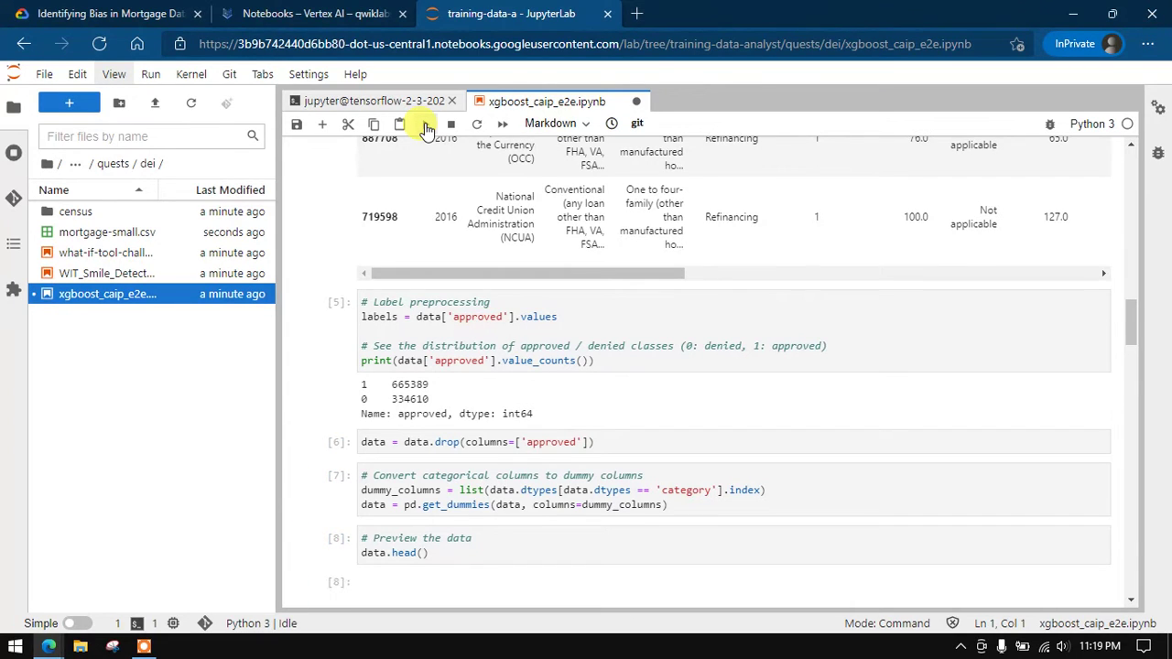
pyautogui.click(426, 128)
pyautogui.click(426, 128)
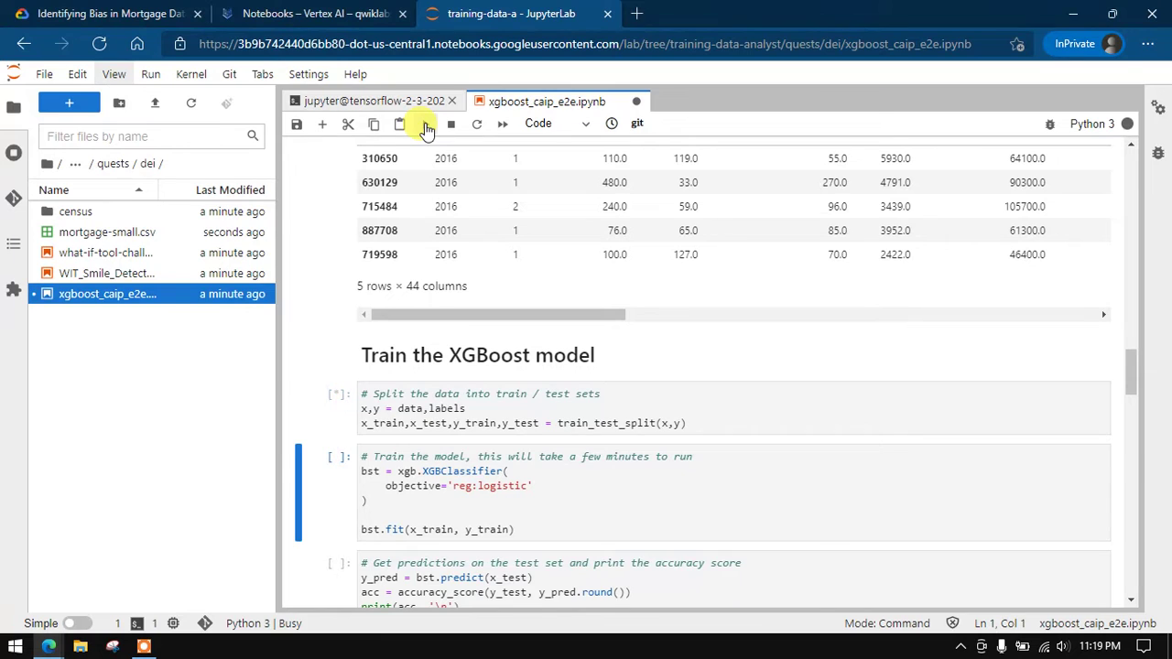
pyautogui.click(426, 127)
pyautogui.click(426, 127)
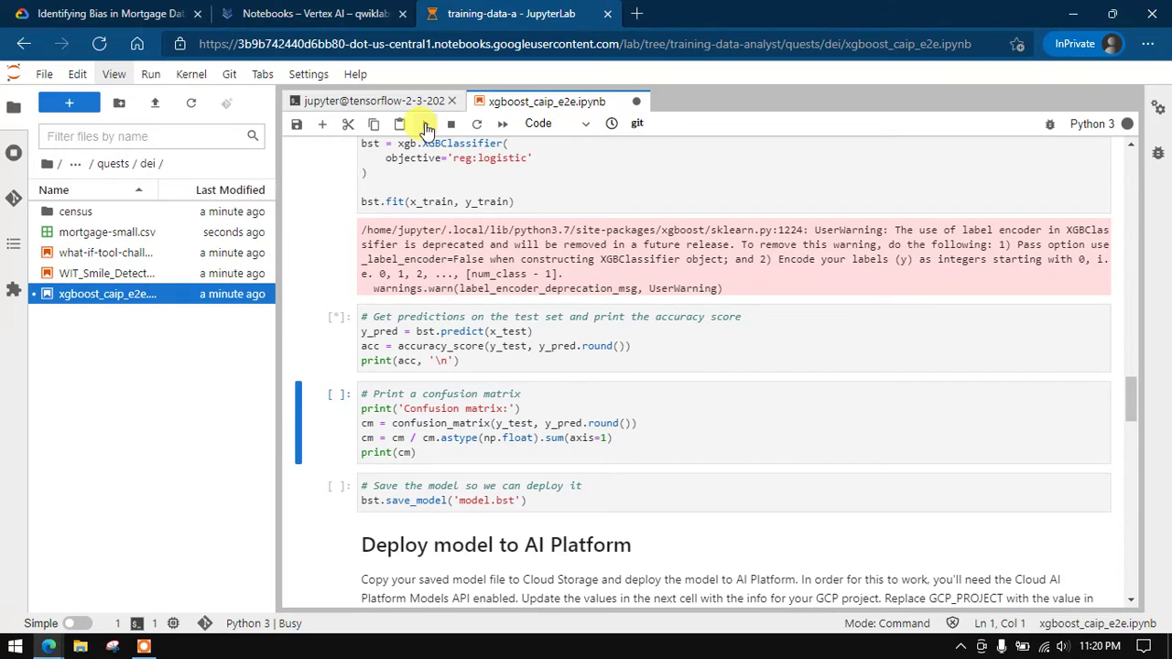
# - Verify the notebook-execution objective, then save the notebook once the 0.87366 accuracy prints
pyautogui.click(110, 13)
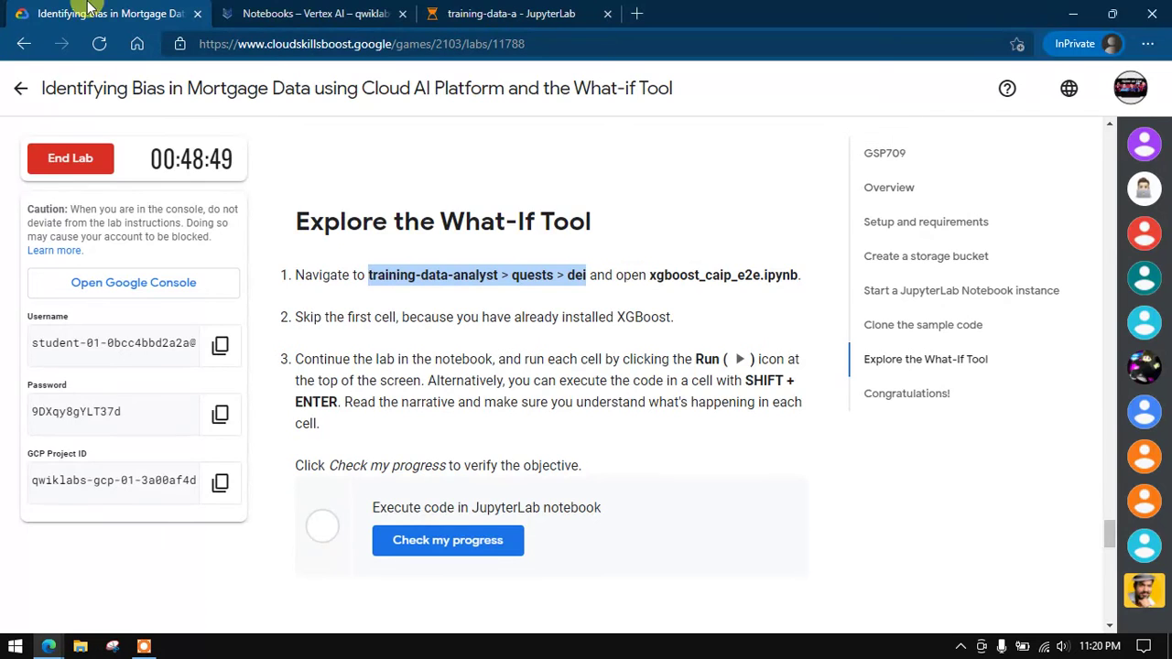
pyautogui.click(499, 11)
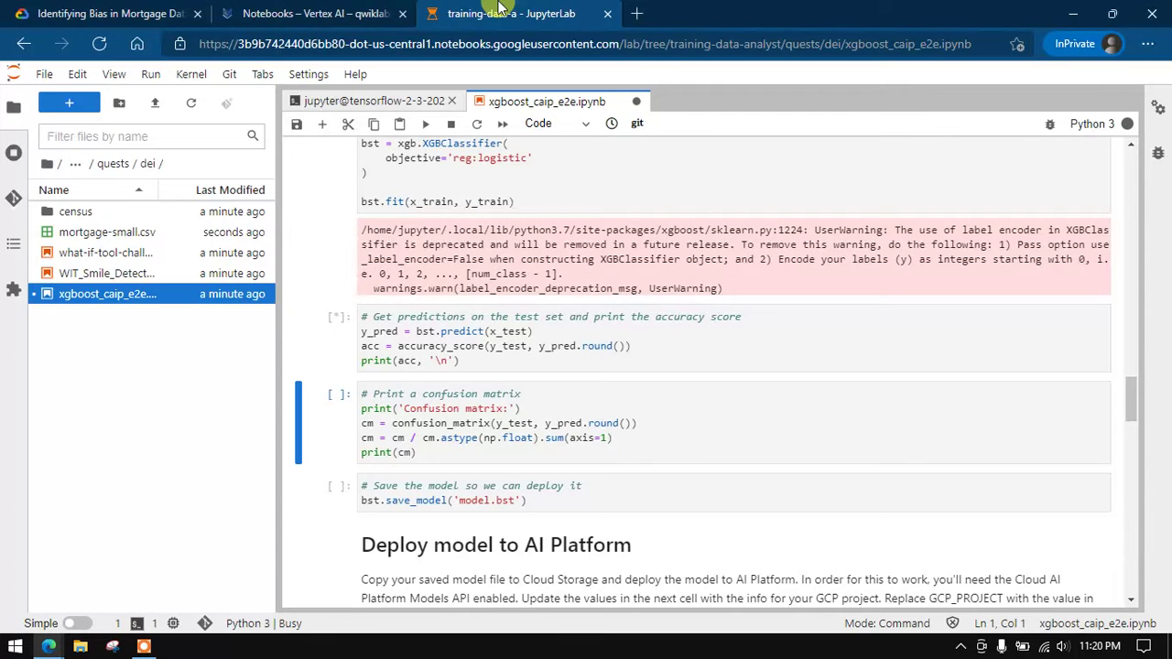
pyautogui.click(108, 13)
pyautogui.click(475, 538)
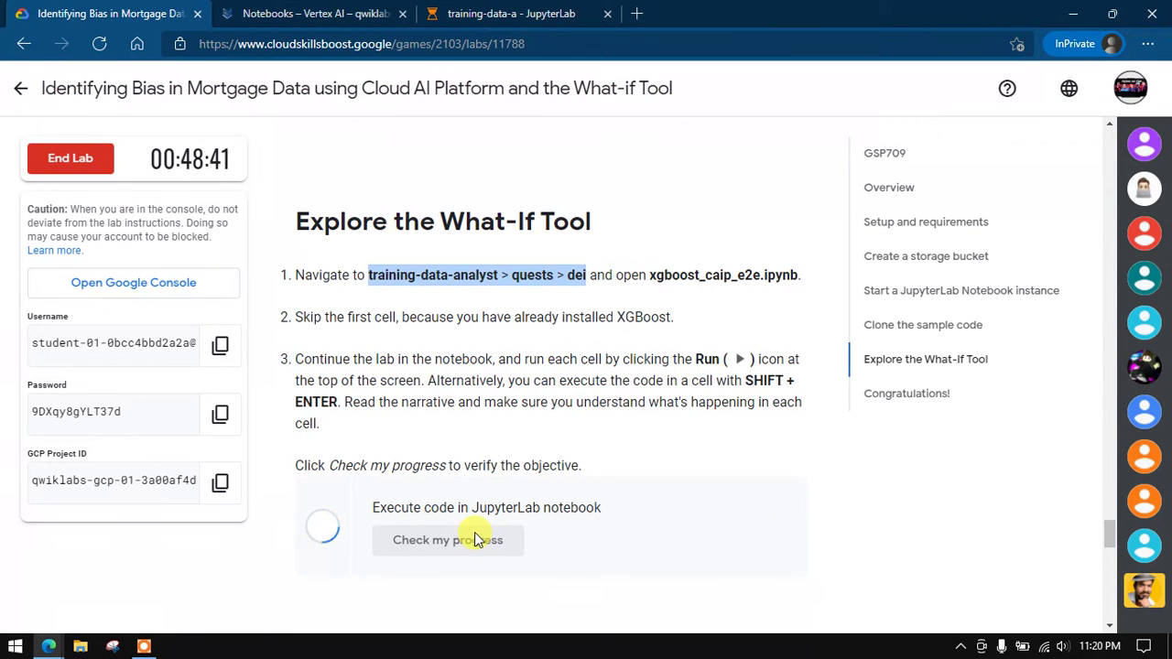
pyautogui.click(502, 13)
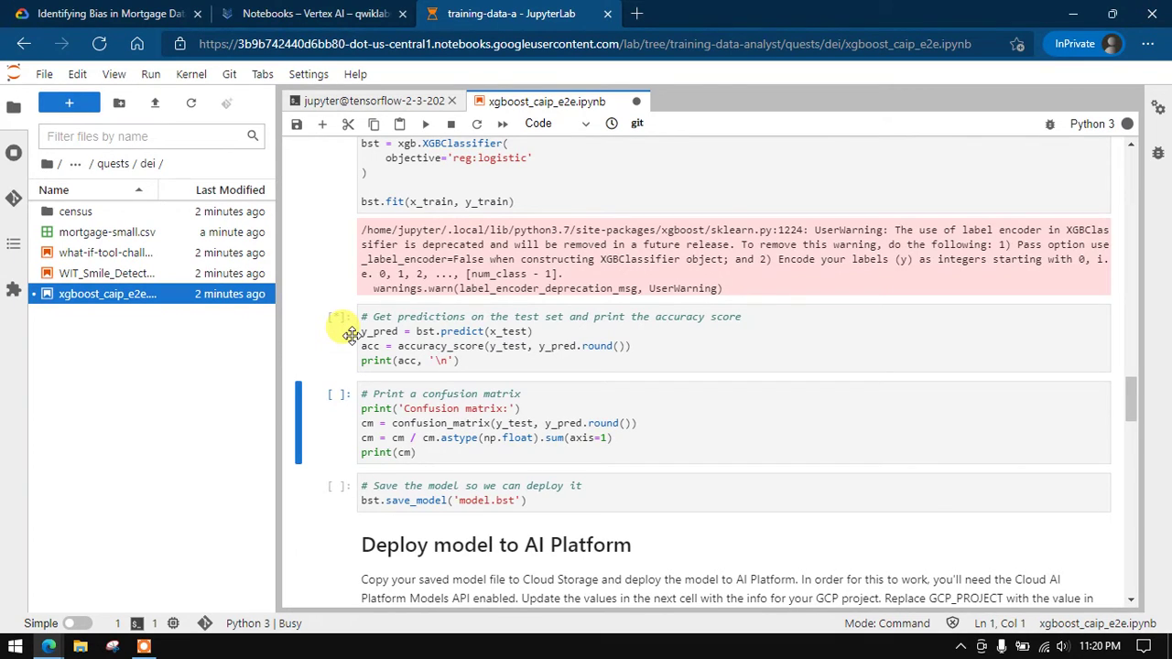
pyautogui.hotkey('ctrl', 's')
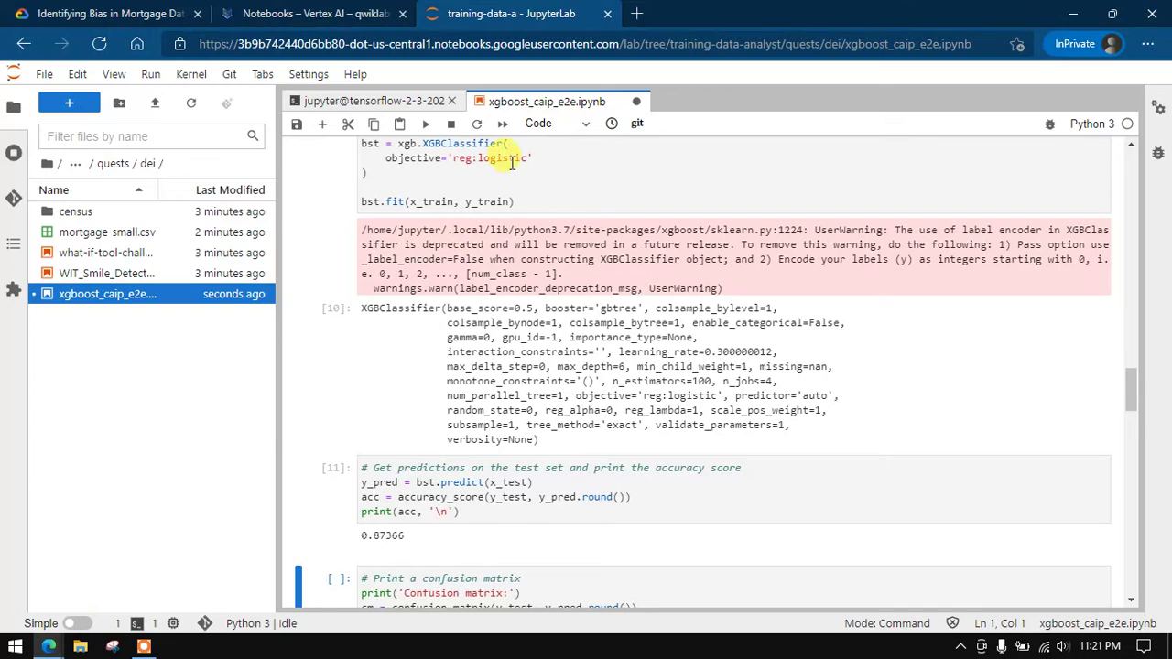
# - Print the confusion matrix and save the trained model as model.bst
pyautogui.click(425, 123)
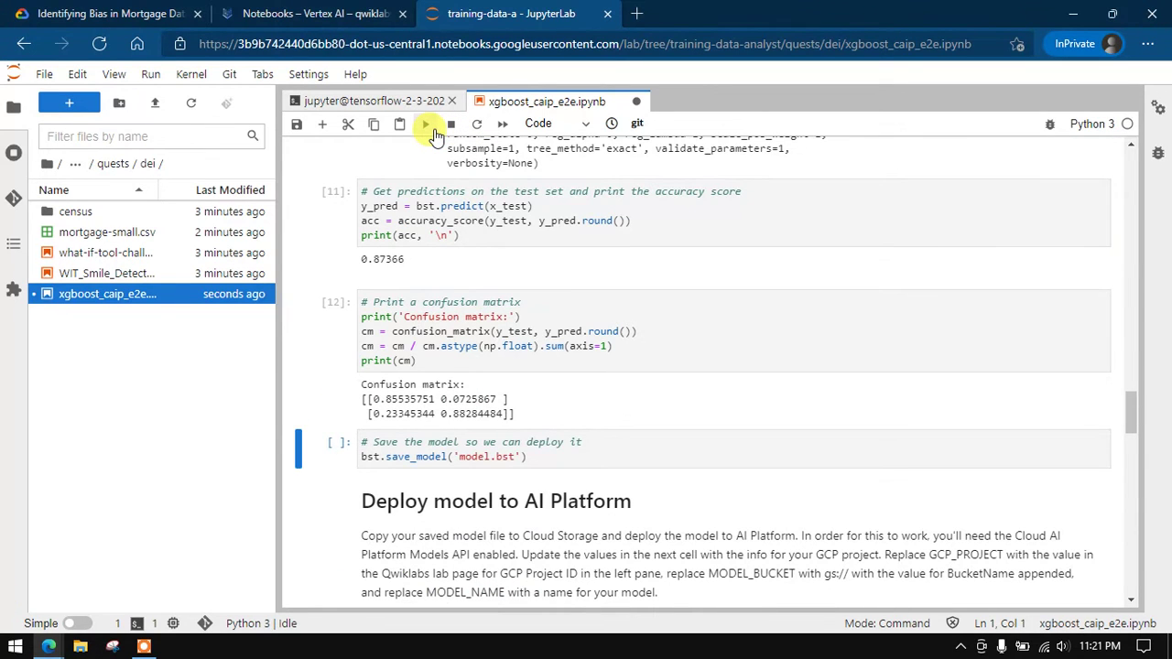
pyautogui.click(434, 131)
pyautogui.click(434, 131)
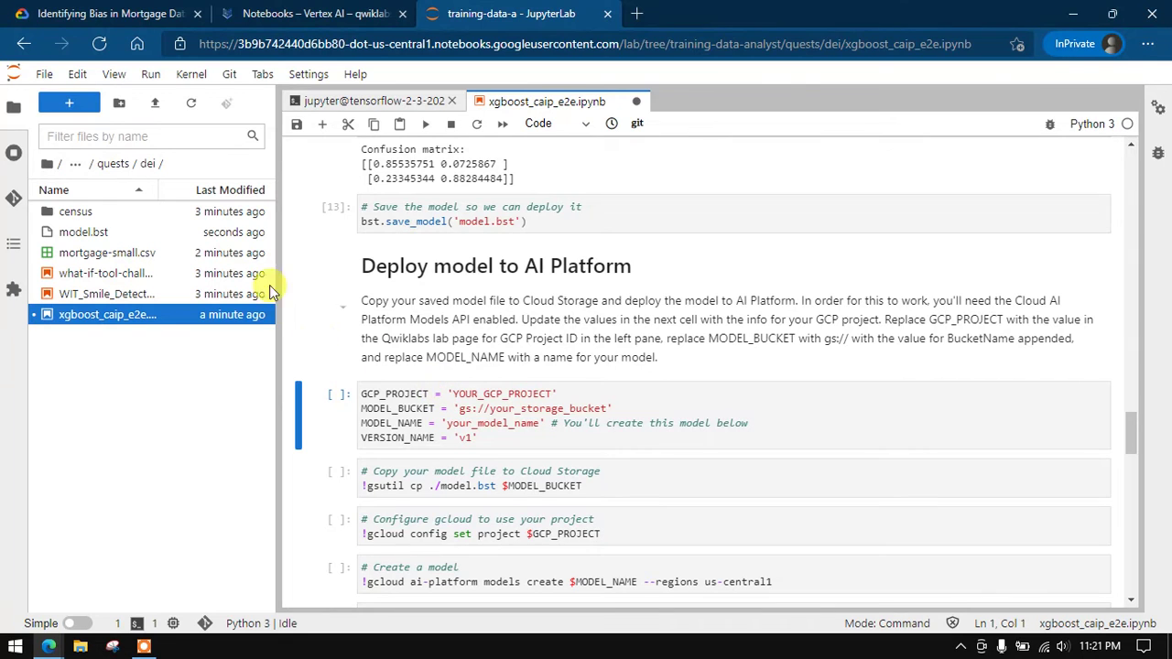
# - Paste the lab's Project ID into GCP_PROJECT and MODEL_BUCKET, then run the settings cell
pyautogui.click(121, 11)
pyautogui.click(209, 485)
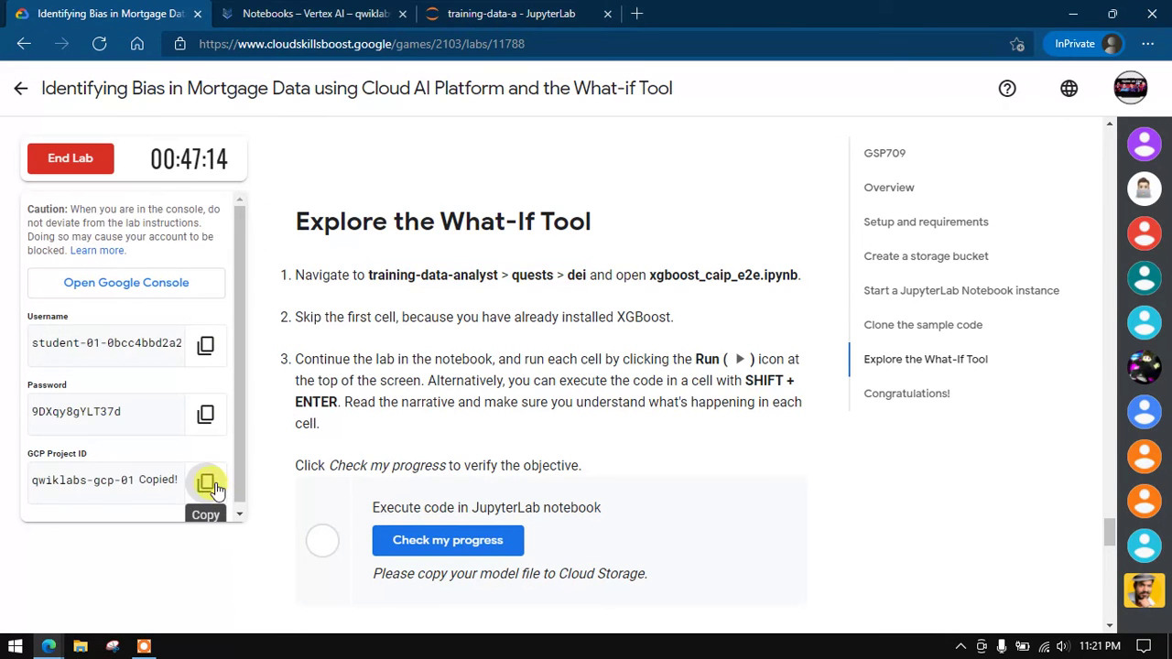
pyautogui.click(504, 13)
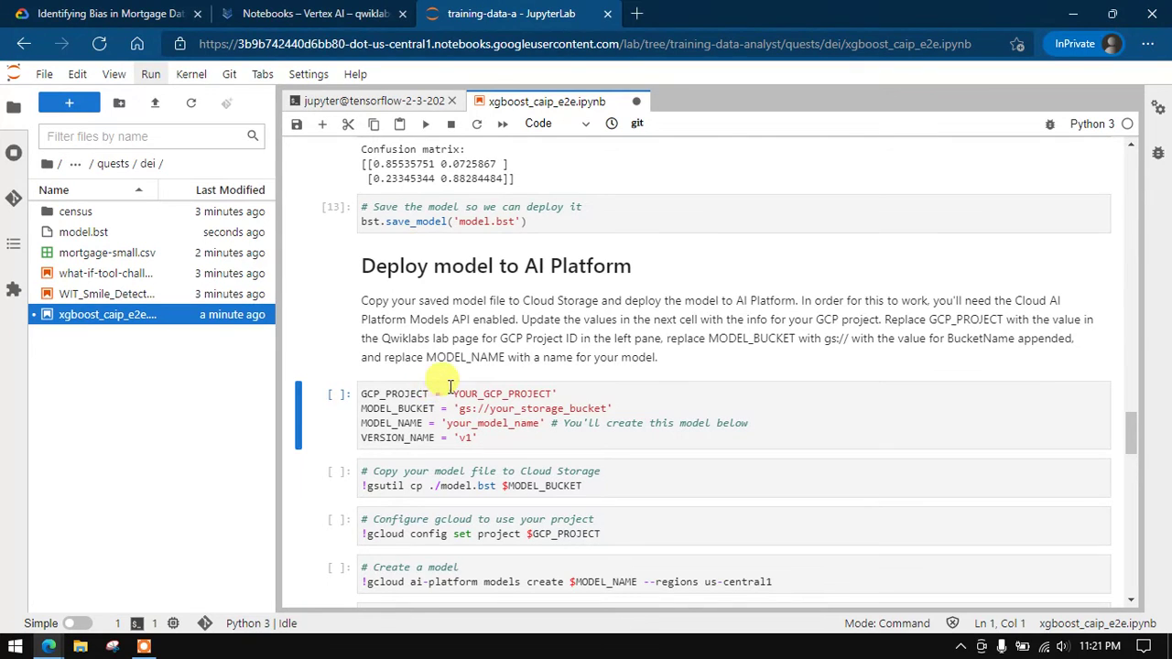
pyautogui.click(449, 385)
pyautogui.click(492, 391)
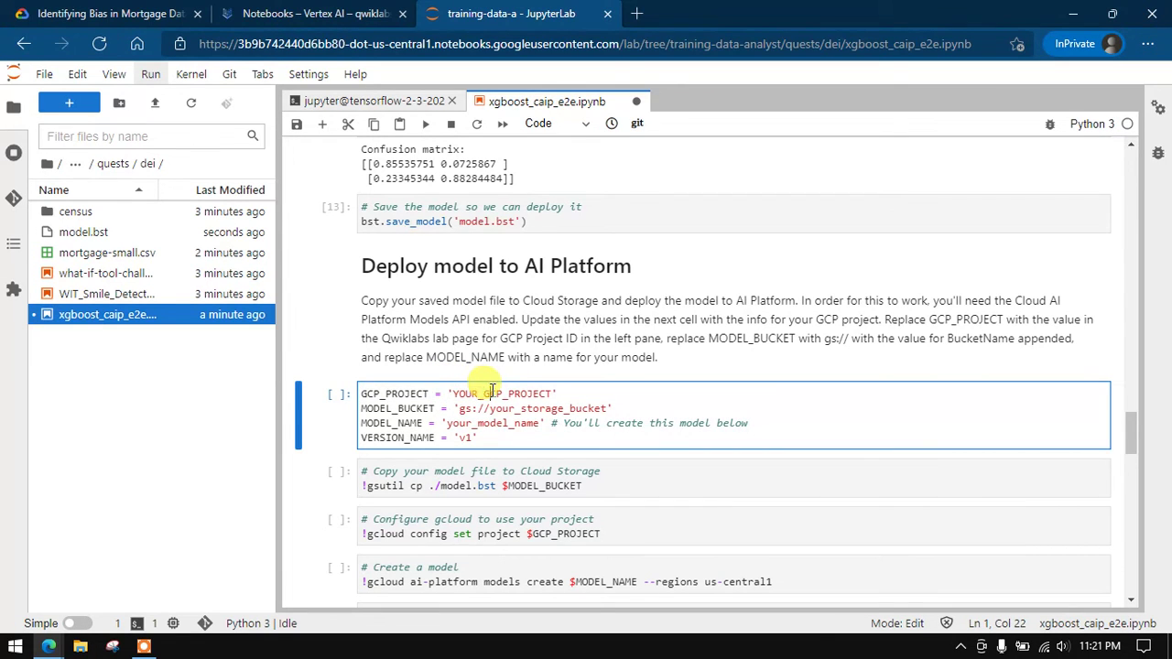
pyautogui.moveTo(552, 394); pyautogui.dragTo(455, 398)
pyautogui.hotkey('ctrl', 'v')
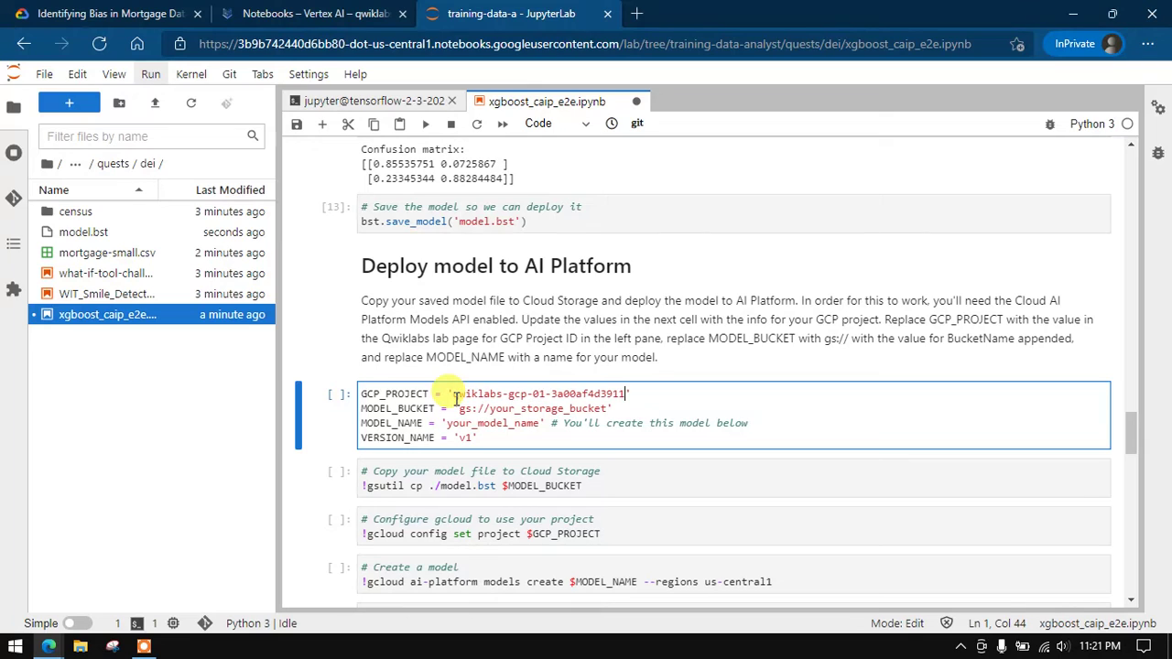
pyautogui.moveTo(490, 408); pyautogui.dragTo(603, 411)
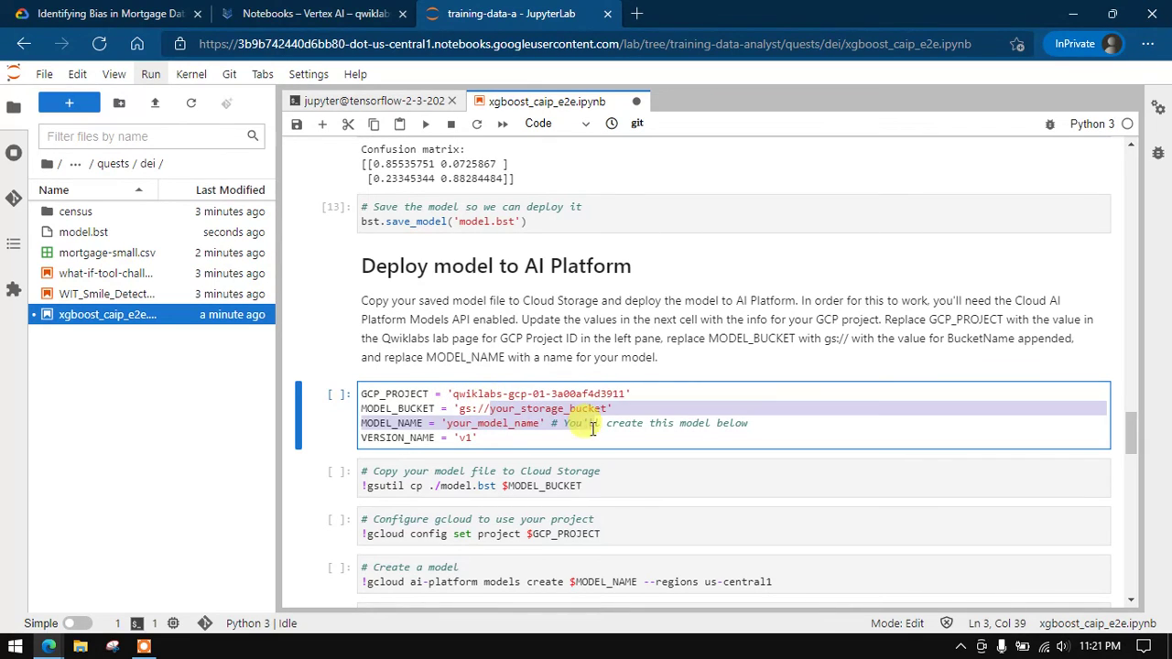
pyautogui.hotkey('ctrl', 'v')
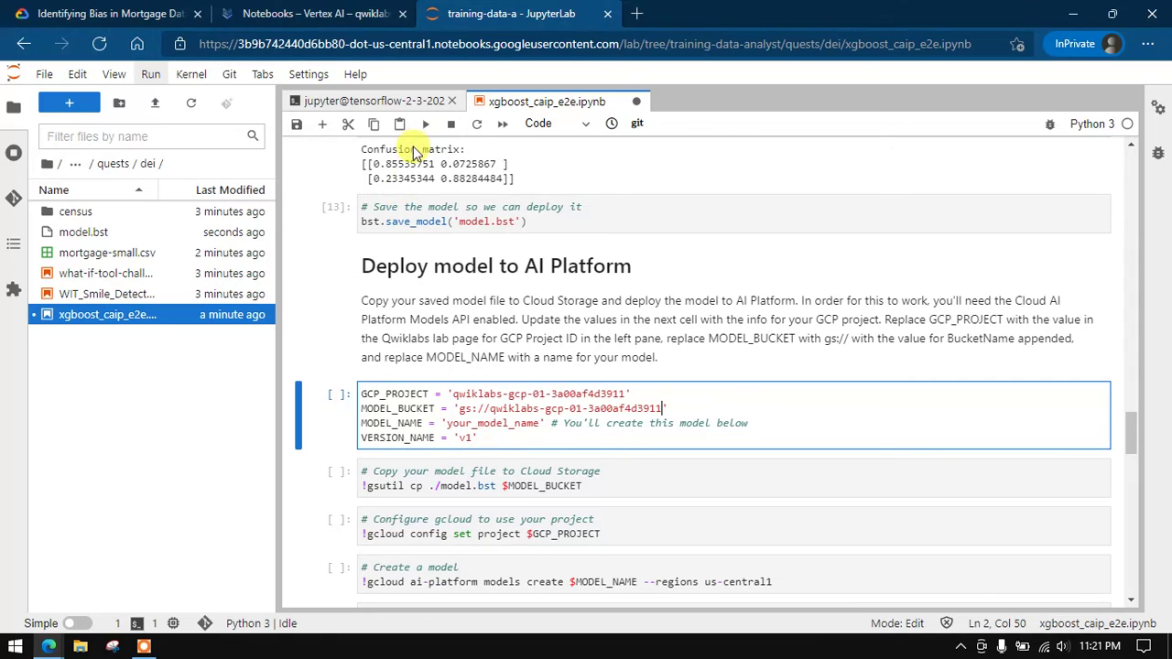
pyautogui.click(424, 125)
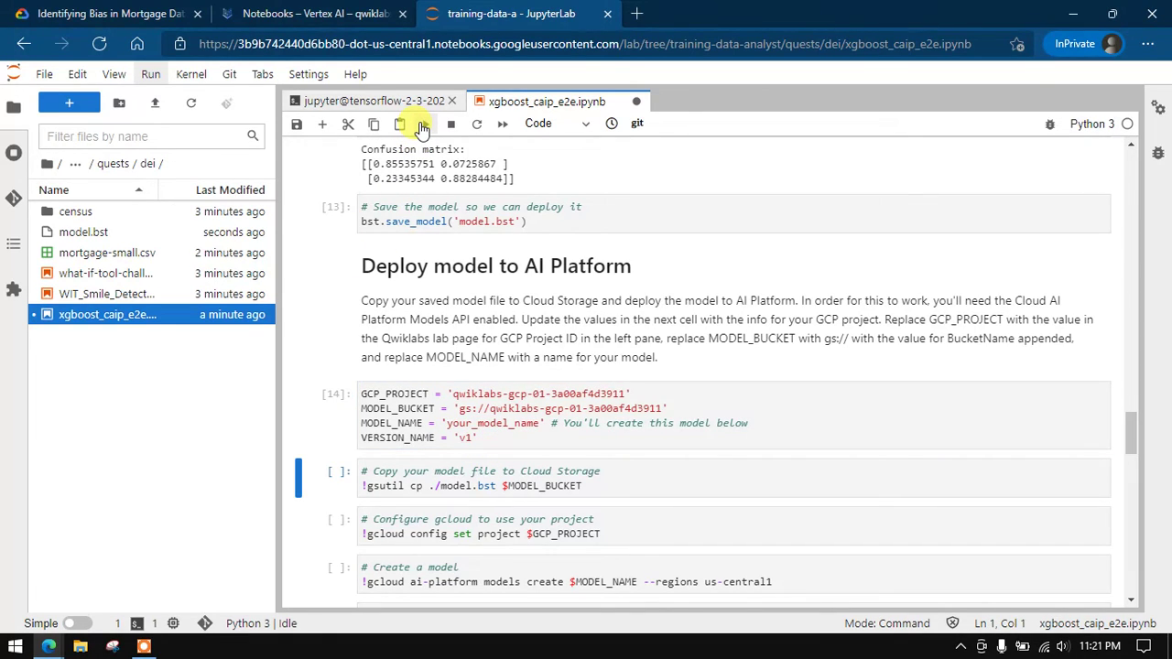
# - Run the gsutil cp, gcloud config, models create, and versions create v1 cells
pyautogui.click(424, 124)
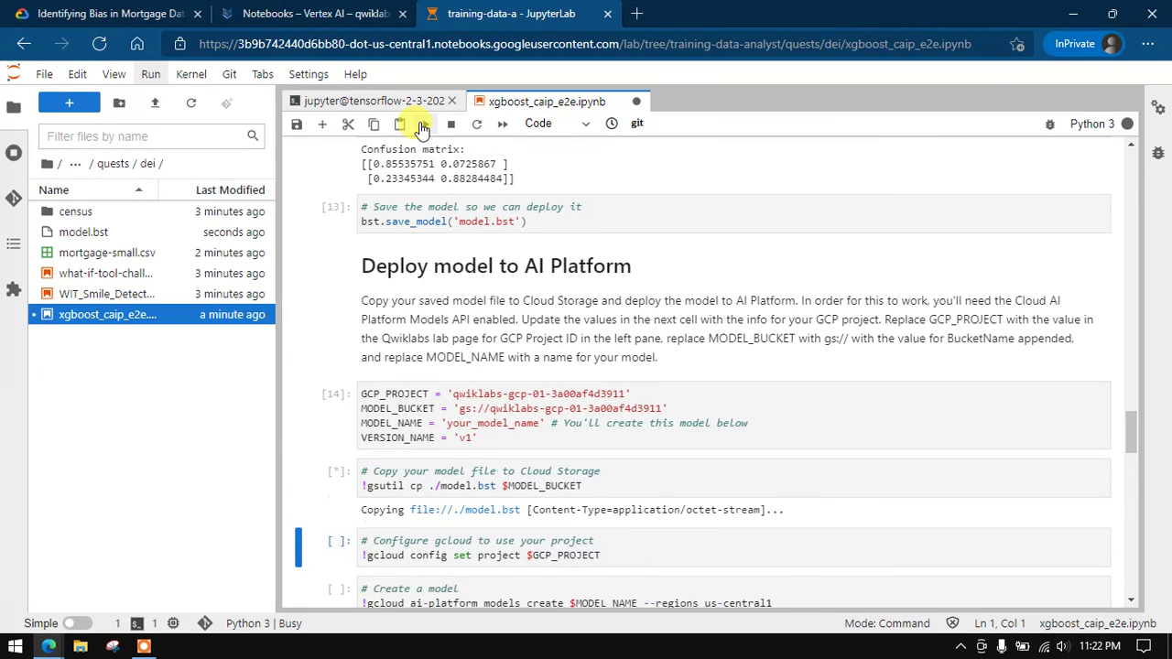
pyautogui.click(156, 14)
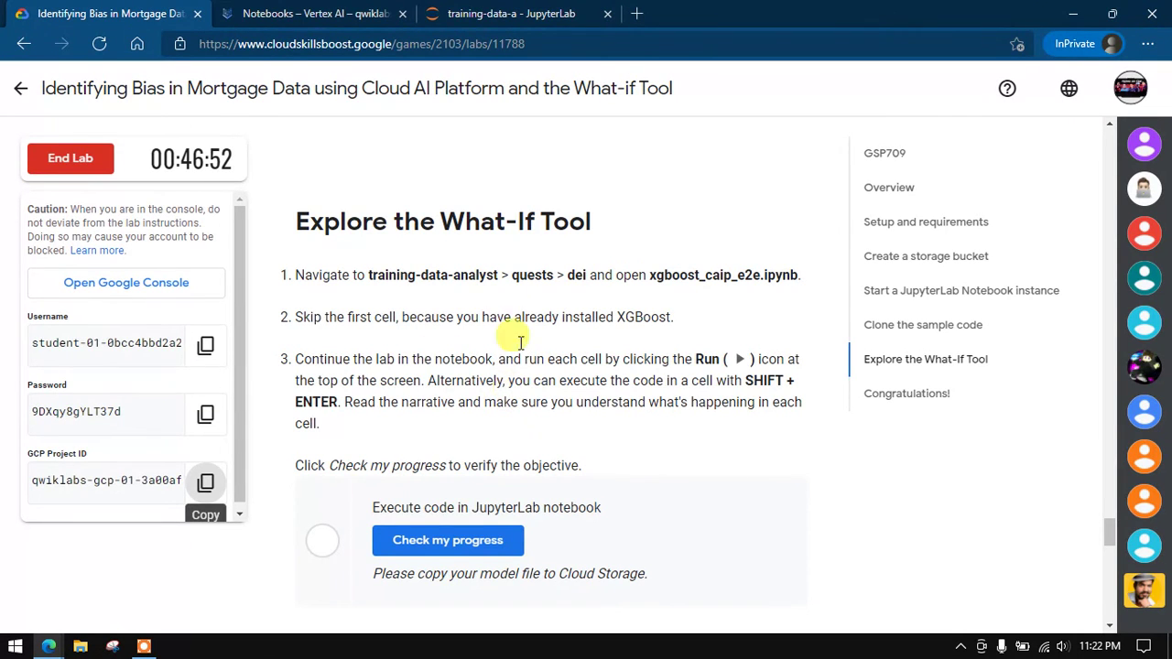
pyautogui.click(533, 14)
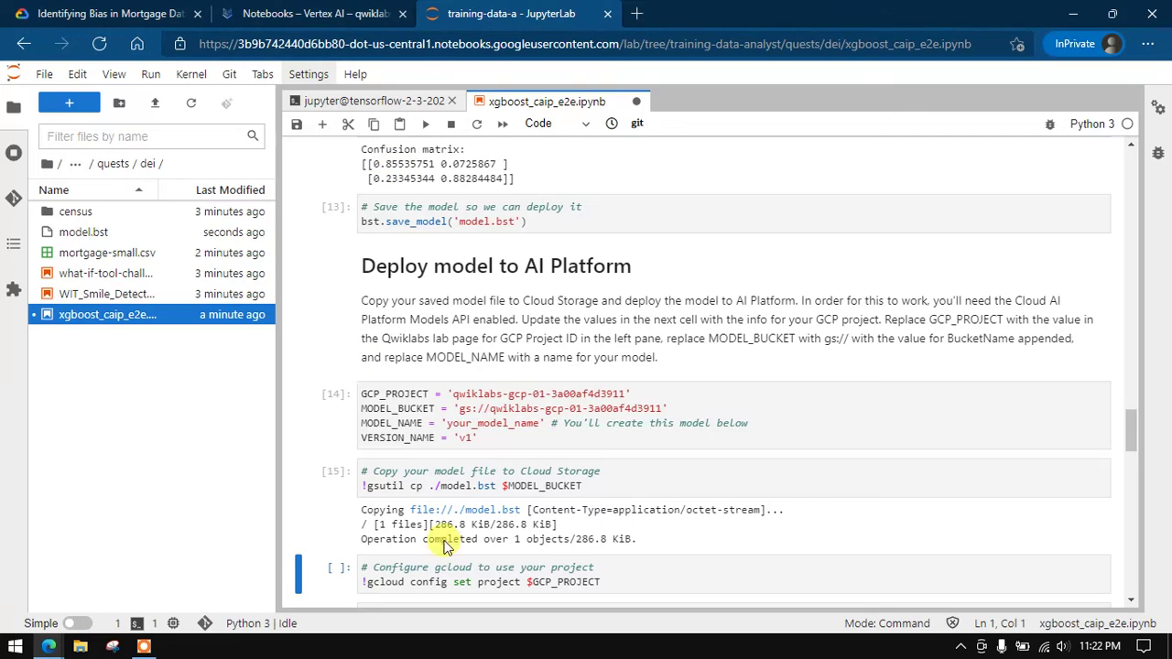
pyautogui.click(423, 125)
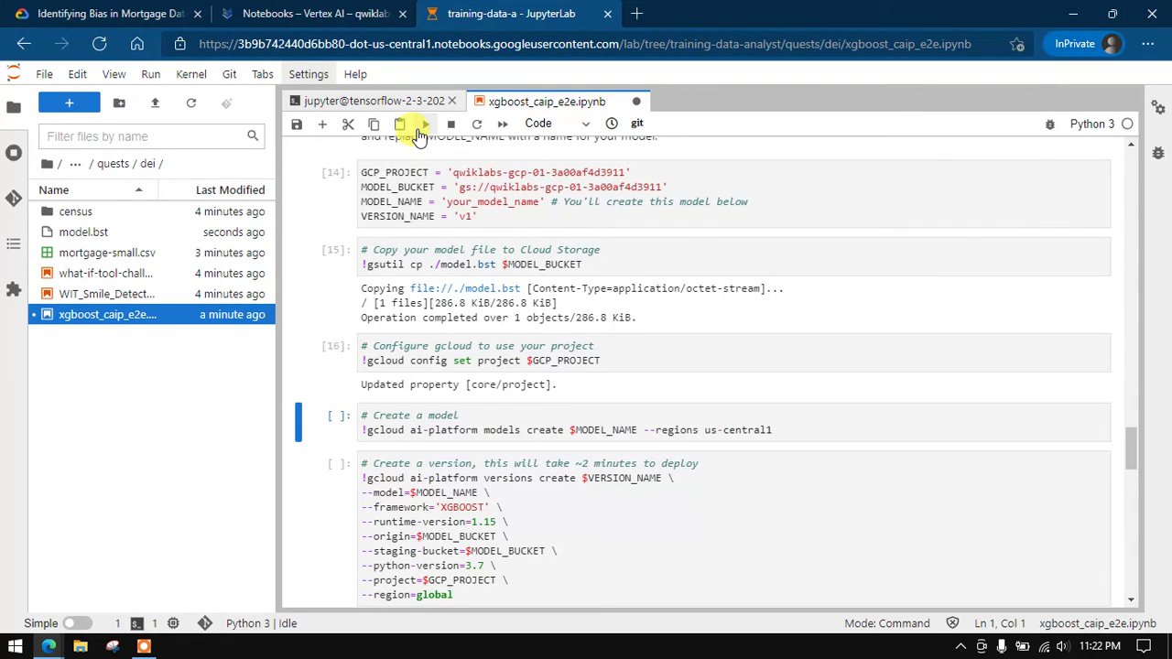
pyautogui.click(419, 133)
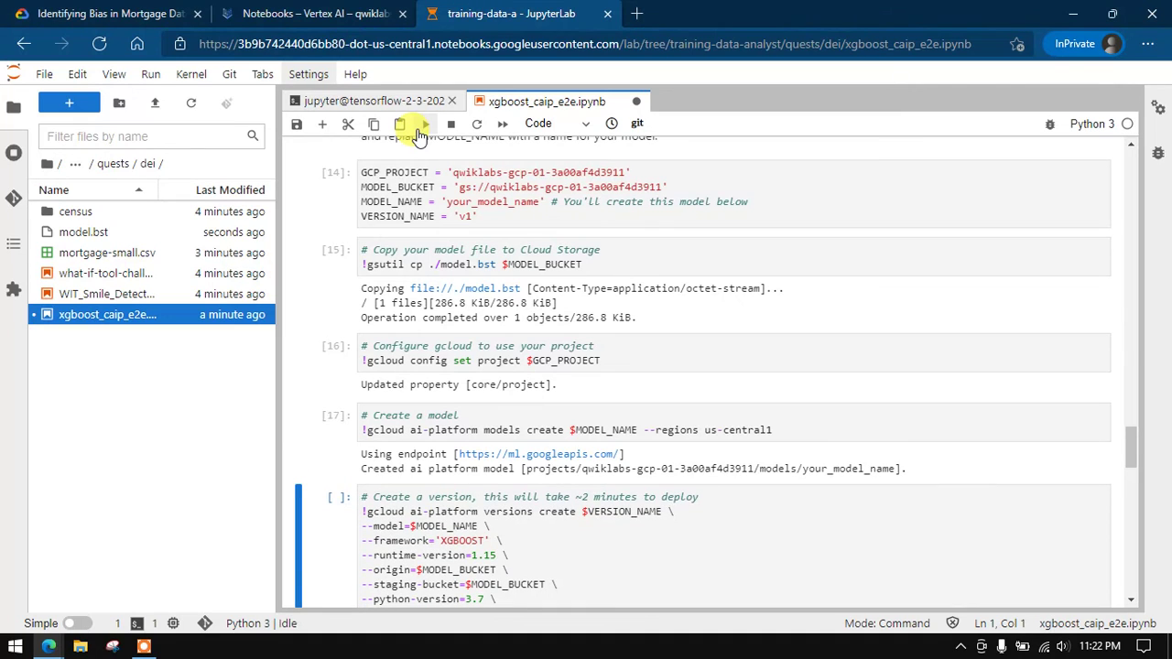
pyautogui.click(423, 126)
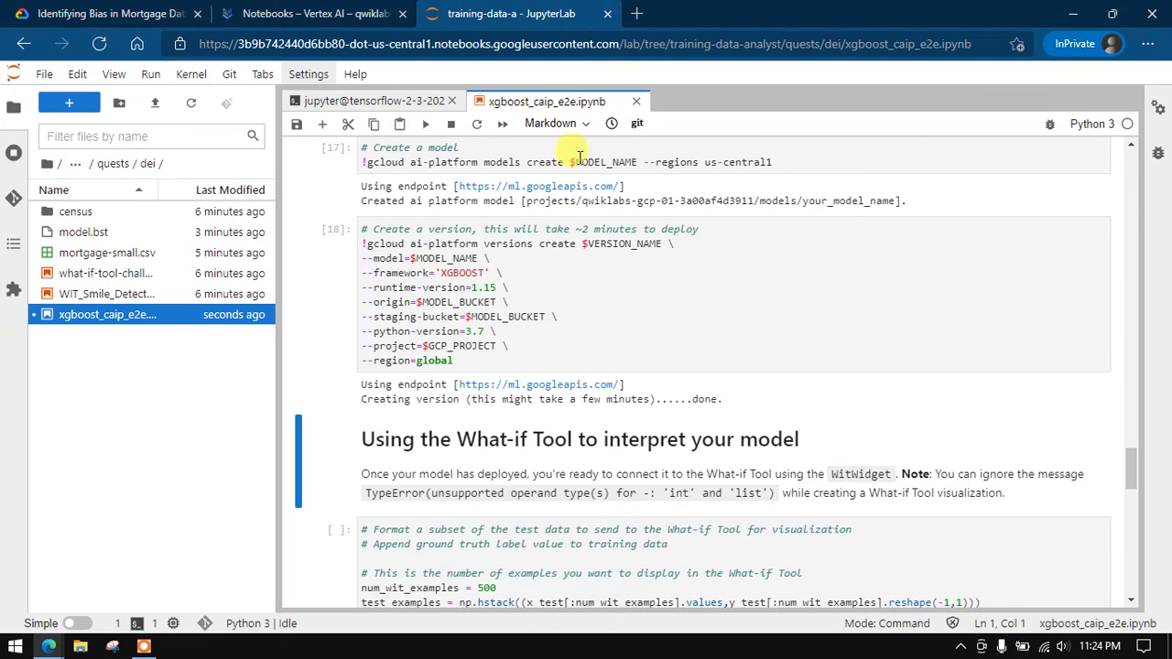
# - Run the test-data formatting and WitWidget cells so the What-If Tool loads for the mortgage model
pyautogui.hotkey('shift', 'Return')
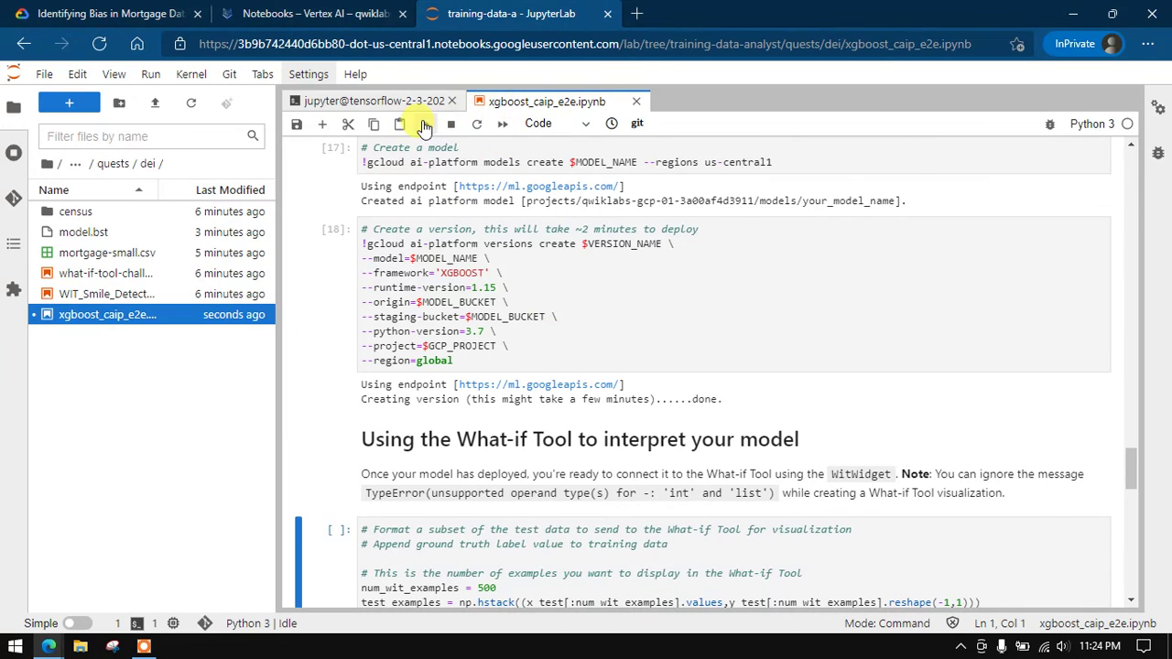
pyautogui.click(424, 126)
pyautogui.click(424, 126)
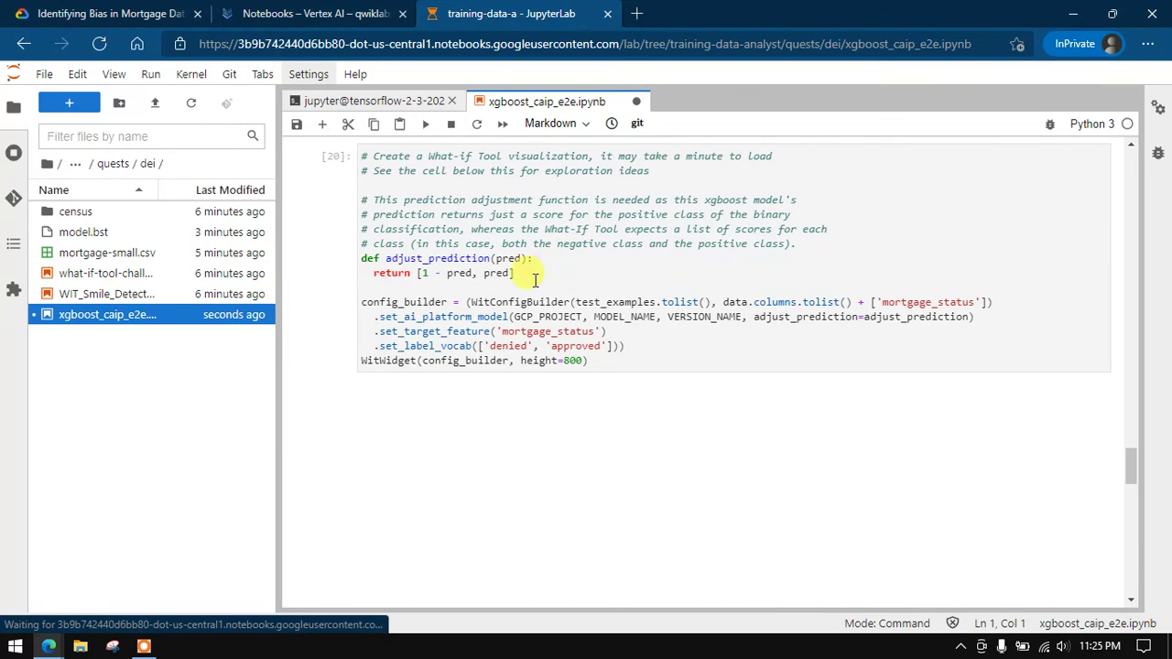
pyautogui.scroll(-3, 466, 302)
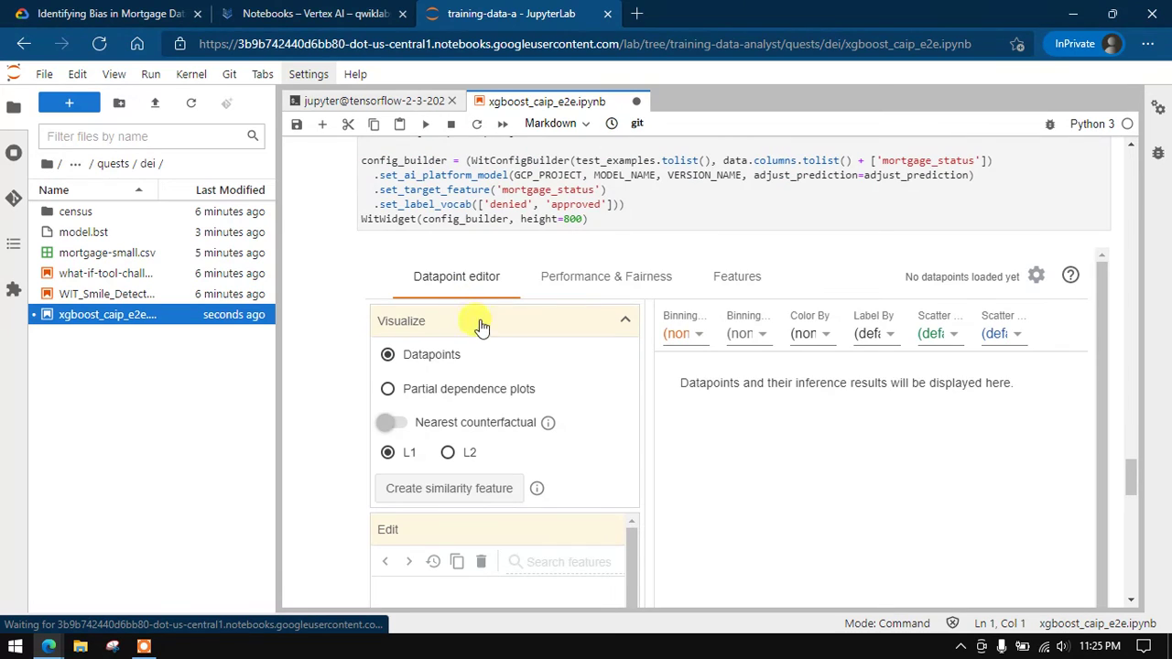
pyautogui.click(321, 14)
# - Check my progress on the notebook objective in the Qwiklabs instructions and confirm it's completed
pyautogui.click(154, 10)
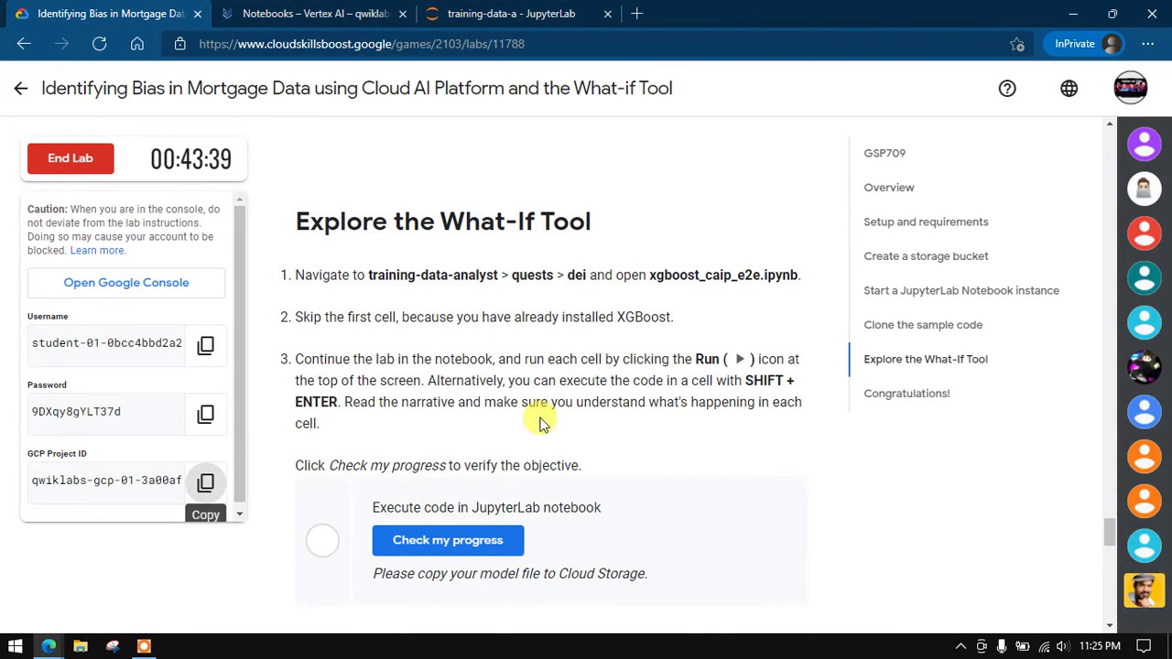
pyautogui.click(472, 542)
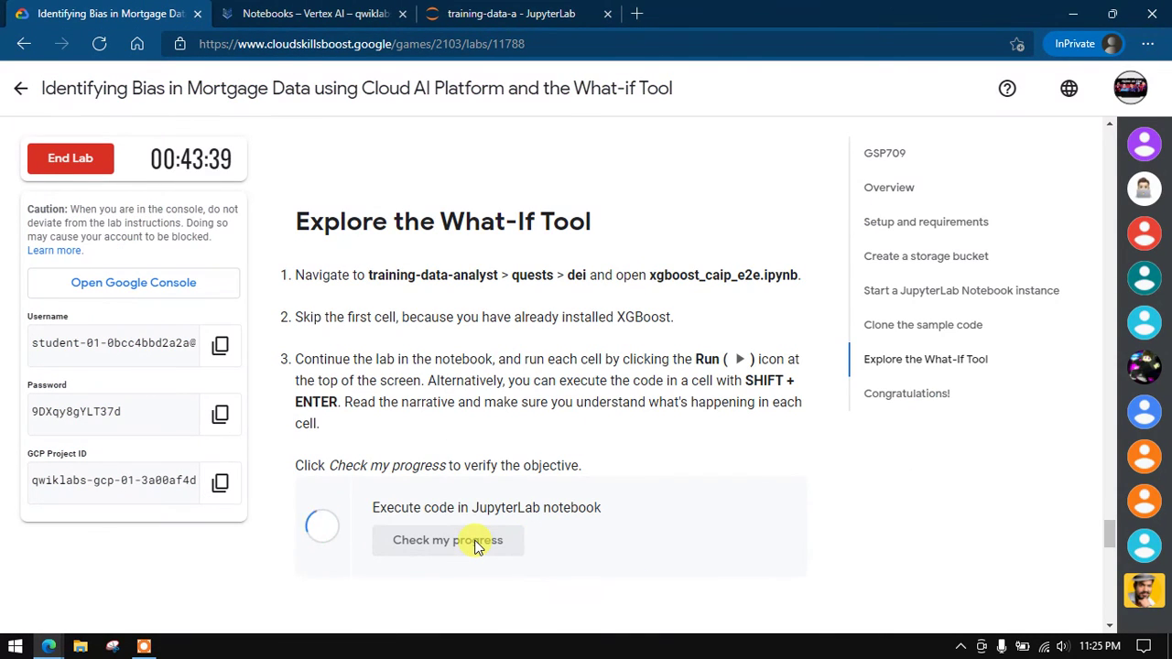
pyautogui.scroll(-3, 453, 446)
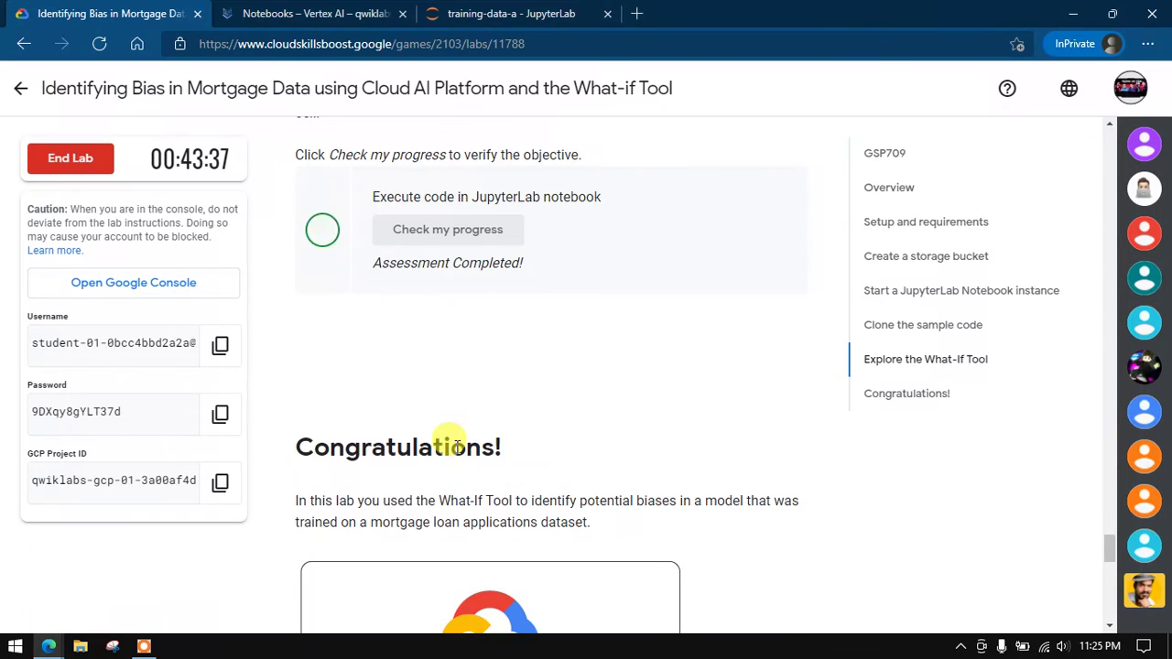
pyautogui.scroll(-3, 454, 430)
pyautogui.scroll(5, 458, 426)
pyautogui.scroll(2, 460, 426)
pyautogui.moveTo(1155, 513)
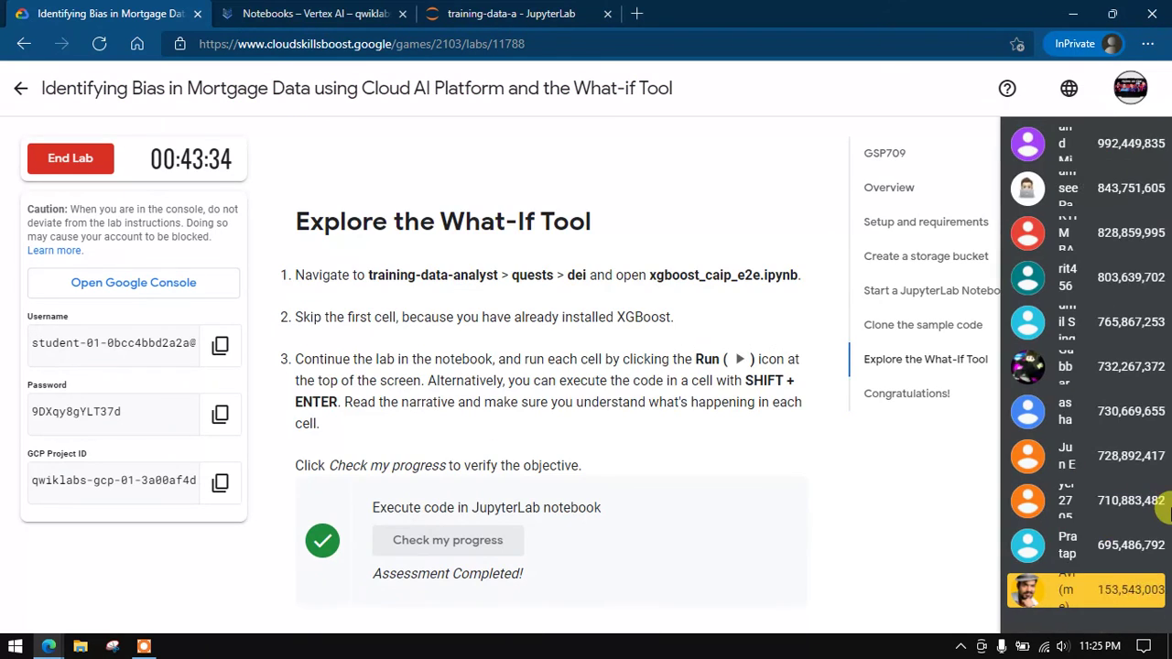
pyautogui.doubleClick(1101, 593)
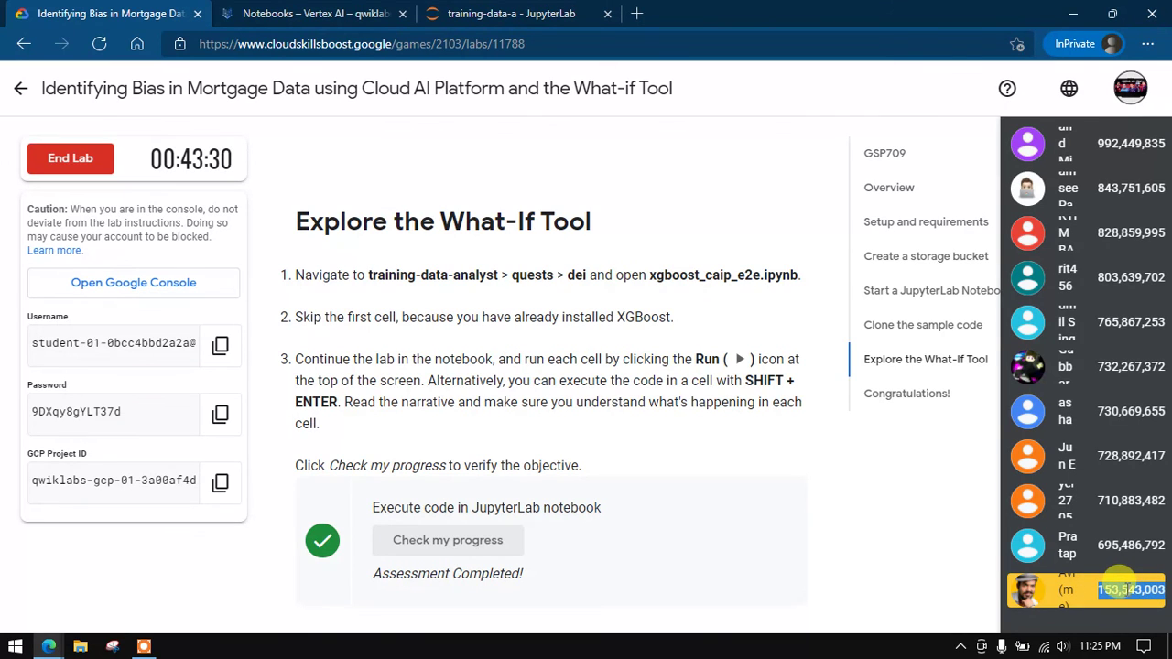
# - End the lab, confirm with Submit, and rate it five stars
pyautogui.scroll(3, 375, 452)
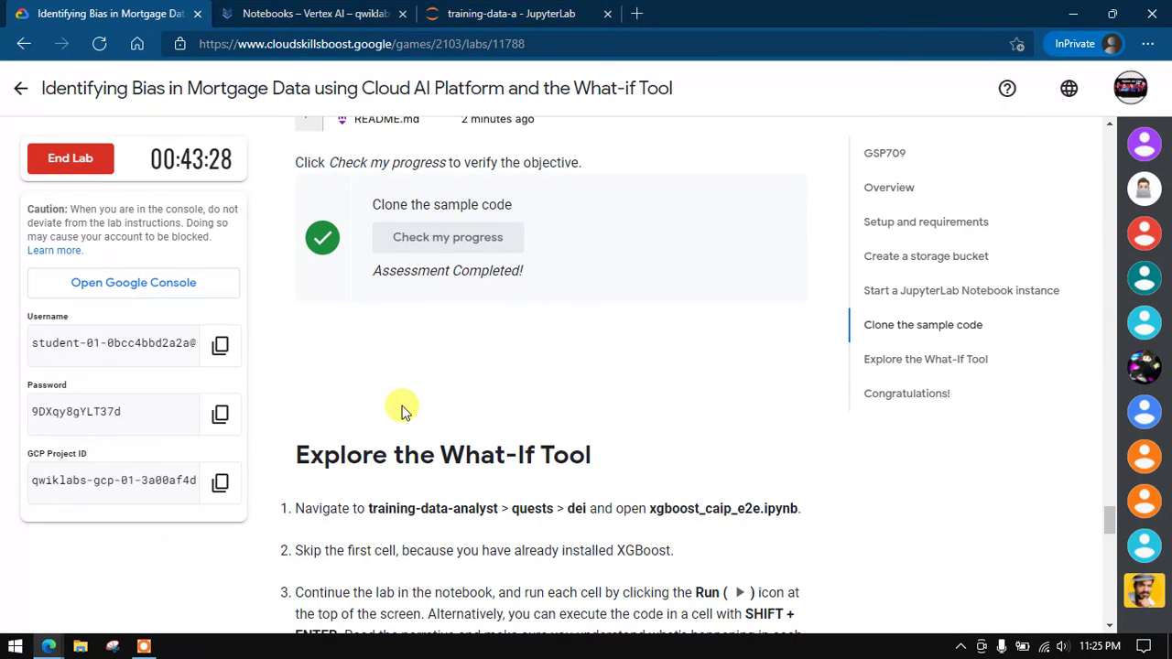
pyautogui.scroll(2, 402, 408)
pyautogui.scroll(7, 409, 417)
pyautogui.scroll(3, 410, 416)
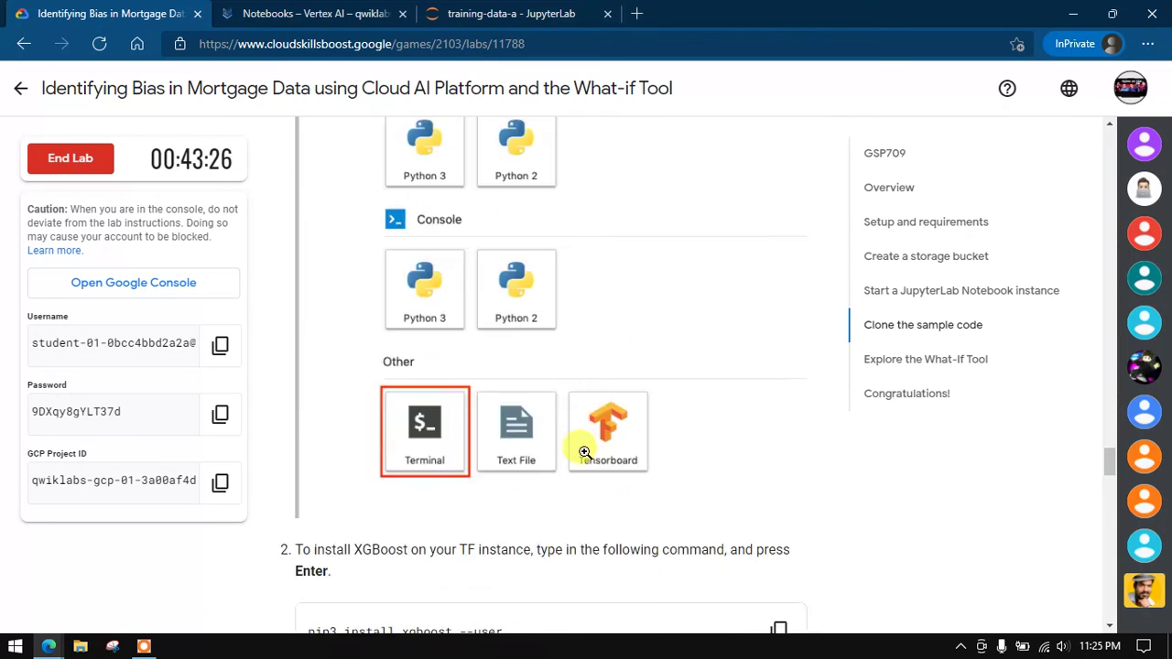
pyautogui.scroll(4, 409, 416)
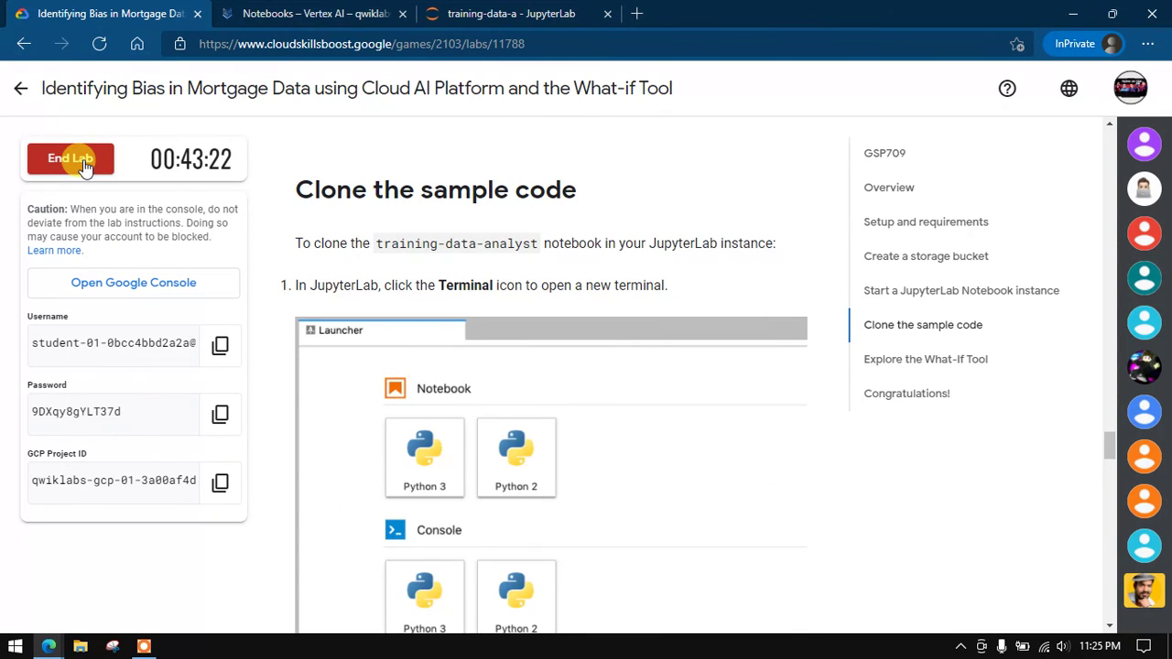
pyautogui.click(84, 164)
pyautogui.click(749, 417)
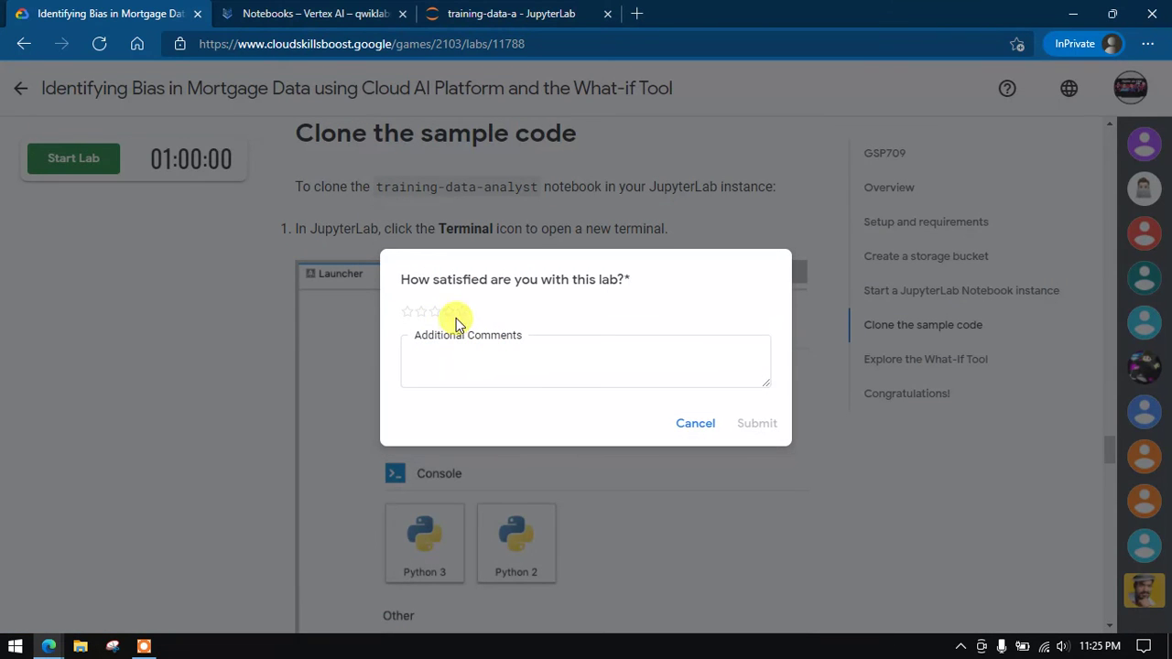
pyautogui.click(458, 317)
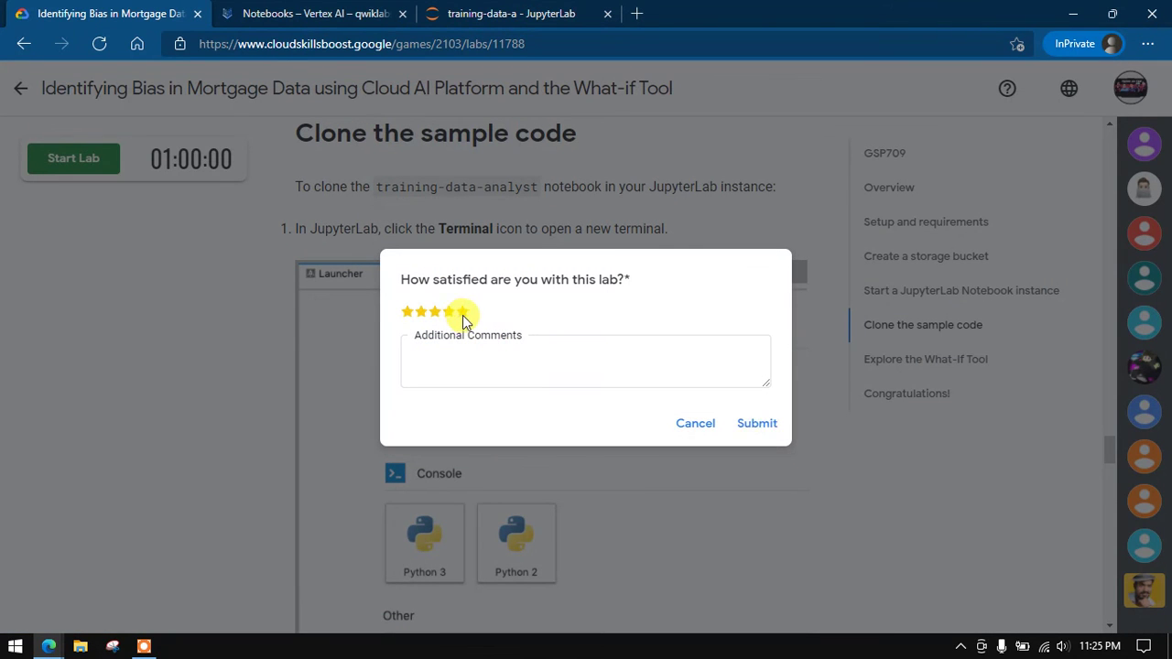